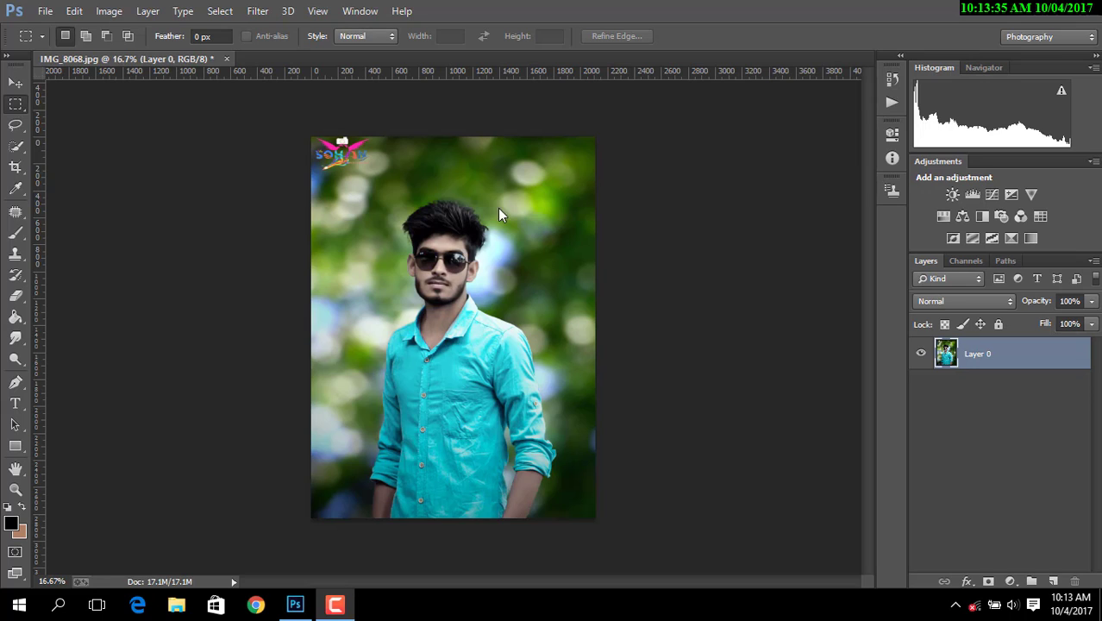
Open IMG_8068 from the New folder (2) folder as a second document
{"action": "left_click", "coordinate": [45, 11]}
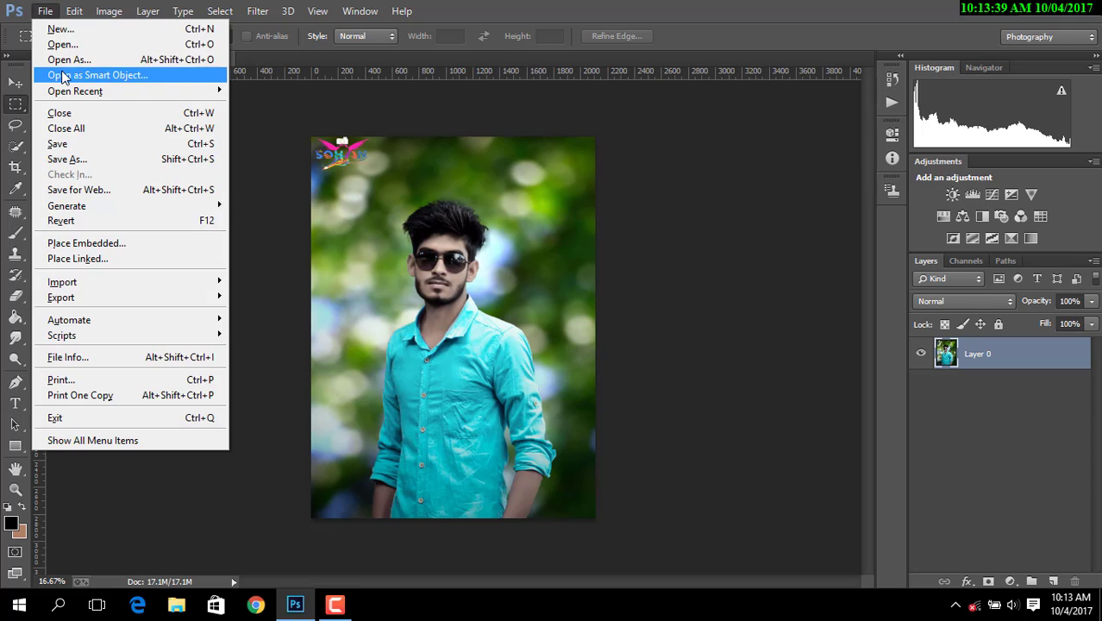
{"action": "left_click", "coordinate": [63, 44]}
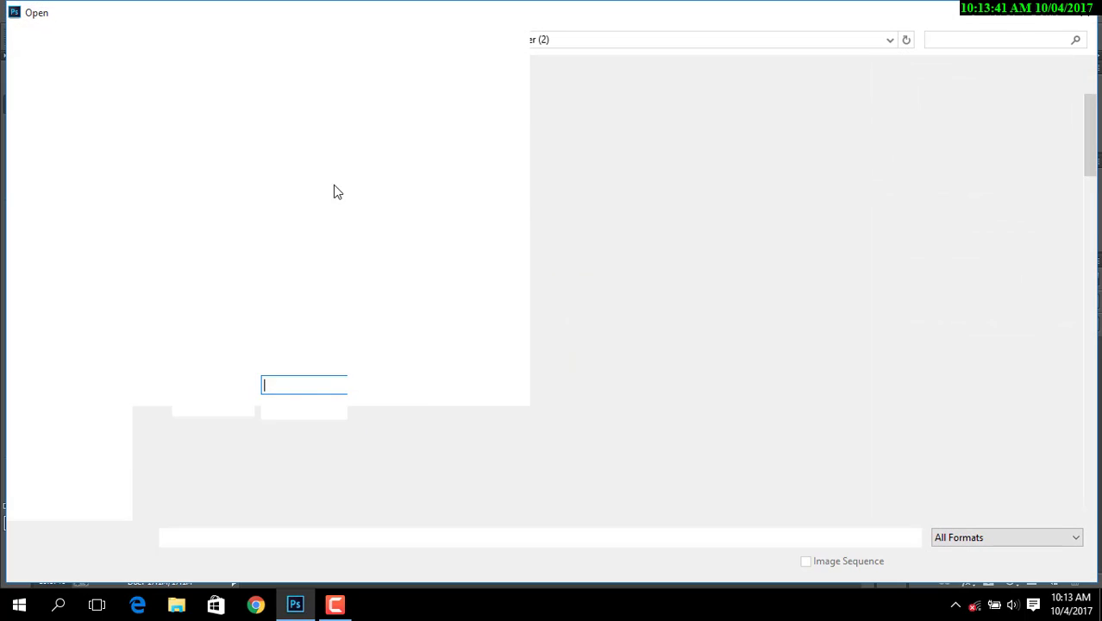
{"action": "scroll", "coordinate": [312, 333], "scroll_direction": "down", "scroll_amount": 5}
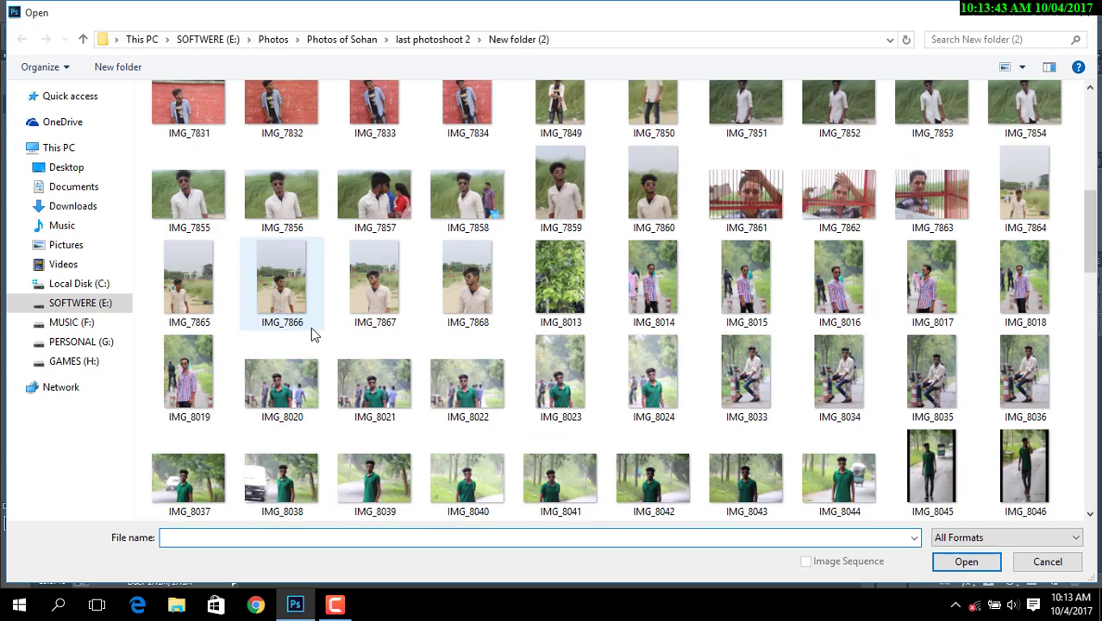
{"action": "scroll", "coordinate": [312, 332], "scroll_direction": "down", "scroll_amount": 3}
{"action": "scroll", "coordinate": [314, 335], "scroll_direction": "up", "scroll_amount": 3}
{"action": "scroll", "coordinate": [315, 335], "scroll_direction": "down", "scroll_amount": 3}
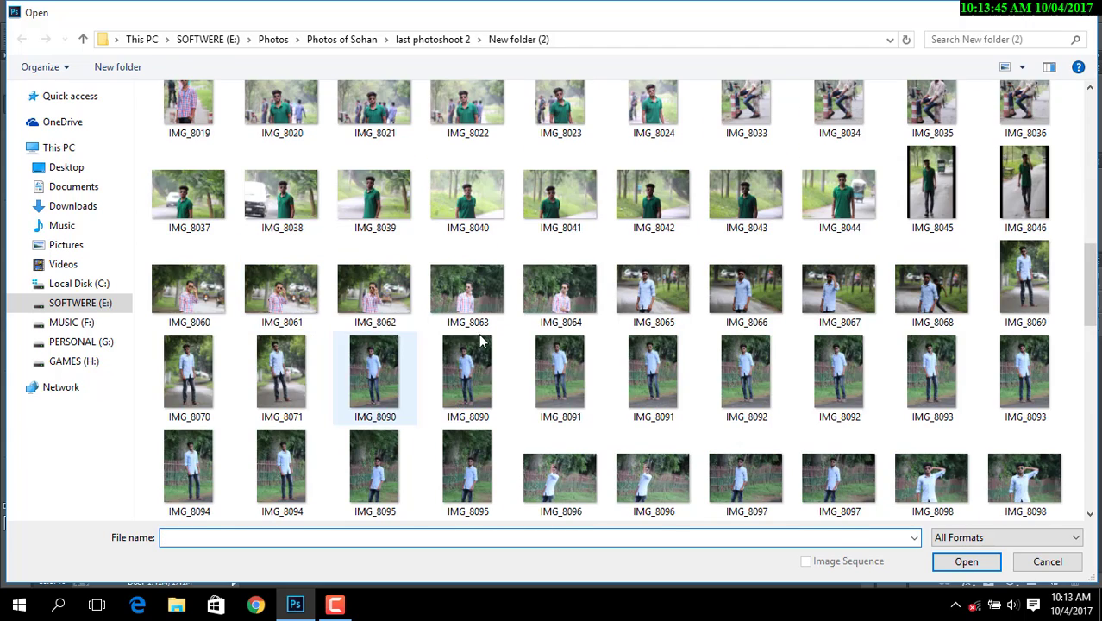
{"action": "scroll", "coordinate": [967, 189], "scroll_direction": "up", "scroll_amount": 4}
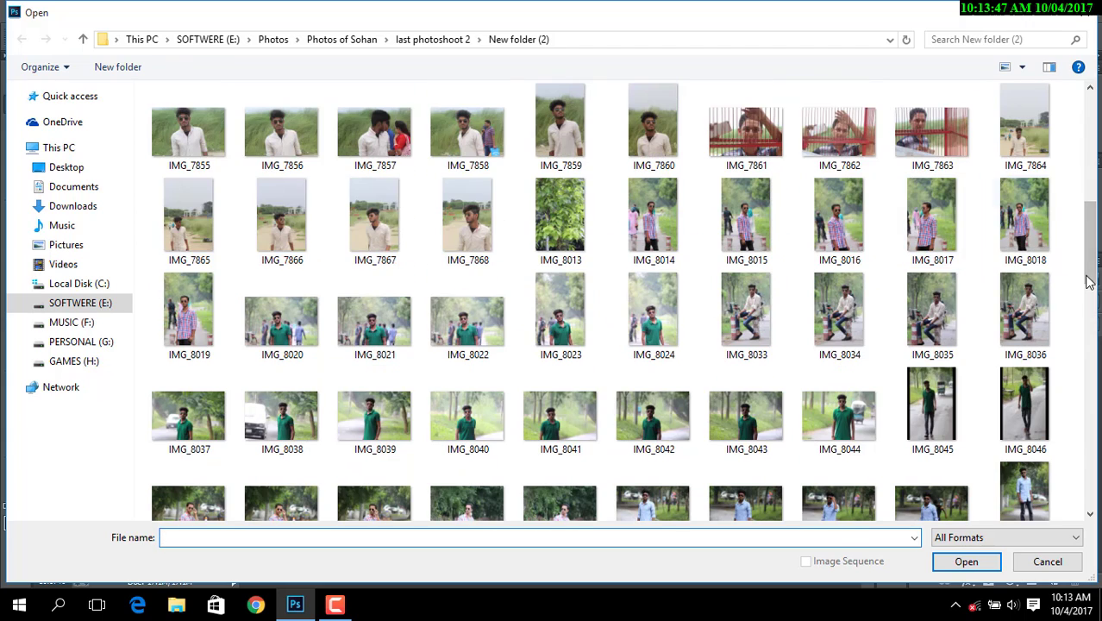
{"action": "left_click_drag", "start_coordinate": [1088, 250], "coordinate": [1096, 304]}
{"action": "scroll", "coordinate": [1097, 303], "scroll_direction": "down", "scroll_amount": 2}
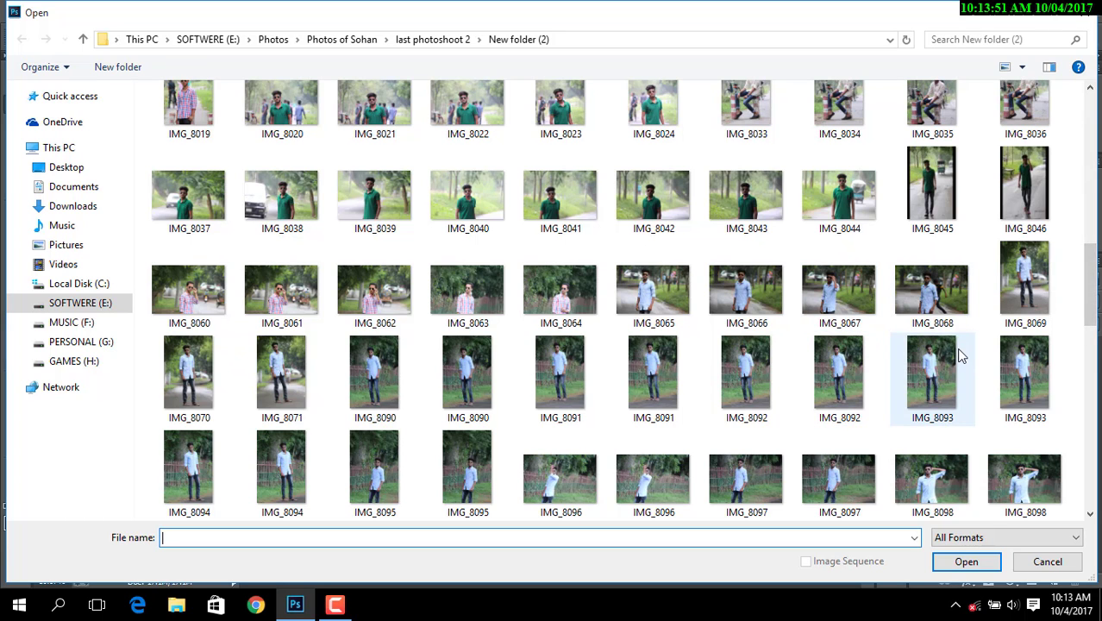
{"action": "left_click", "coordinate": [942, 308]}
{"action": "double_click", "coordinate": [942, 308]}
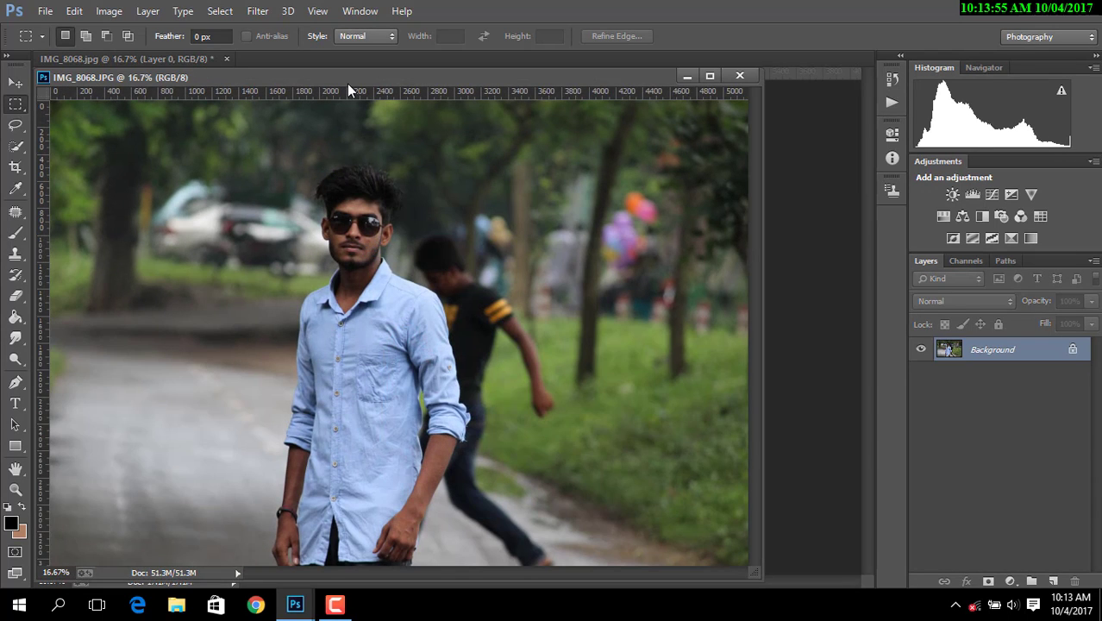
Dock IMG_8068.JPG as a tab beside the composite and compare the two documents
{"action": "left_click_drag", "start_coordinate": [348, 83], "coordinate": [427, 65]}
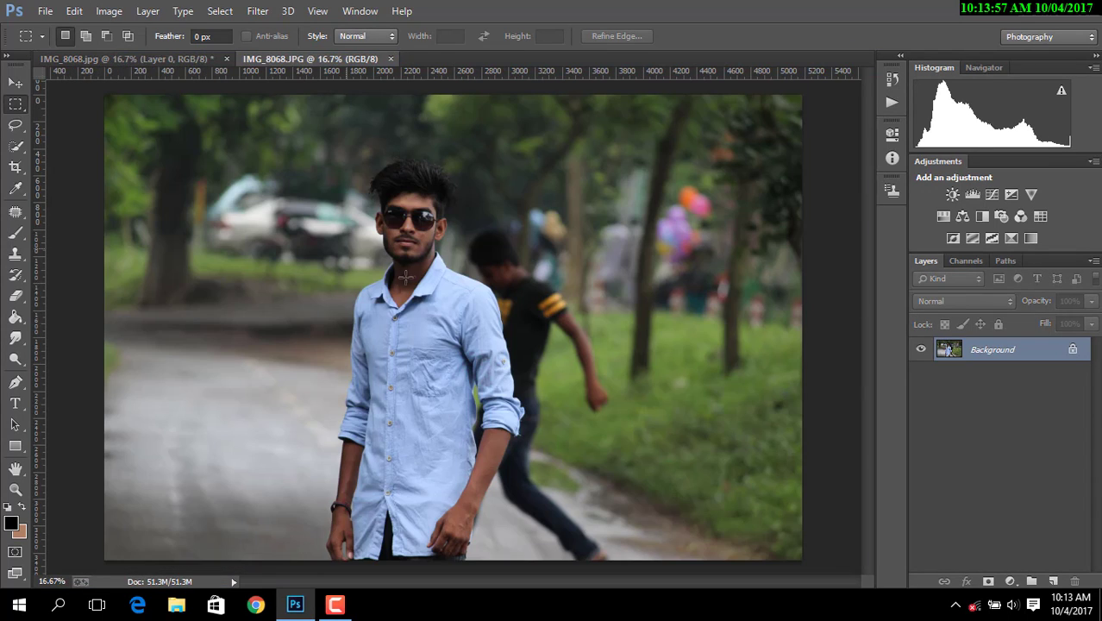
{"action": "left_click", "coordinate": [196, 59]}
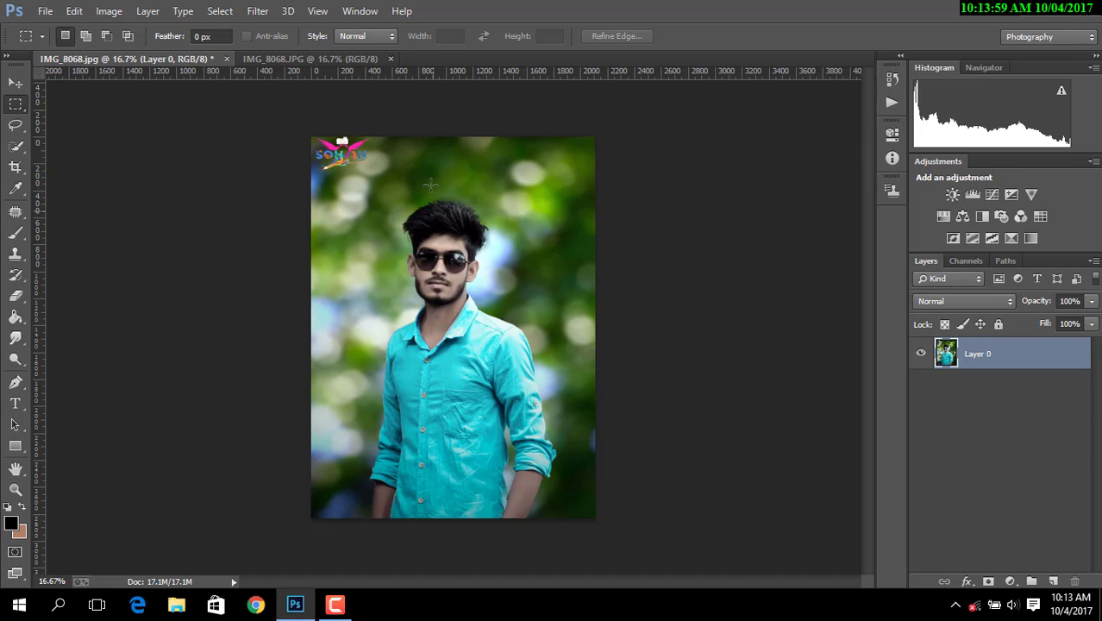
{"action": "left_click", "coordinate": [349, 61]}
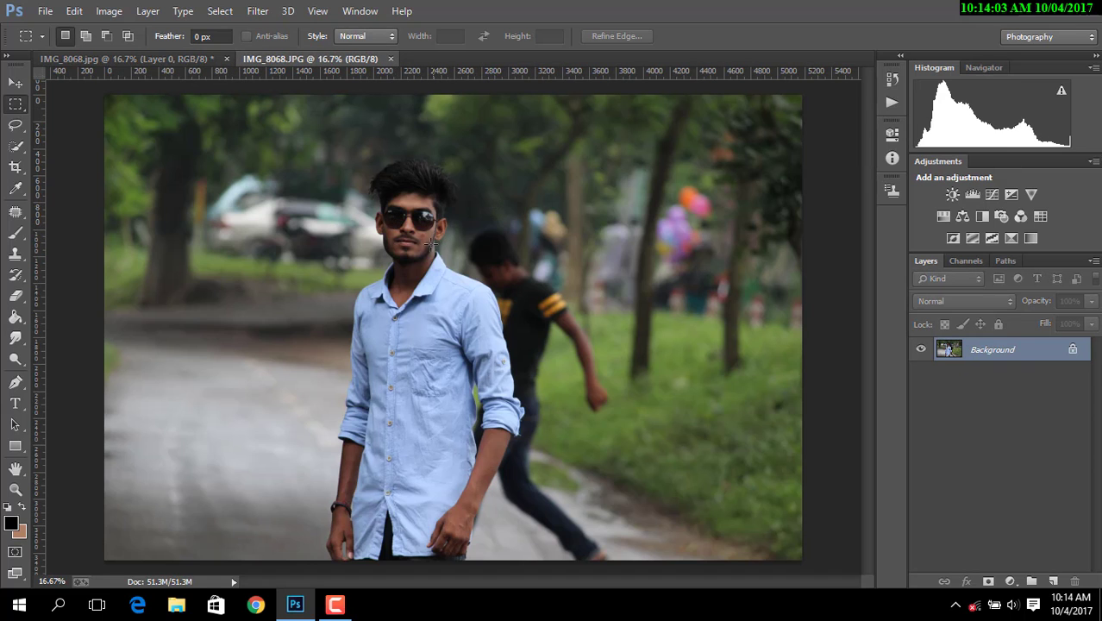
{"action": "left_click", "coordinate": [108, 12]}
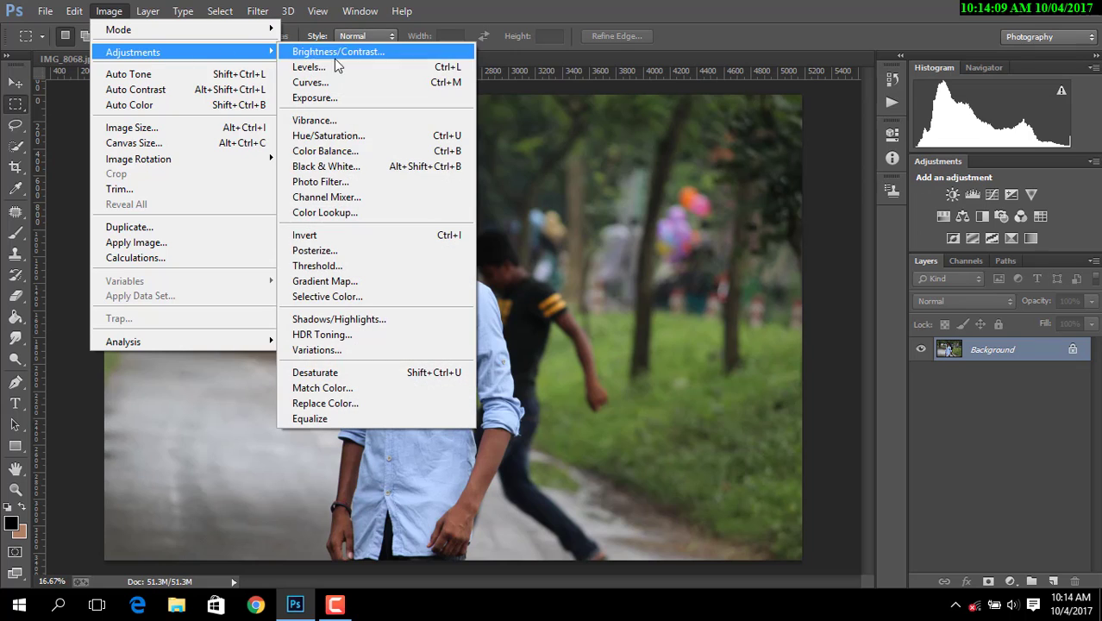
{"action": "mouse_move", "coordinate": [133, 53]}
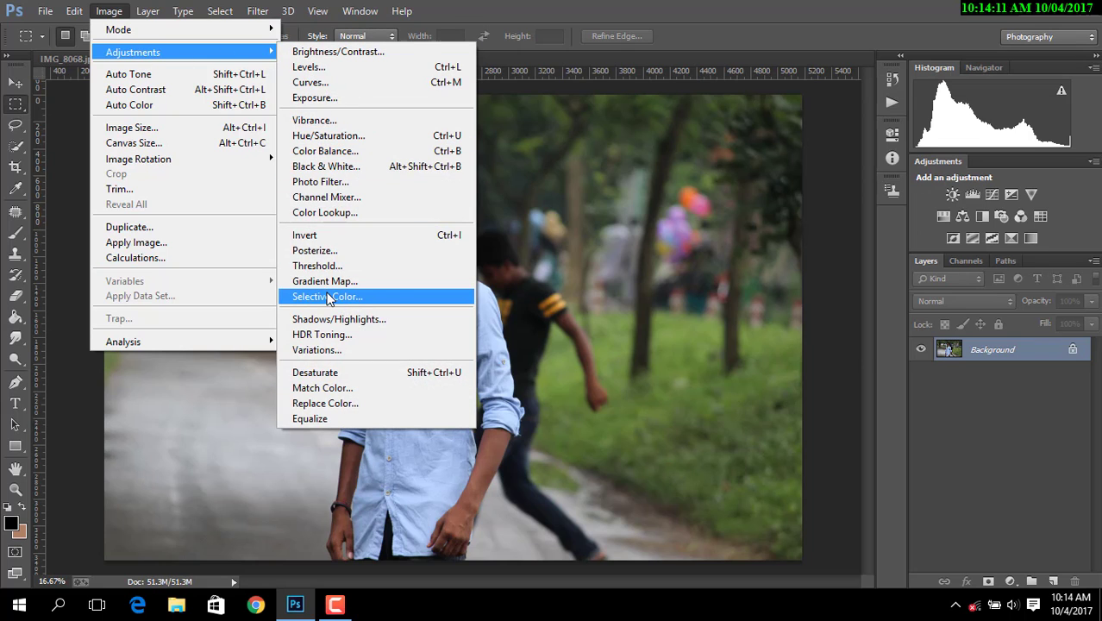
Apply Selective Color to IMG_8068 with the Reds Black lowered to -64%
{"action": "left_click", "coordinate": [329, 298]}
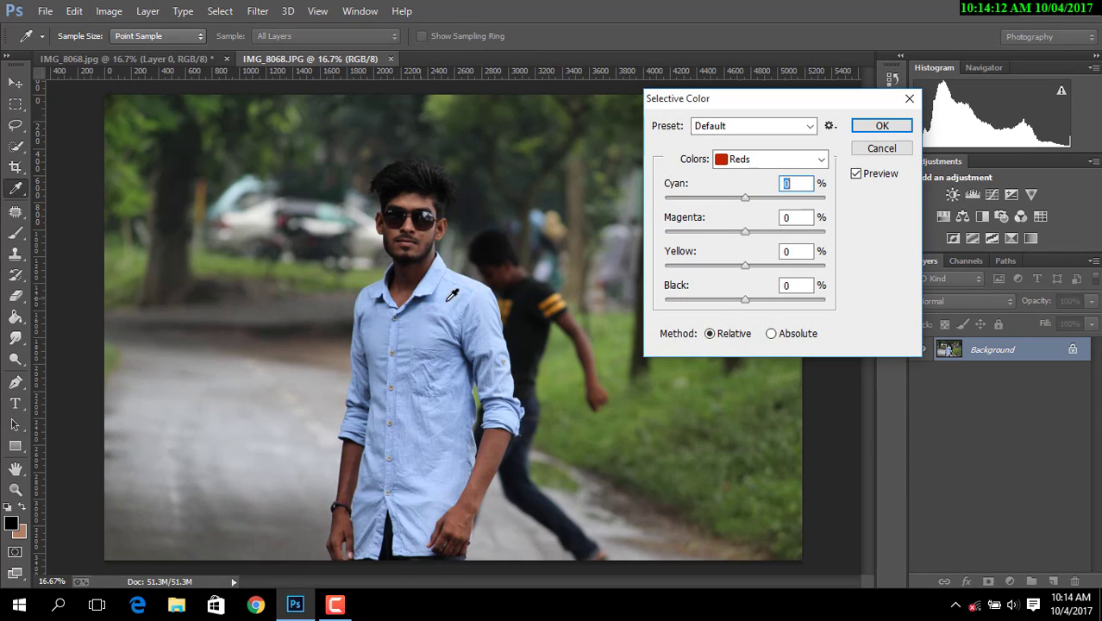
{"action": "left_click", "coordinate": [746, 300]}
{"action": "mouse_move", "coordinate": [746, 300]}
{"action": "left_mouse_down"}
{"action": "mouse_move", "coordinate": [653, 304]}
{"action": "mouse_move", "coordinate": [698, 307]}
{"action": "left_mouse_up"}
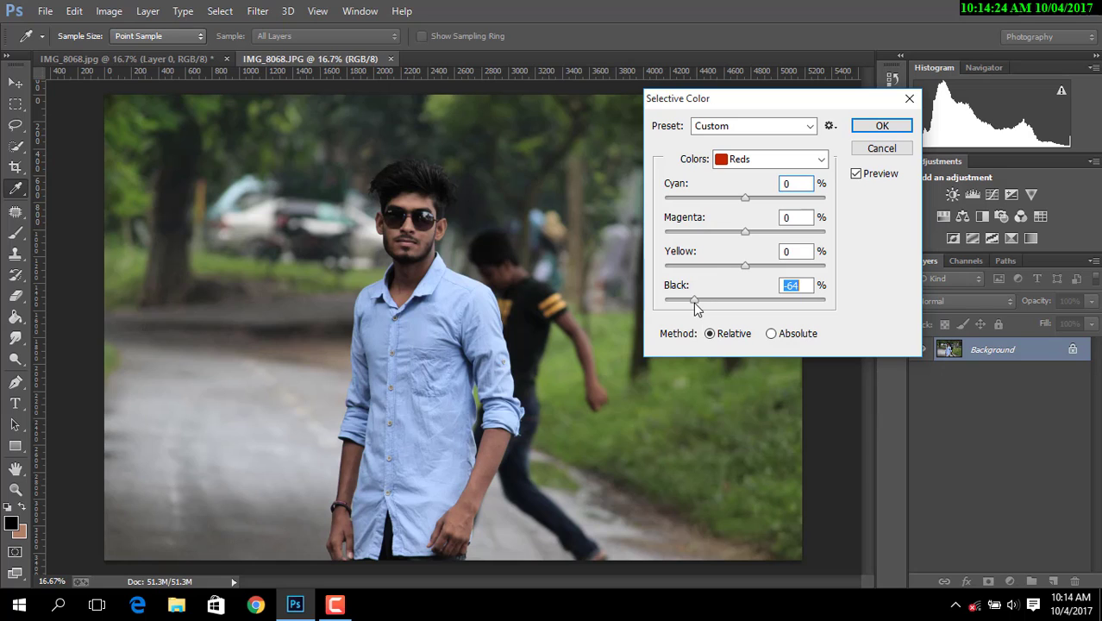
{"action": "left_click", "coordinate": [894, 127]}
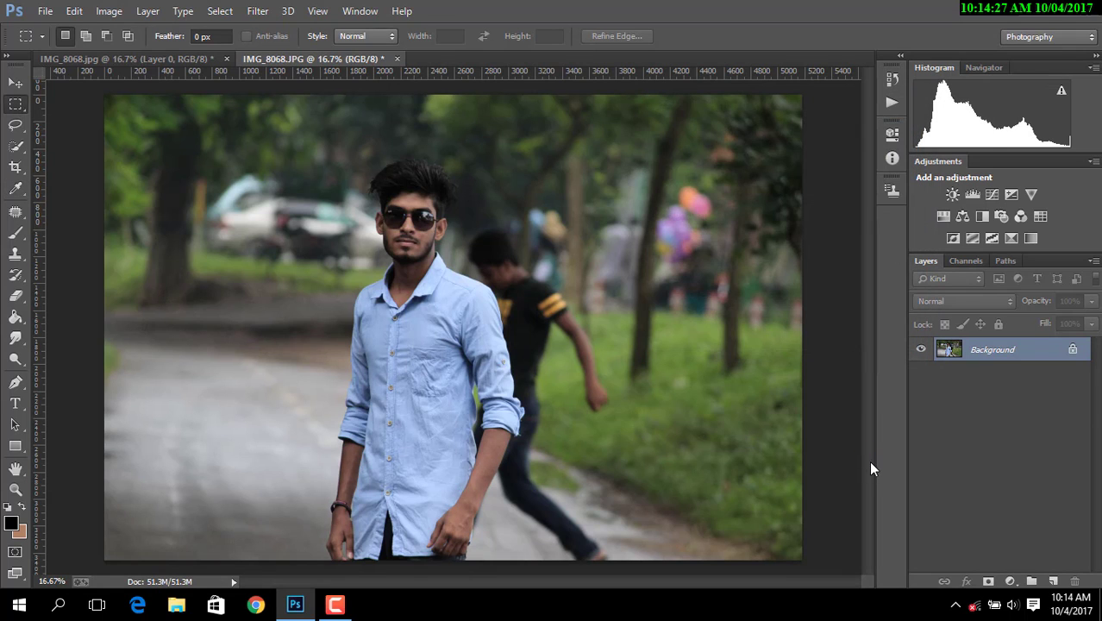
{"action": "left_click", "coordinate": [993, 604]}
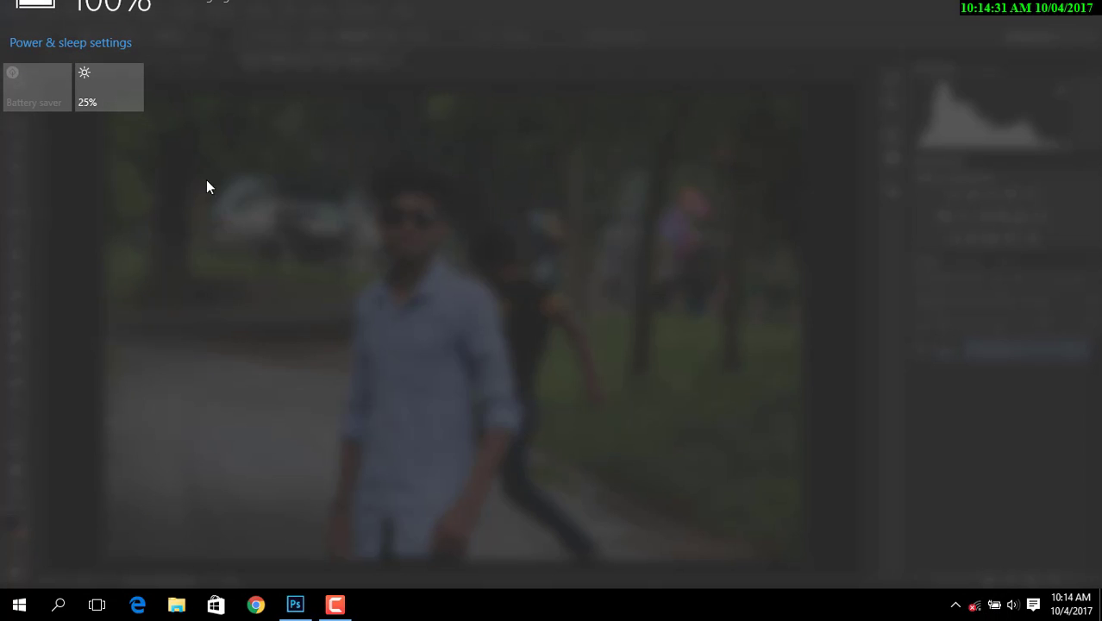
{"action": "left_click", "coordinate": [546, 590]}
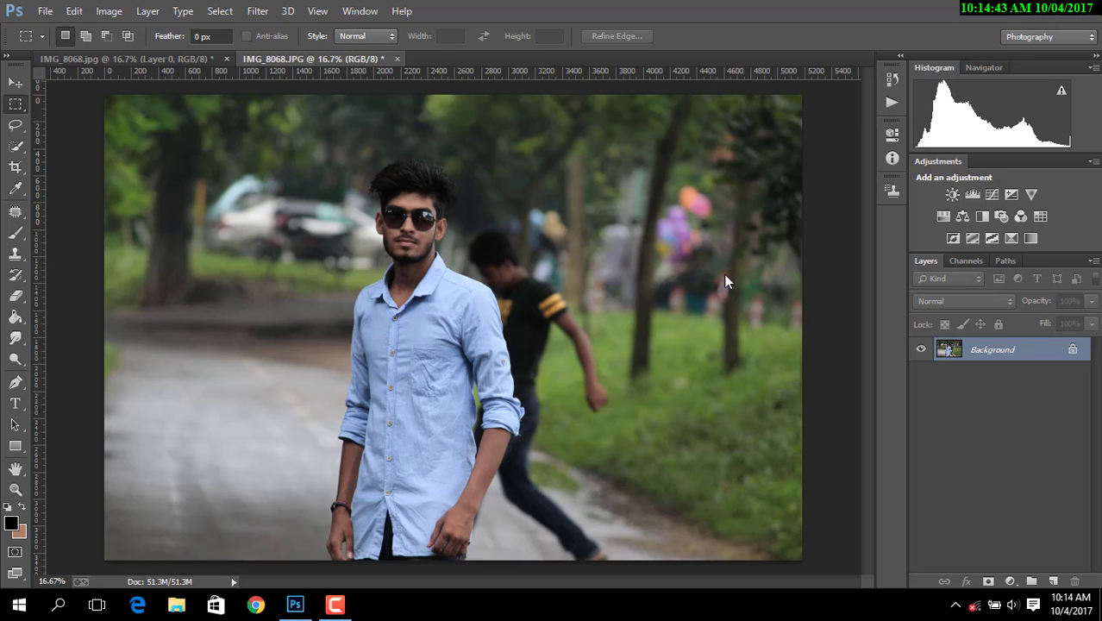
Spot-heal the blemish on the man's cheek and unlock the Background as Layer 0
{"action": "key", "text": "ctrl+plus"}
{"action": "key", "text": "ctrl+plus"}
{"action": "key", "text": "ctrl+plus"}
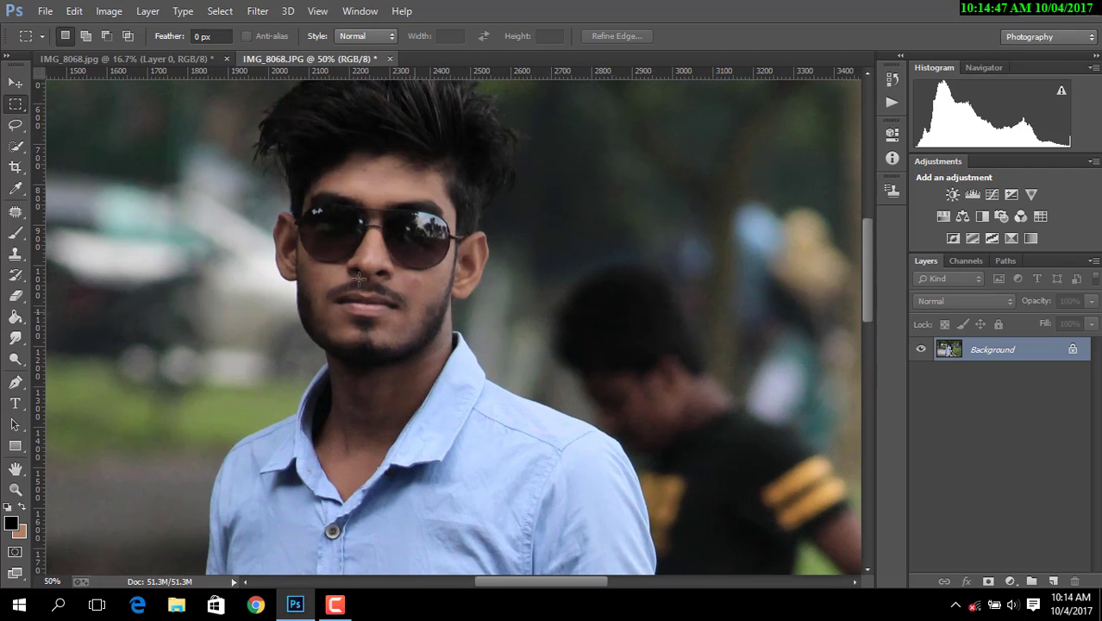
{"action": "left_click", "coordinate": [15, 210]}
{"action": "right_click", "coordinate": [15, 210]}
{"action": "left_click", "coordinate": [86, 209]}
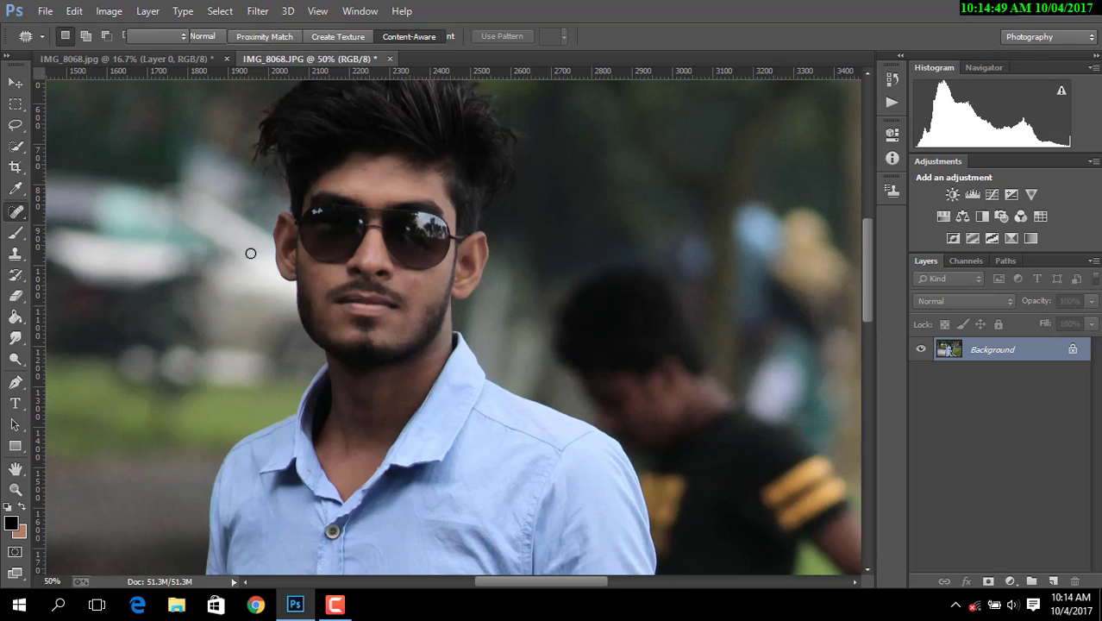
{"action": "left_click", "coordinate": [416, 288]}
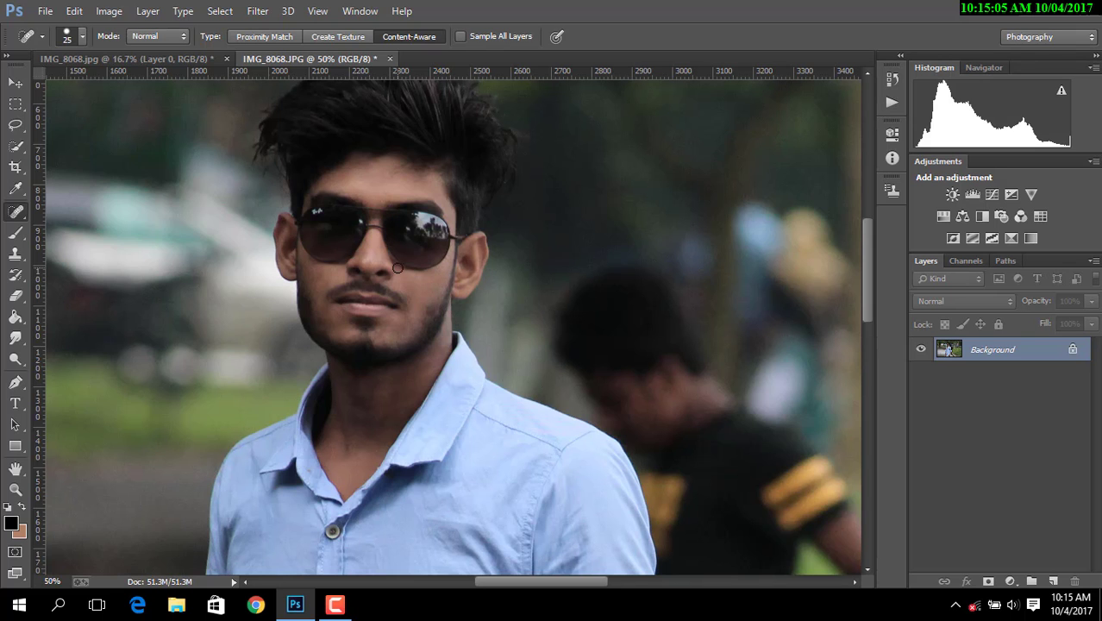
{"action": "key", "text": "ctrl+minus"}
{"action": "key", "text": "ctrl+minus"}
{"action": "key", "text": "ctrl+minus"}
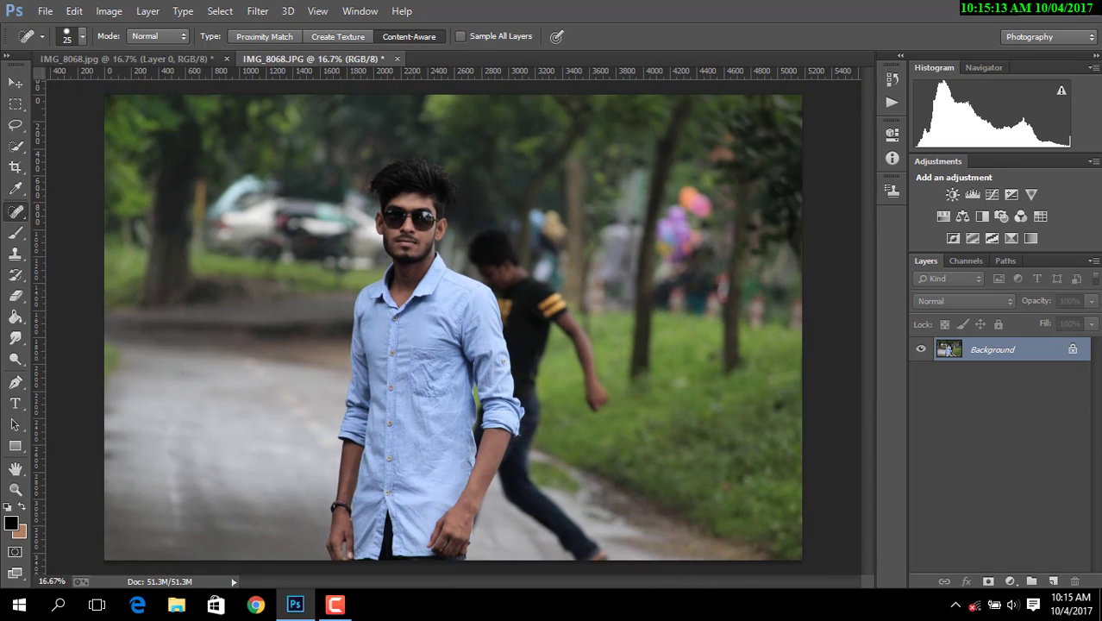
{"action": "left_click", "coordinate": [1072, 349]}
Apply Imagenomic Portraiture with Default settings after checking the face in the preview
{"action": "left_click", "coordinate": [256, 12]}
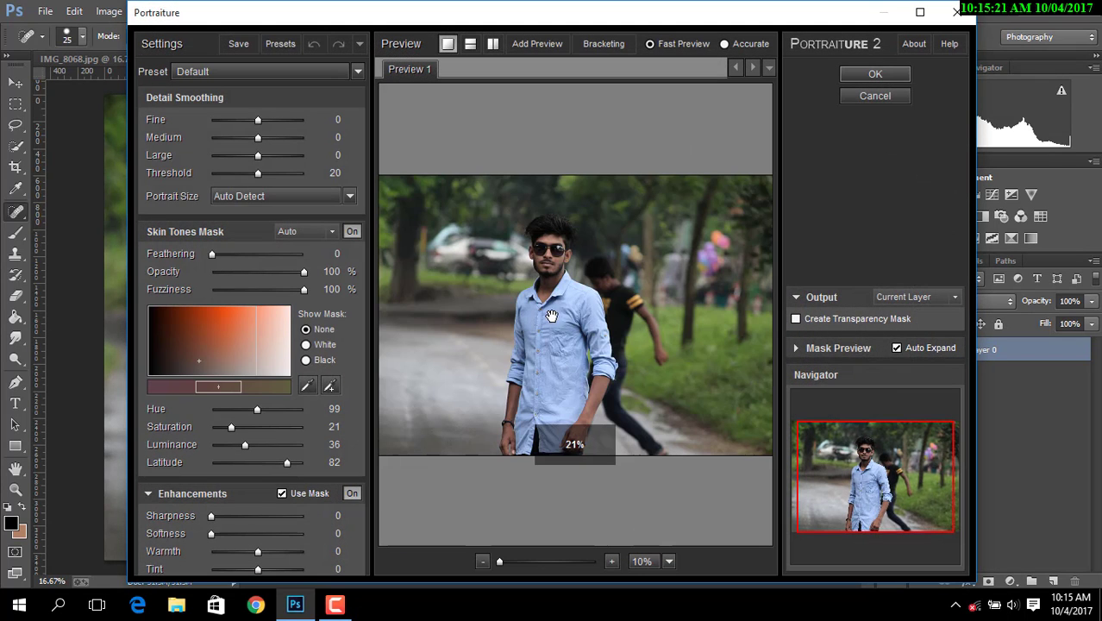
{"action": "left_click", "coordinate": [573, 318]}
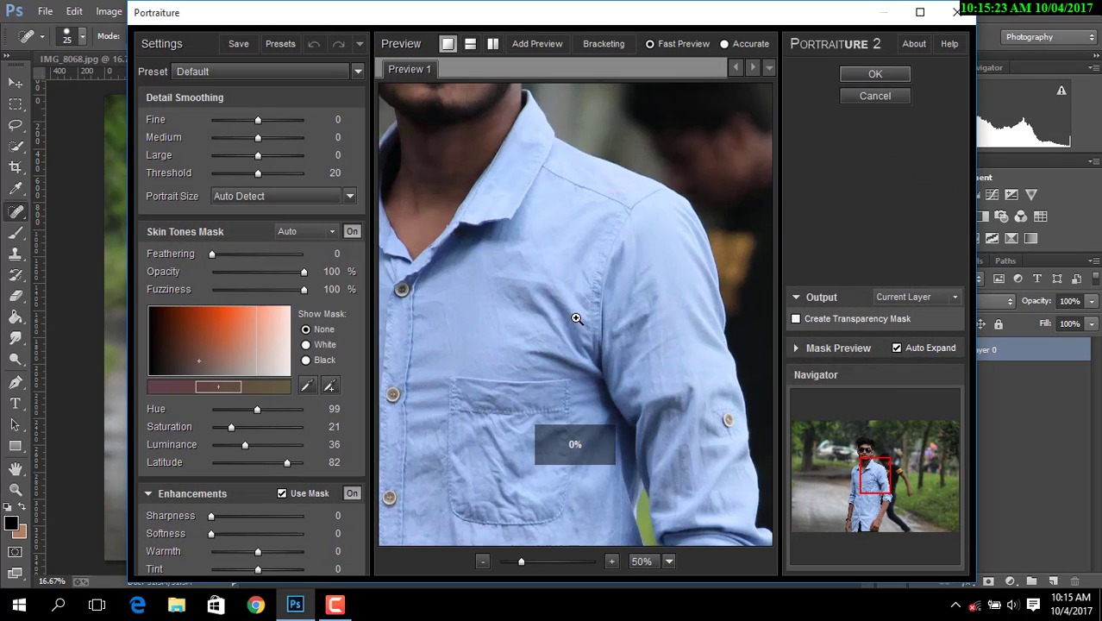
{"action": "left_click_drag", "start_coordinate": [485, 229], "coordinate": [391, 393]}
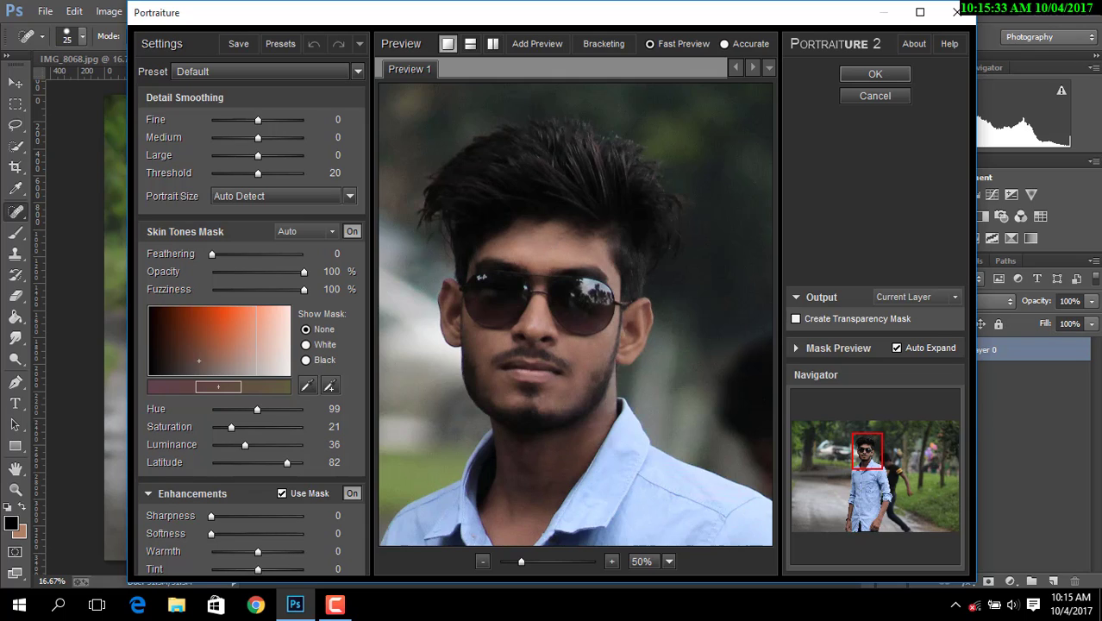
{"action": "left_click", "coordinate": [851, 72]}
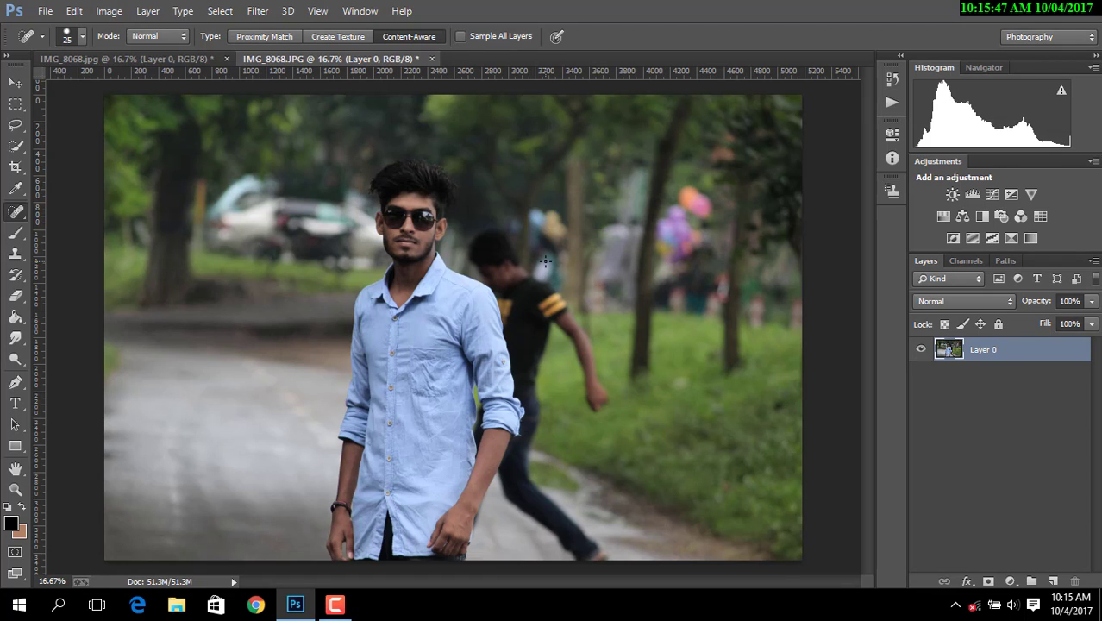
Zoom in on the face and set the Smudge Tool to 11% strength with a 24 px brush
{"action": "key", "text": "ctrl+plus"}
{"action": "key", "text": "ctrl+plus"}
{"action": "key", "text": "ctrl+plus"}
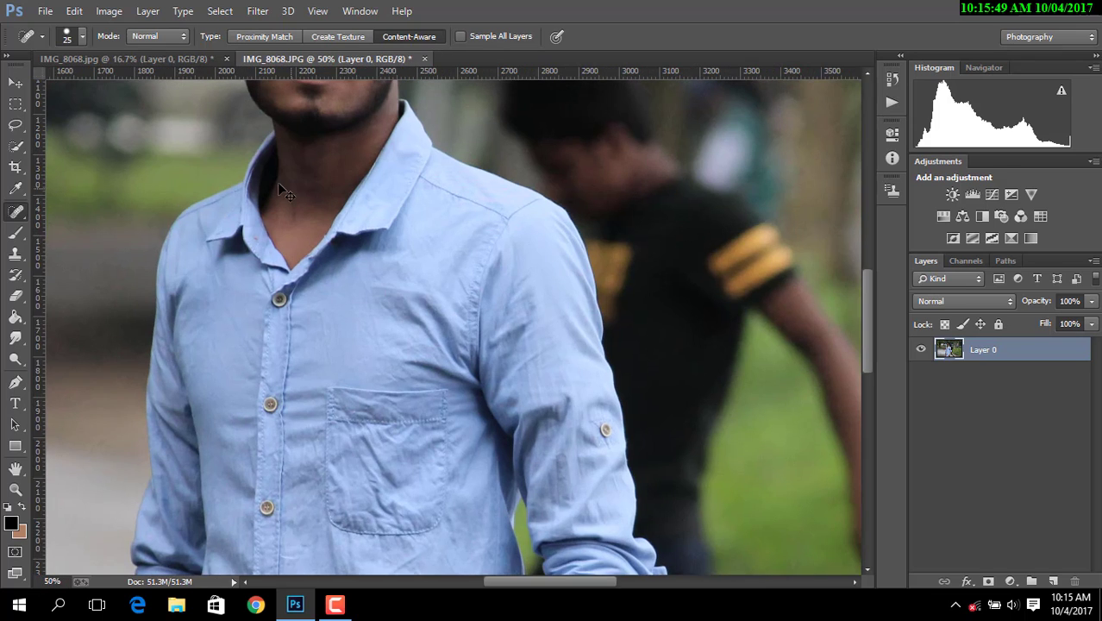
{"action": "left_click_drag", "start_coordinate": [394, 156], "coordinate": [472, 342]}
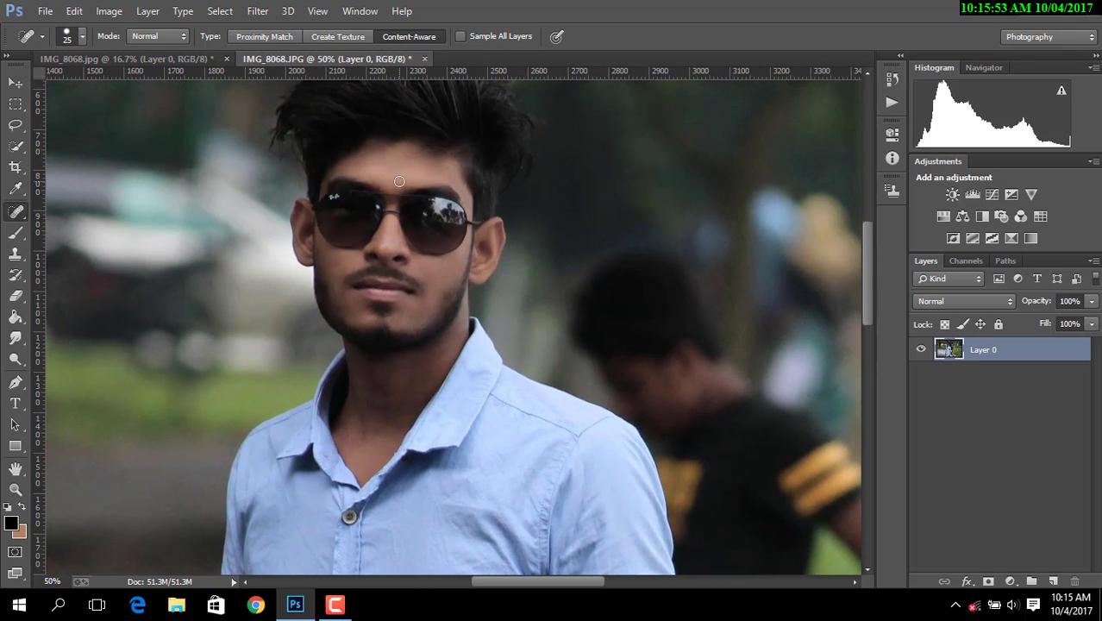
{"action": "key", "text": "ctrl+minus"}
{"action": "key", "text": "ctrl+minus"}
{"action": "key", "text": "ctrl+plus"}
{"action": "key", "text": "ctrl+plus"}
{"action": "key", "text": "ctrl+plus"}
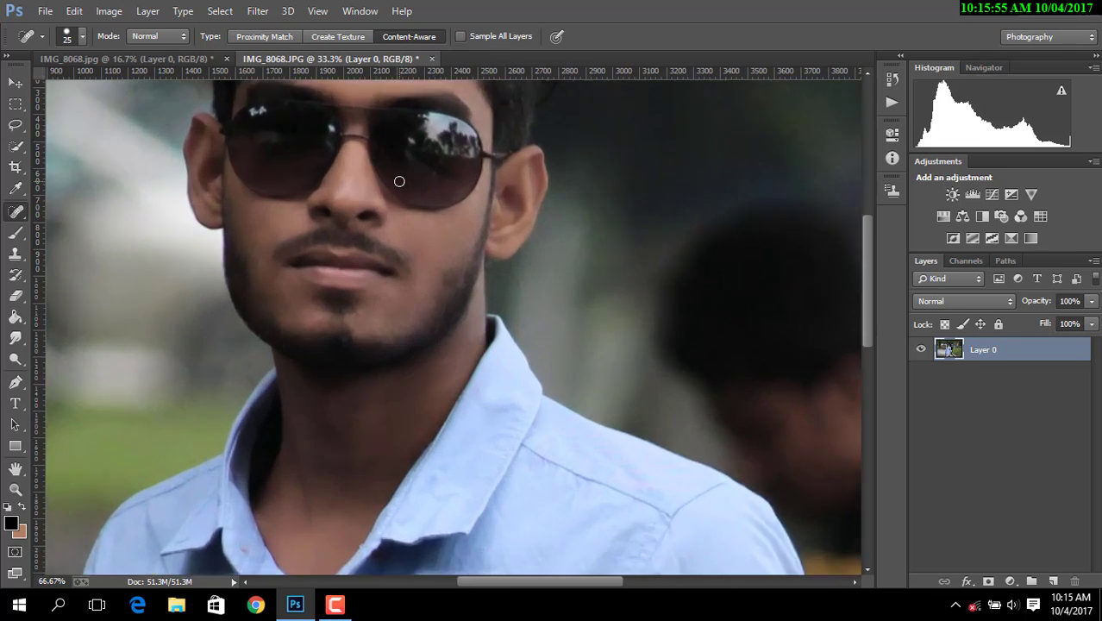
{"action": "key", "text": "ctrl+plus"}
{"action": "scroll", "coordinate": [473, 463], "scroll_direction": "down", "scroll_amount": 2}
{"action": "scroll", "coordinate": [504, 435], "scroll_direction": "up", "scroll_amount": 10}
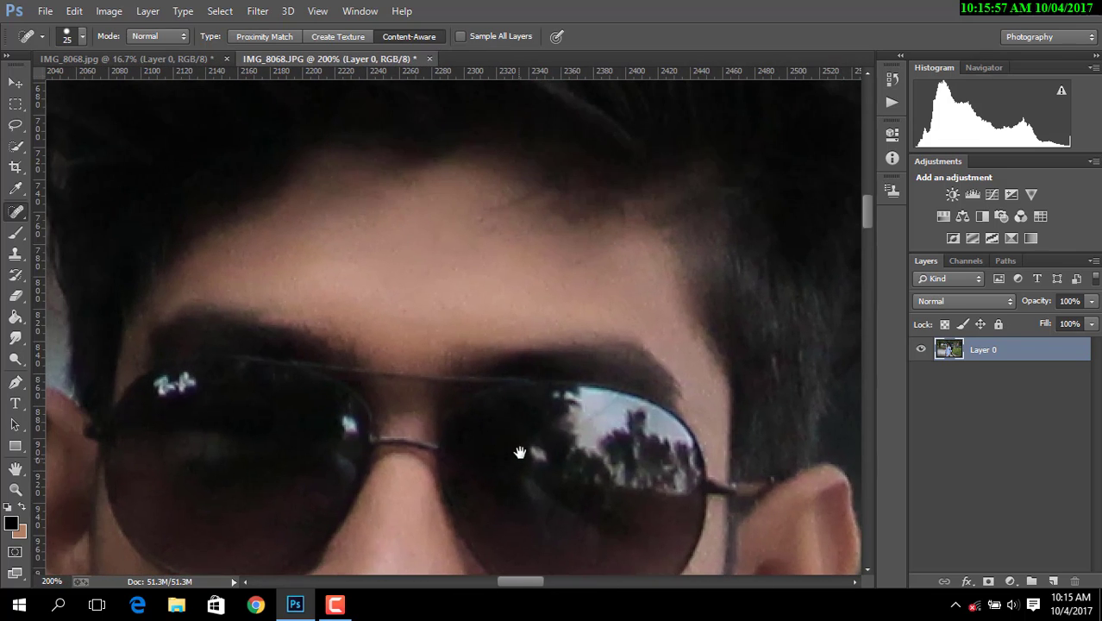
{"action": "left_click", "coordinate": [16, 338]}
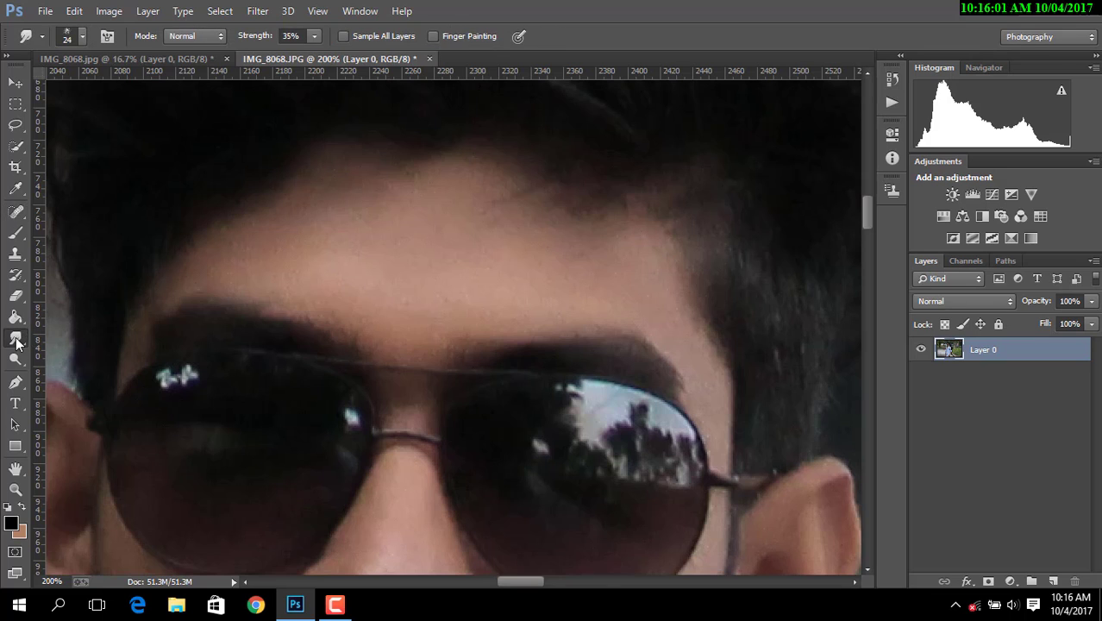
{"action": "right_click", "coordinate": [15, 338]}
{"action": "left_click", "coordinate": [81, 369]}
{"action": "left_click_drag", "start_coordinate": [261, 44], "coordinate": [242, 41]}
{"action": "right_click", "coordinate": [366, 233]}
{"action": "left_click", "coordinate": [355, 226]}
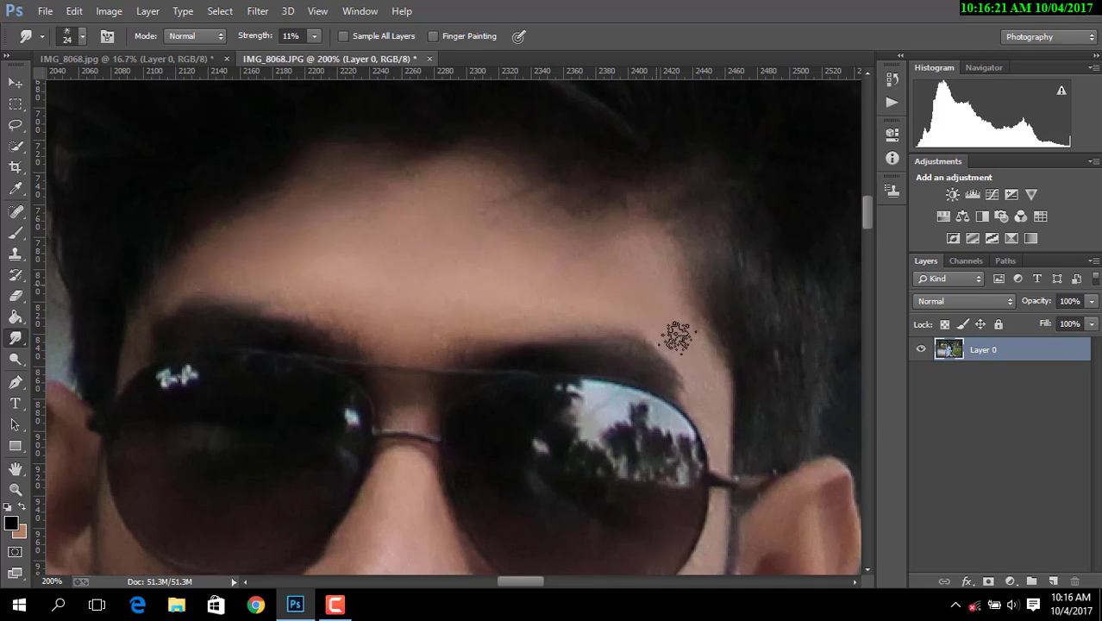
Smudge-blend the skin on the neck and around the shirt collar
{"action": "scroll", "coordinate": [707, 416], "scroll_direction": "down", "scroll_amount": 3}
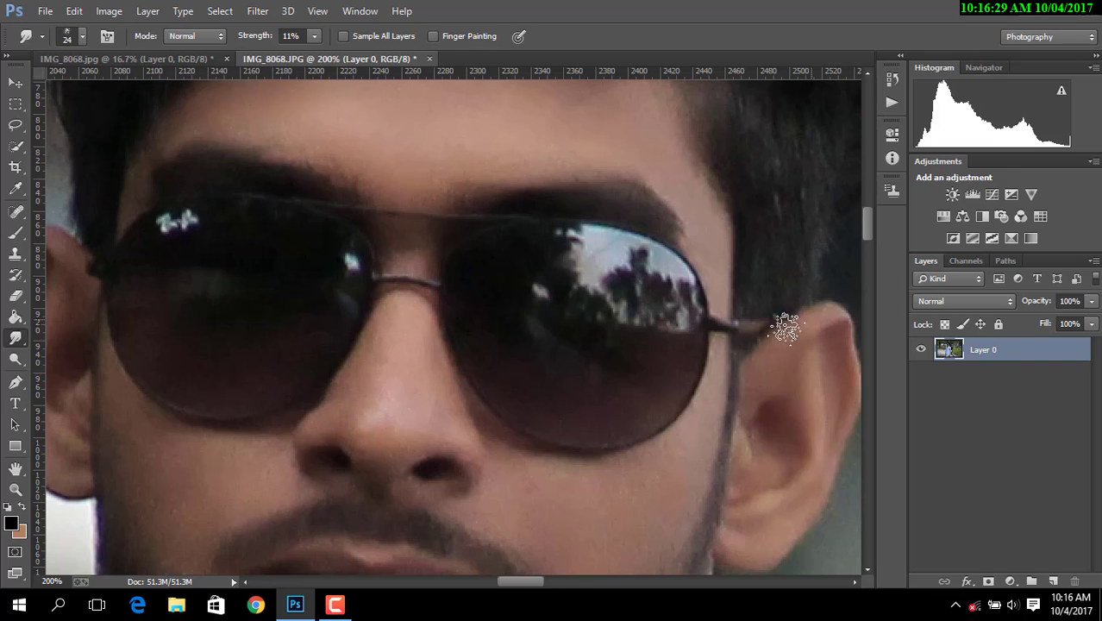
{"action": "scroll", "coordinate": [490, 477], "scroll_direction": "down", "scroll_amount": 1}
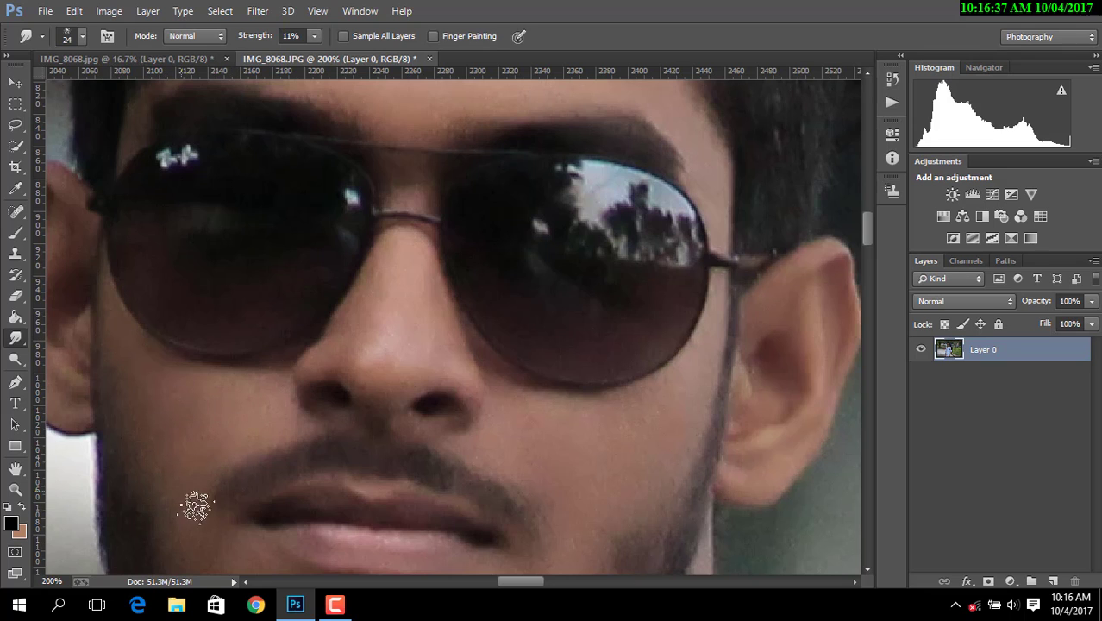
{"action": "scroll", "coordinate": [196, 496], "scroll_direction": "down", "scroll_amount": 2}
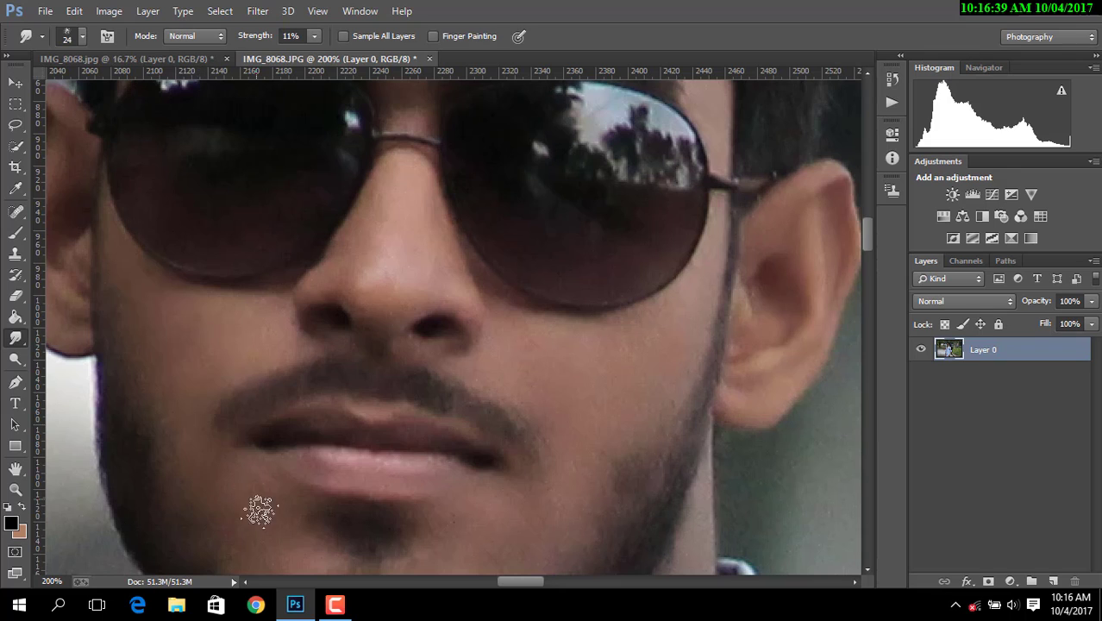
{"action": "scroll", "coordinate": [238, 504], "scroll_direction": "down", "scroll_amount": 2}
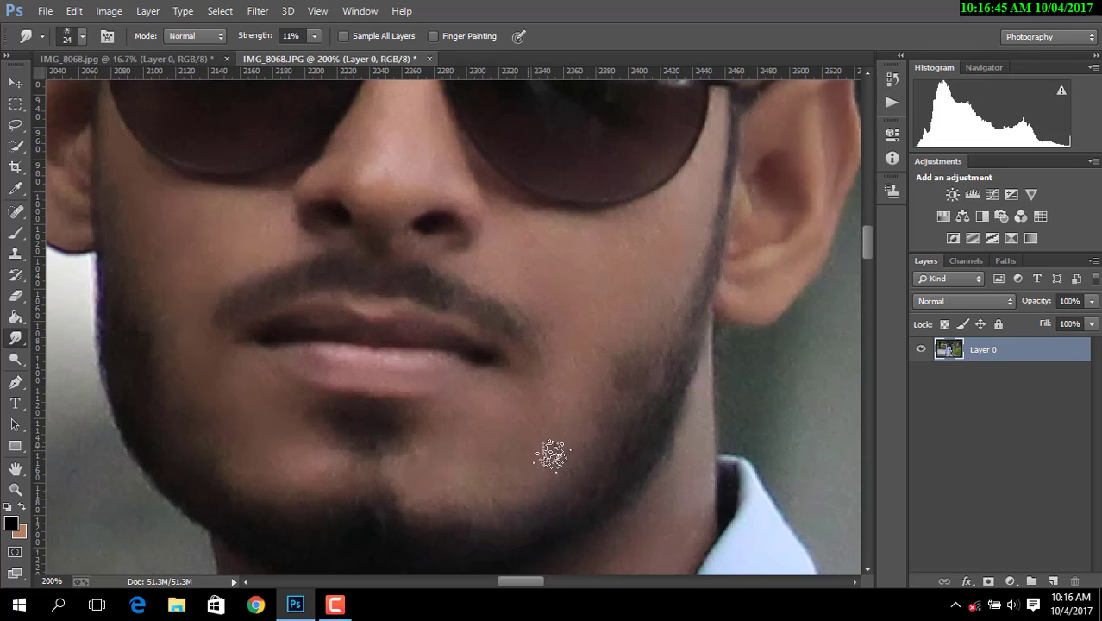
{"action": "scroll", "coordinate": [542, 443], "scroll_direction": "up", "scroll_amount": 2}
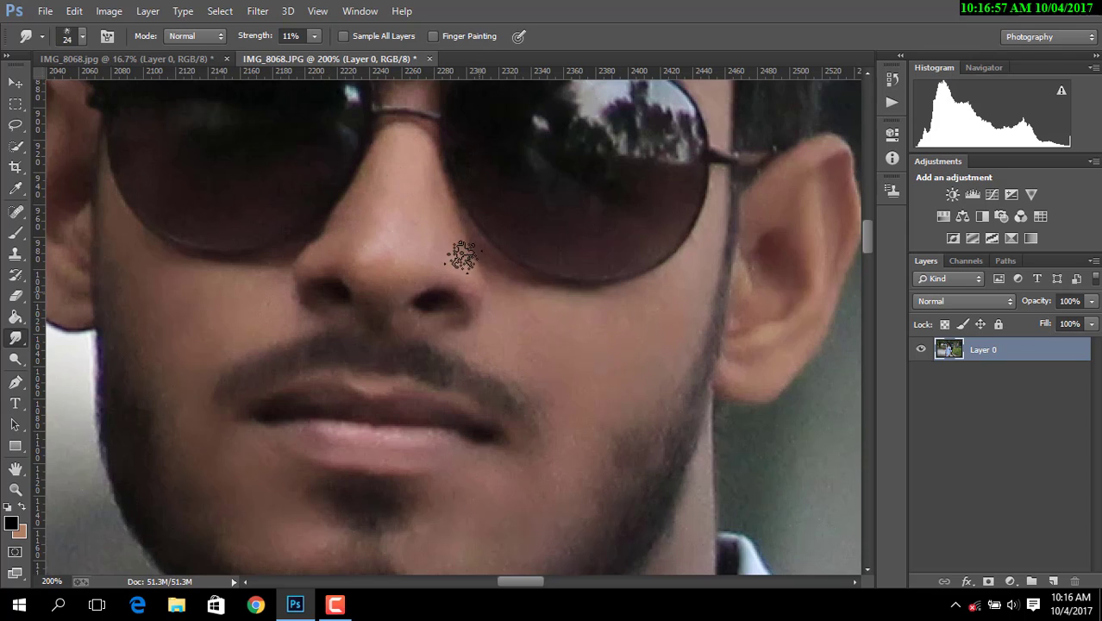
{"action": "scroll", "coordinate": [501, 370], "scroll_direction": "down", "scroll_amount": 1}
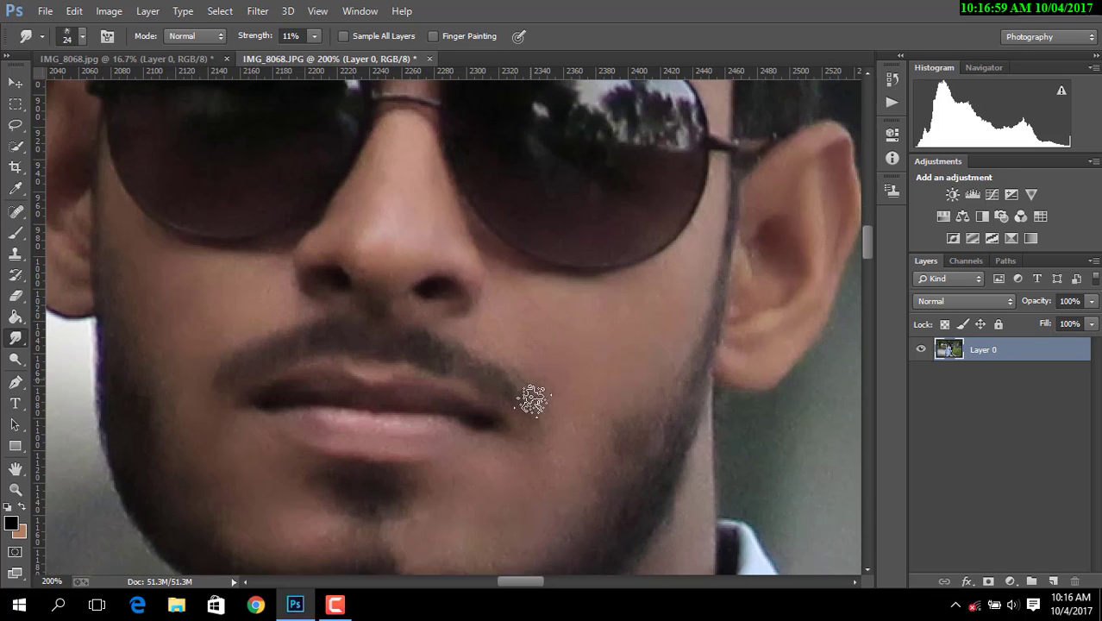
{"action": "scroll", "coordinate": [543, 405], "scroll_direction": "down", "scroll_amount": 3}
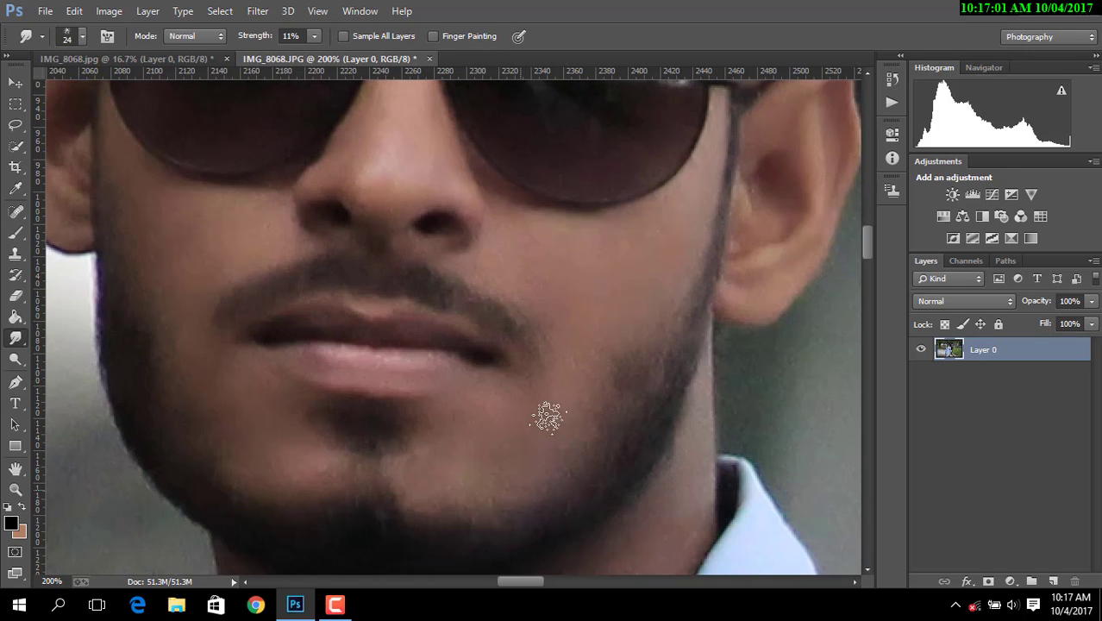
{"action": "scroll", "coordinate": [531, 463], "scroll_direction": "down", "scroll_amount": 3}
{"action": "scroll", "coordinate": [531, 463], "scroll_direction": "down", "scroll_amount": 3}
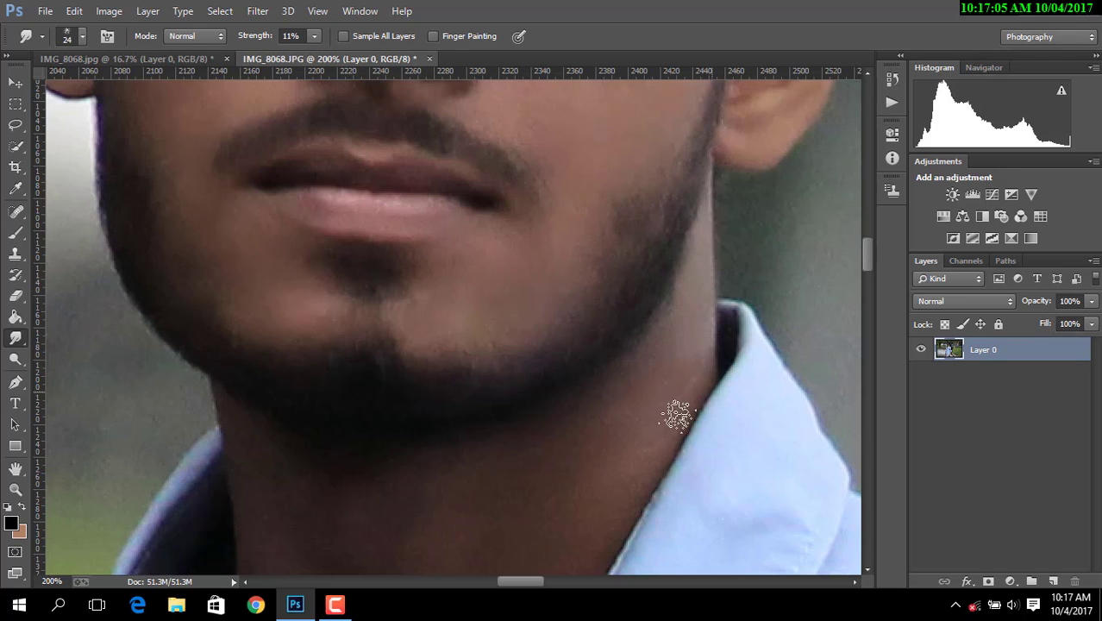
{"action": "left_click_drag", "start_coordinate": [750, 311], "coordinate": [906, 164]}
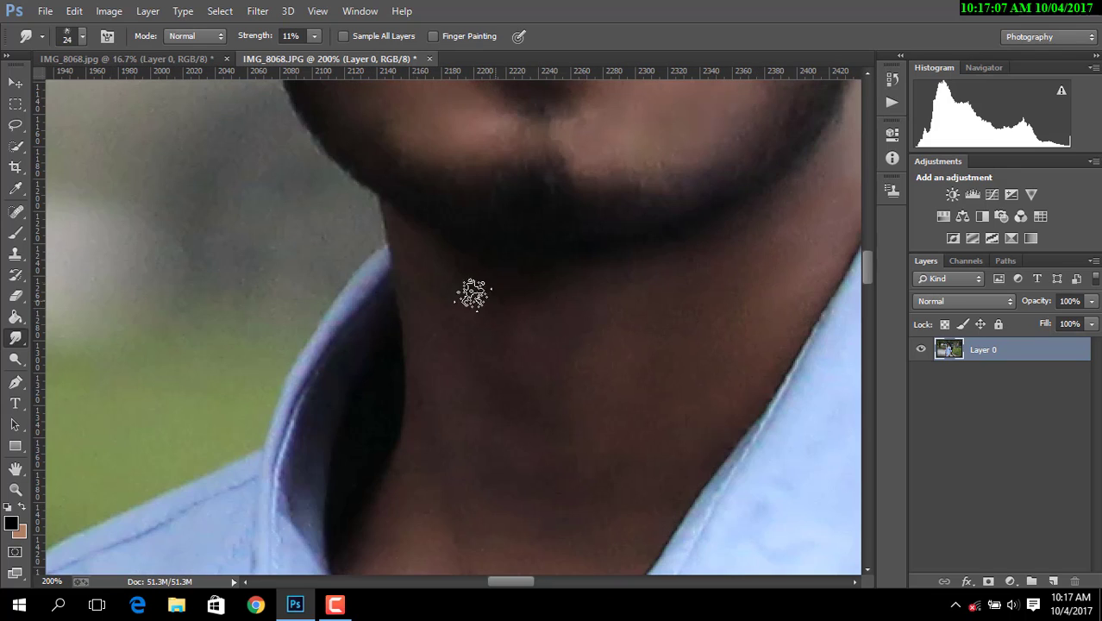
{"action": "mouse_move", "coordinate": [468, 293]}
{"action": "left_mouse_down"}
{"action": "mouse_move", "coordinate": [400, 254]}
{"action": "mouse_move", "coordinate": [433, 301]}
{"action": "mouse_move", "coordinate": [495, 314]}
{"action": "left_mouse_up"}
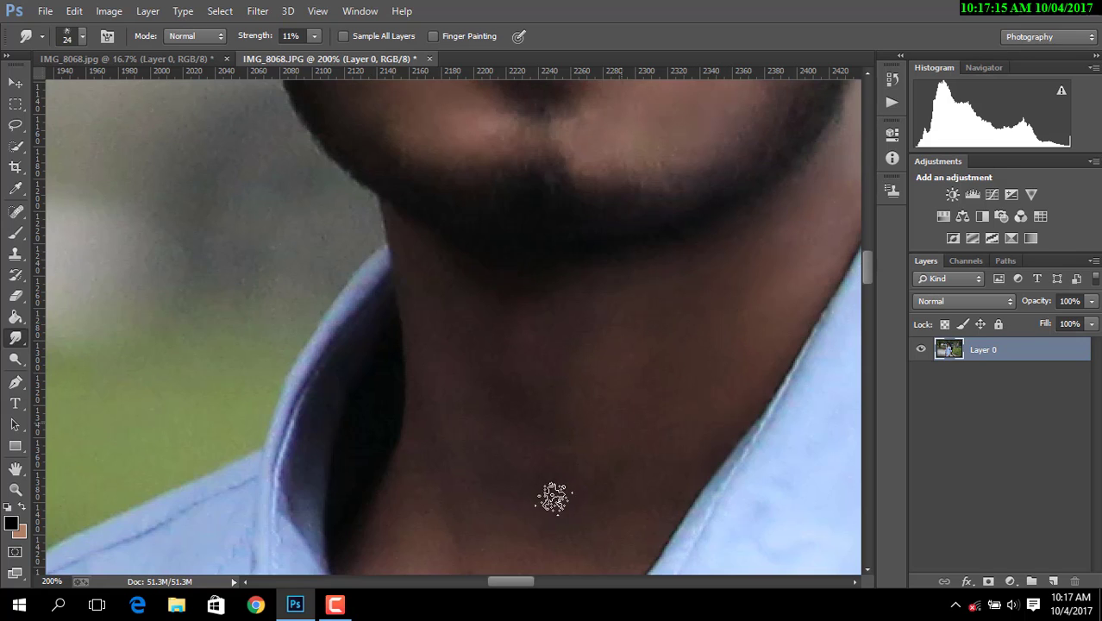
{"action": "left_click_drag", "start_coordinate": [634, 513], "coordinate": [610, 373]}
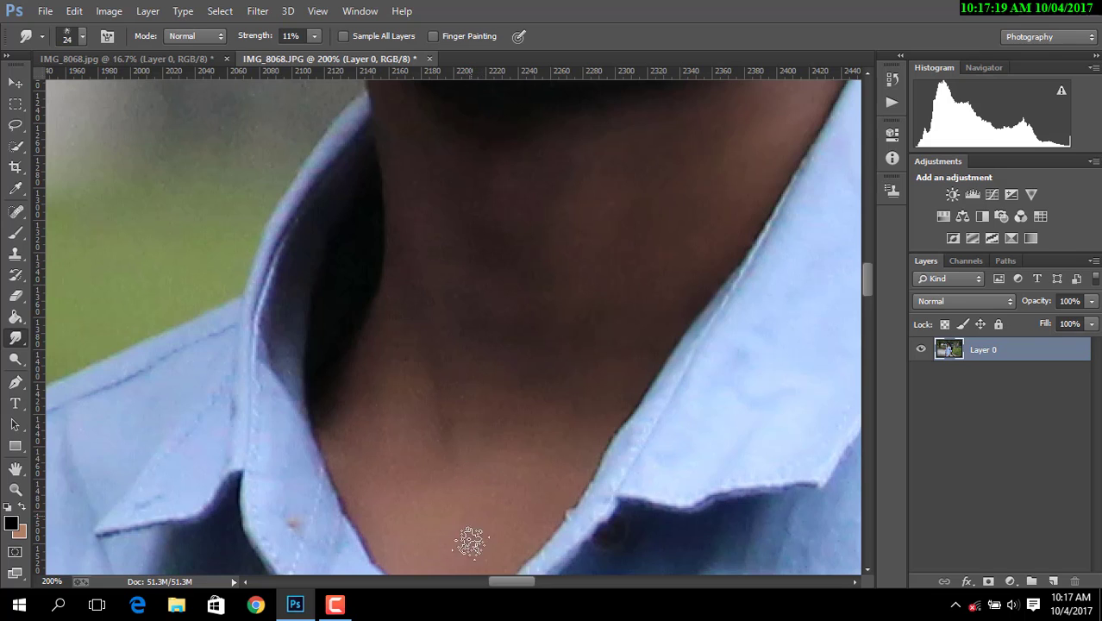
{"action": "left_click_drag", "start_coordinate": [581, 335], "coordinate": [615, 188]}
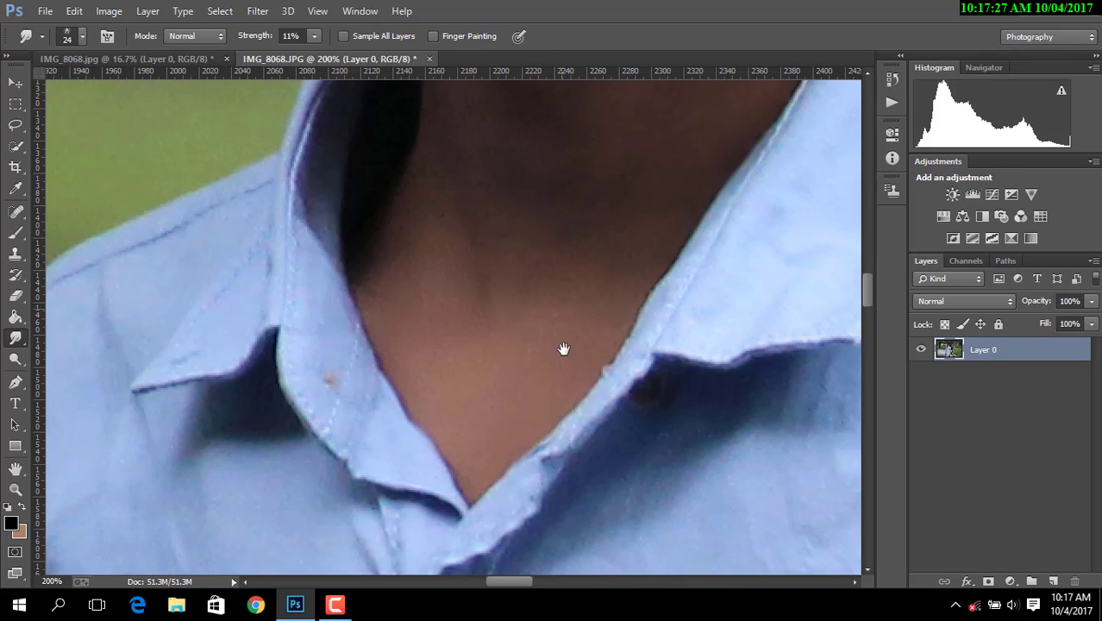
{"action": "left_click_drag", "start_coordinate": [563, 348], "coordinate": [549, 461]}
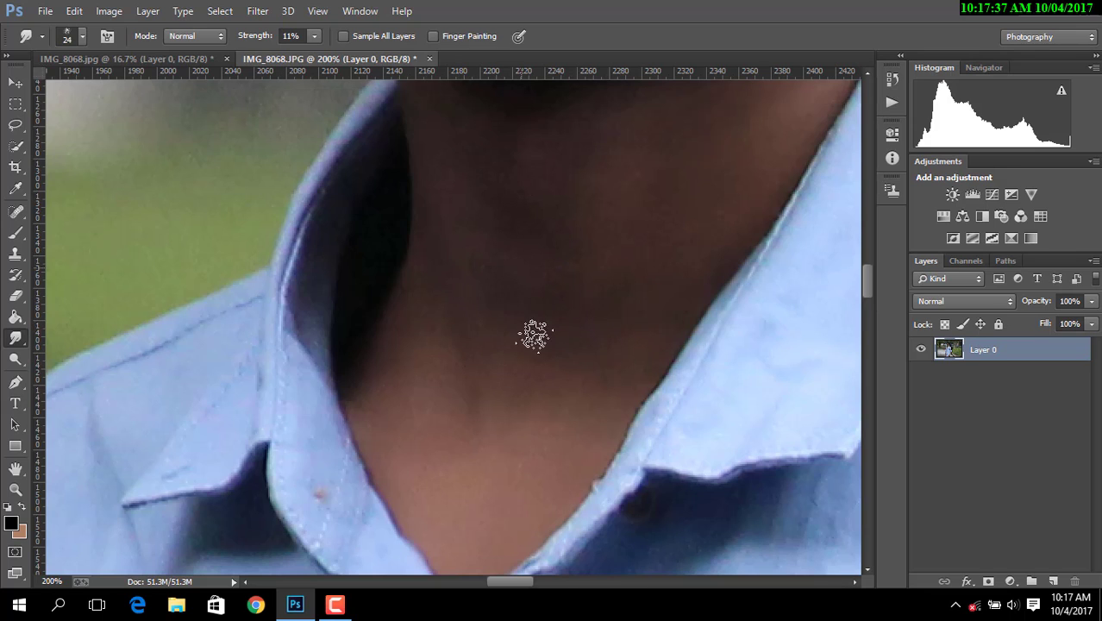
Blend the skin edges around the sunglasses, ear, nose and mouth
{"action": "scroll", "coordinate": [535, 335], "scroll_direction": "up", "scroll_amount": 3}
{"action": "scroll", "coordinate": [595, 319], "scroll_direction": "down", "scroll_amount": 1}
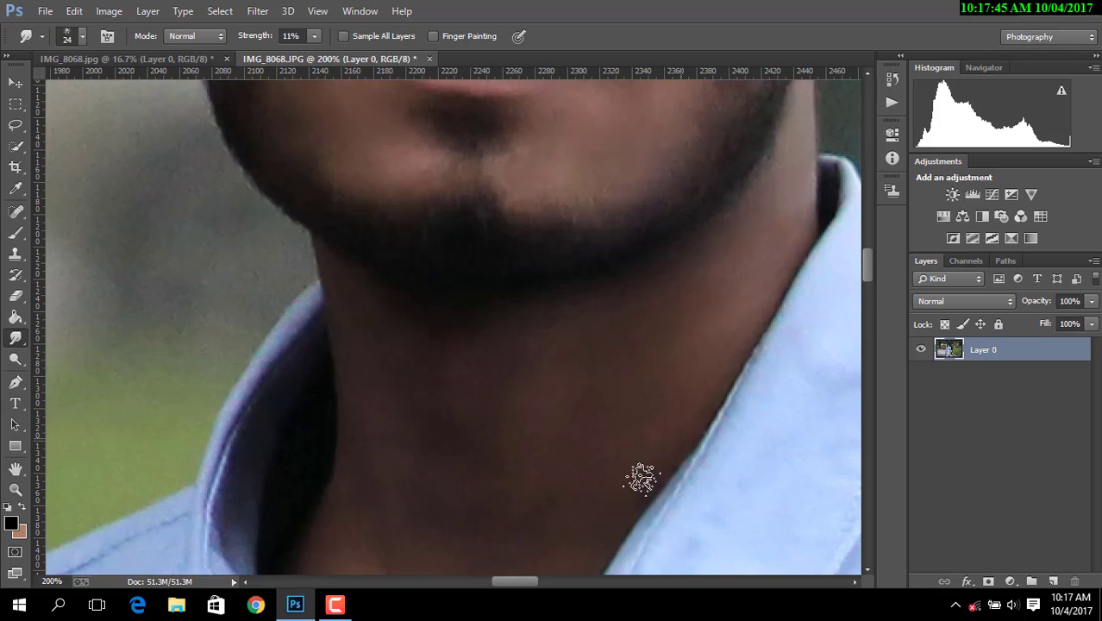
{"action": "scroll", "coordinate": [580, 437], "scroll_direction": "up", "scroll_amount": 1}
{"action": "scroll", "coordinate": [533, 506], "scroll_direction": "up", "scroll_amount": 3}
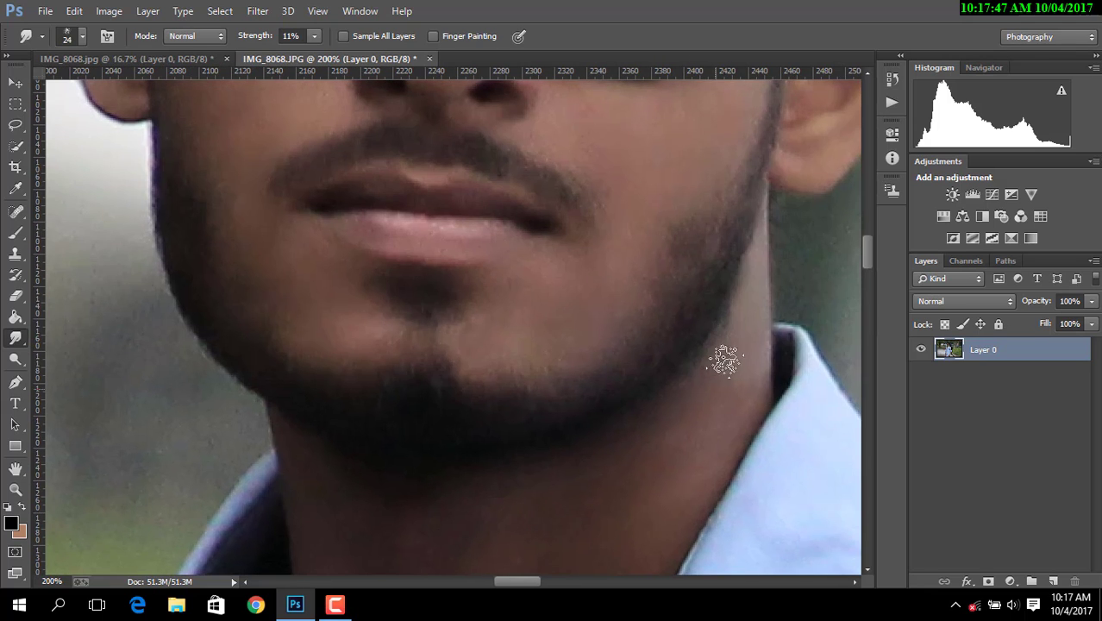
{"action": "scroll", "coordinate": [634, 366], "scroll_direction": "up", "scroll_amount": 3}
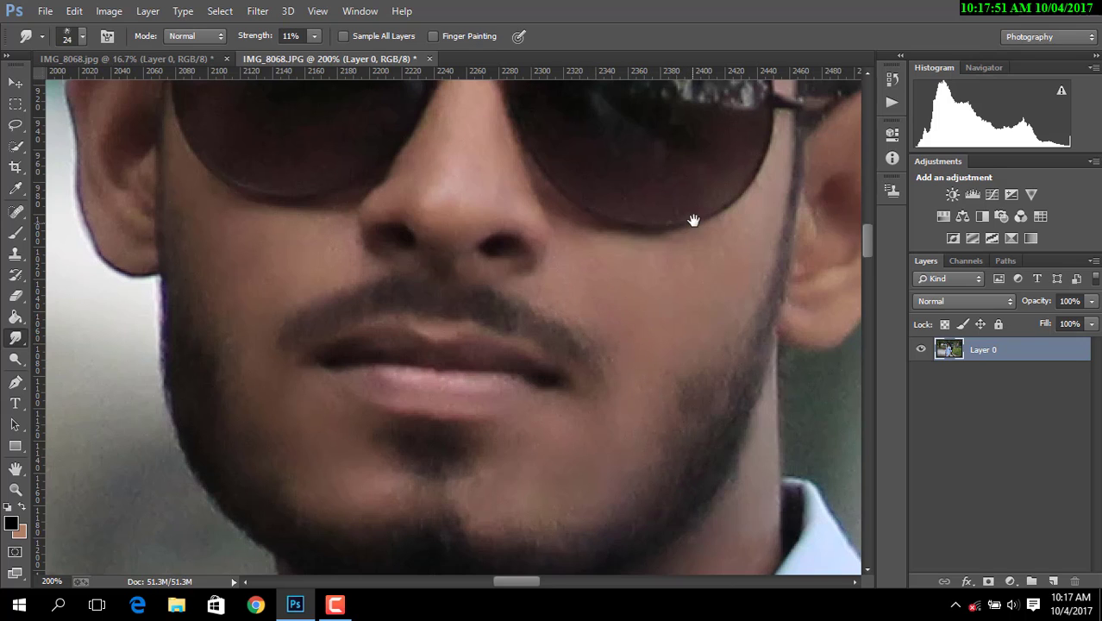
{"action": "left_click_drag", "start_coordinate": [693, 219], "coordinate": [494, 396]}
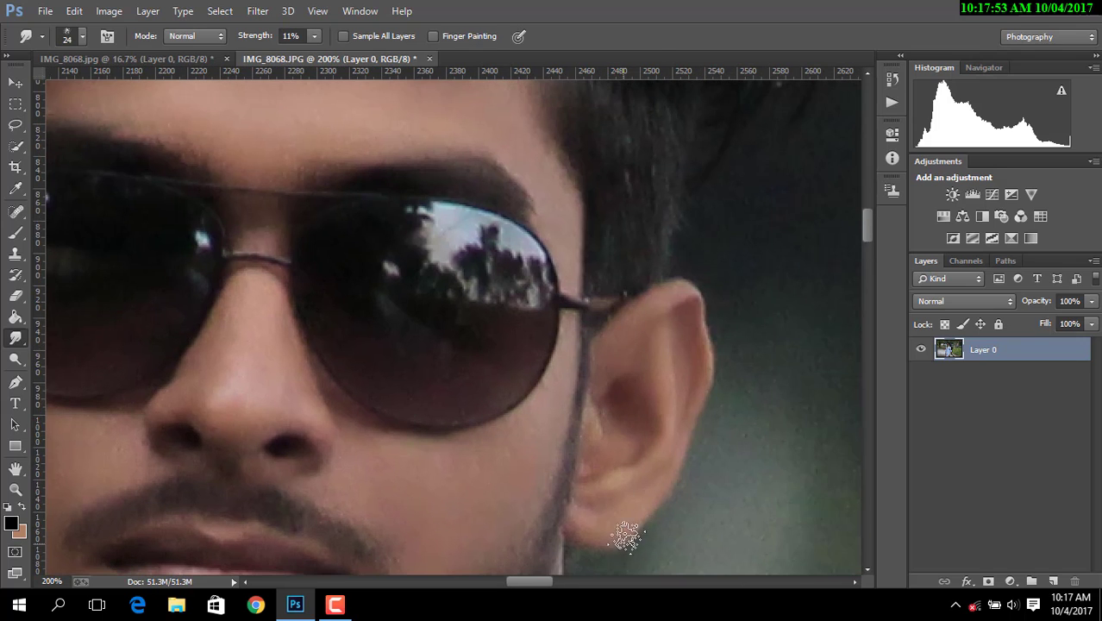
{"action": "scroll", "coordinate": [581, 483], "scroll_direction": "left", "scroll_amount": 10}
{"action": "scroll", "coordinate": [306, 422], "scroll_direction": "down", "scroll_amount": 2}
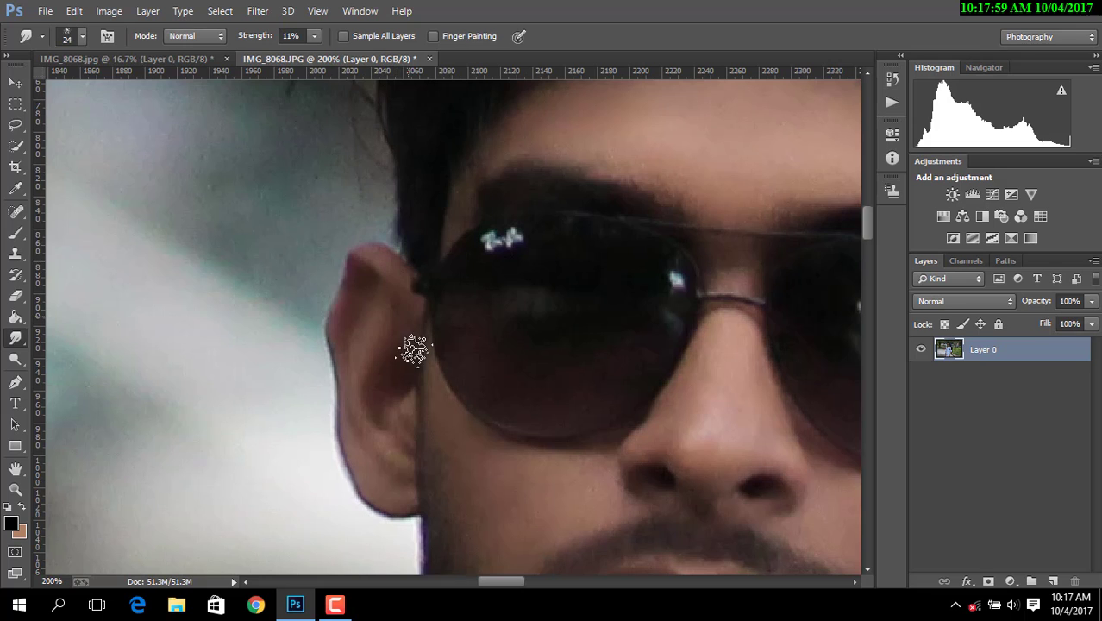
{"action": "scroll", "coordinate": [327, 407], "scroll_direction": "up", "scroll_amount": 2}
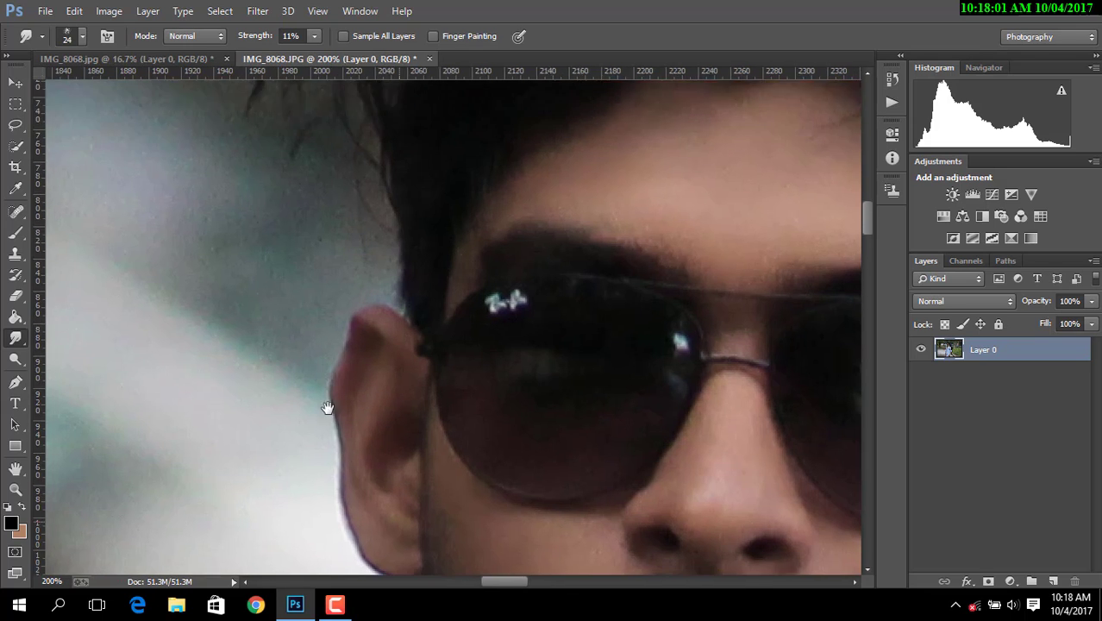
{"action": "left_click_drag", "start_coordinate": [328, 407], "coordinate": [227, 287]}
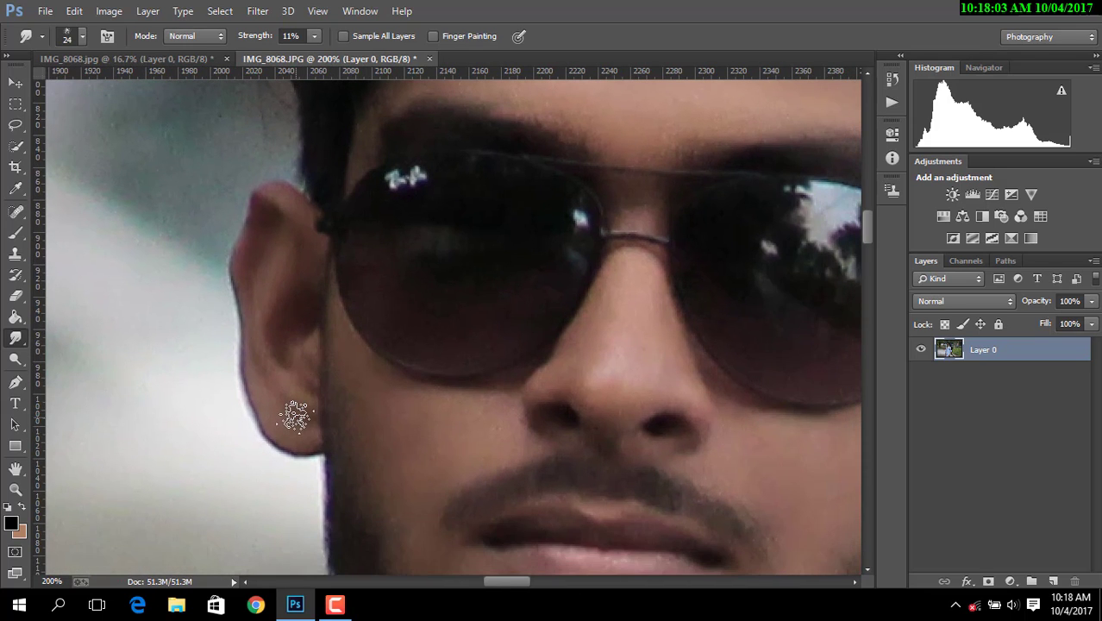
Zoom out to 16.67% to view the whole photo, then settle at 25%
{"action": "key", "text": "ctrl+minus"}
{"action": "key", "text": "ctrl+minus"}
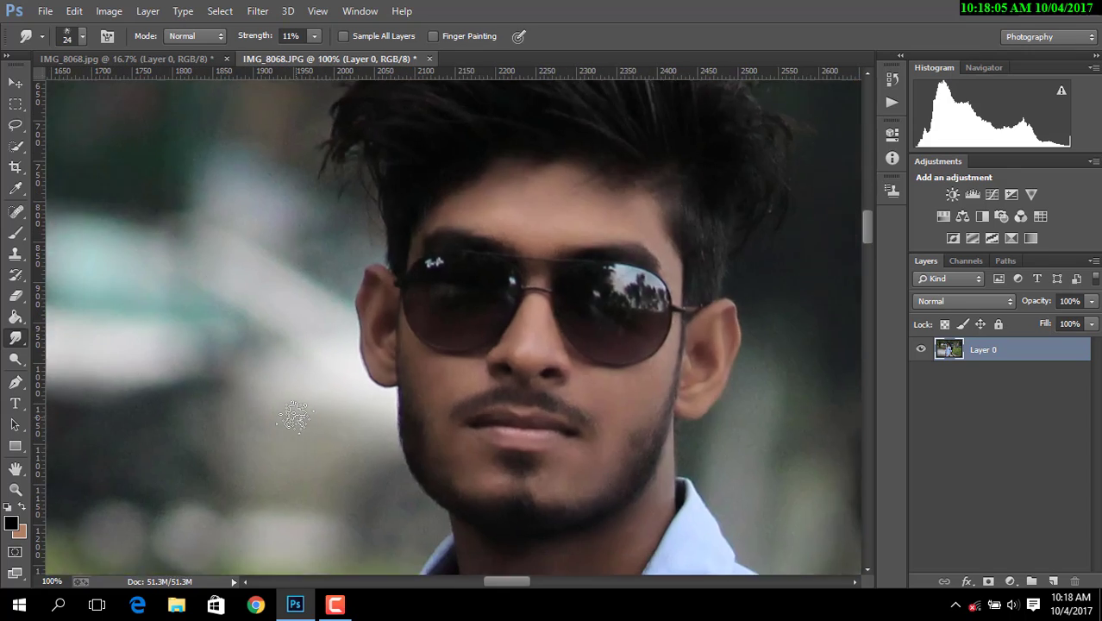
{"action": "key", "text": "ctrl+minus"}
{"action": "key", "text": "ctrl+minus"}
{"action": "key", "text": "ctrl+minus"}
{"action": "key", "text": "ctrl+minus"}
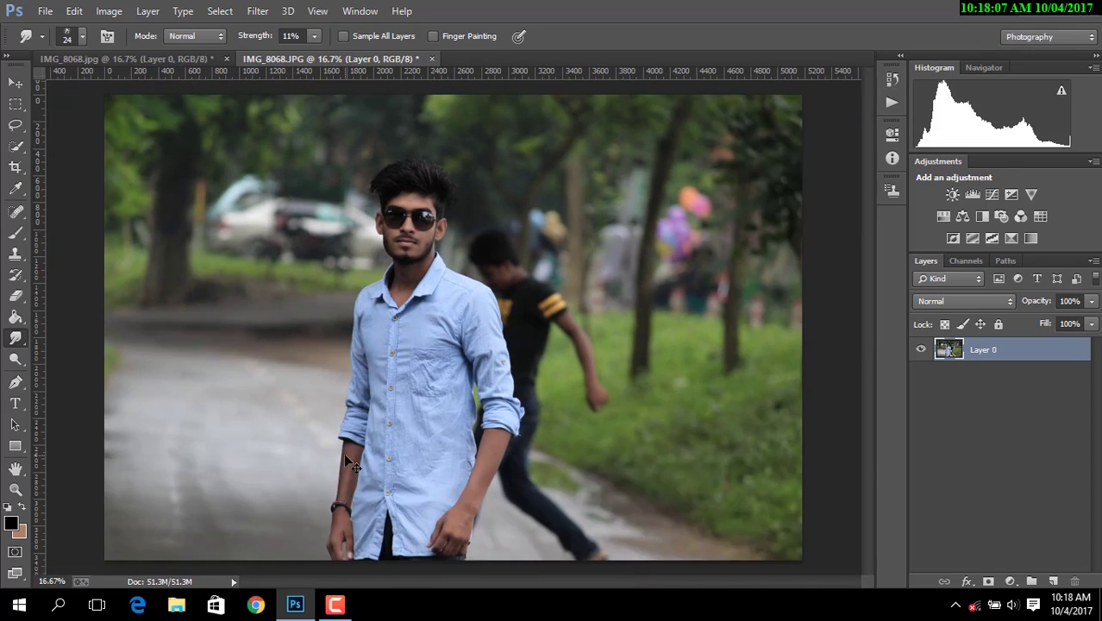
{"action": "key", "text": "ctrl+plus"}
{"action": "key", "text": "ctrl+minus"}
{"action": "key", "text": "ctrl+minus"}
{"action": "key", "text": "ctrl+plus"}
{"action": "key", "text": "ctrl+plus"}
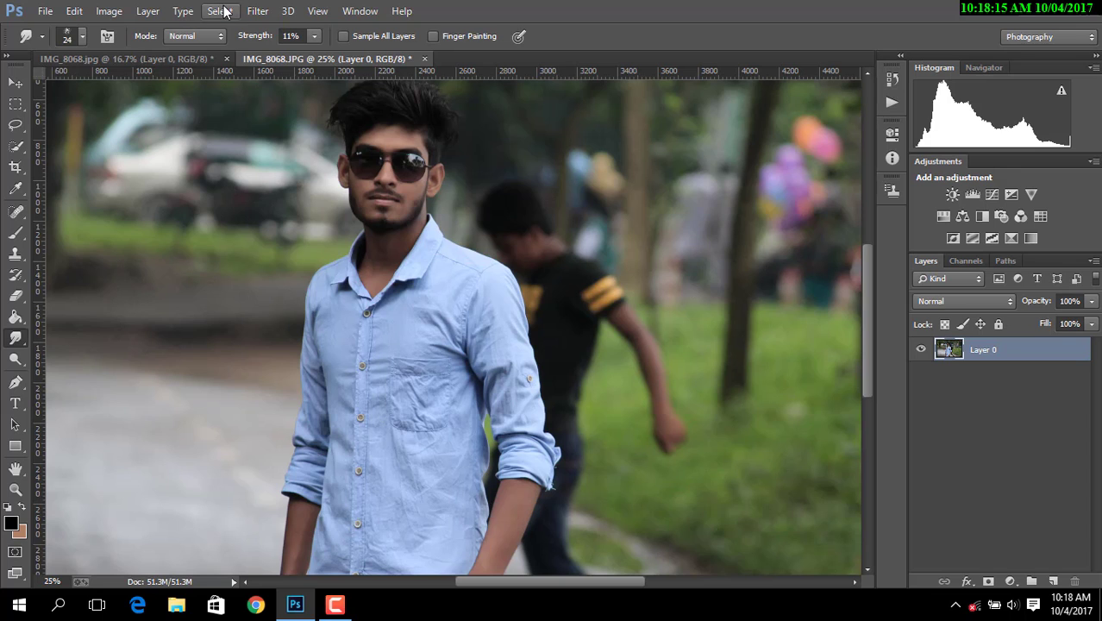
{"action": "left_click", "coordinate": [257, 10]}
{"action": "mouse_move", "coordinate": [283, 412]}
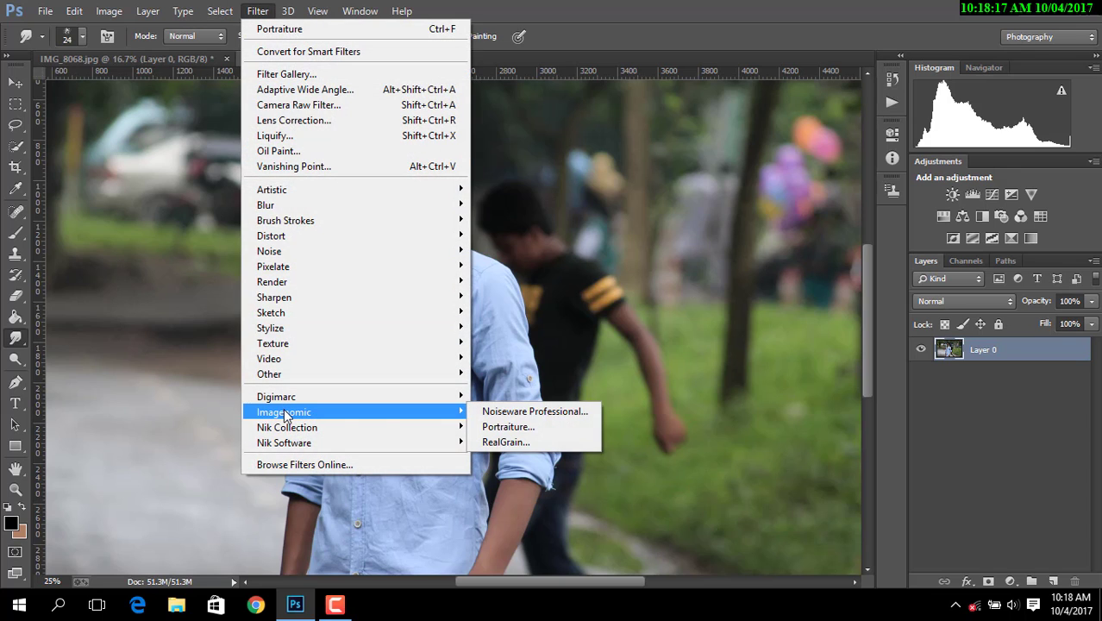
Run a second Default Portraiture pass after inspecting the chin, lips, sunglasses and nose
{"action": "left_click", "coordinate": [495, 424]}
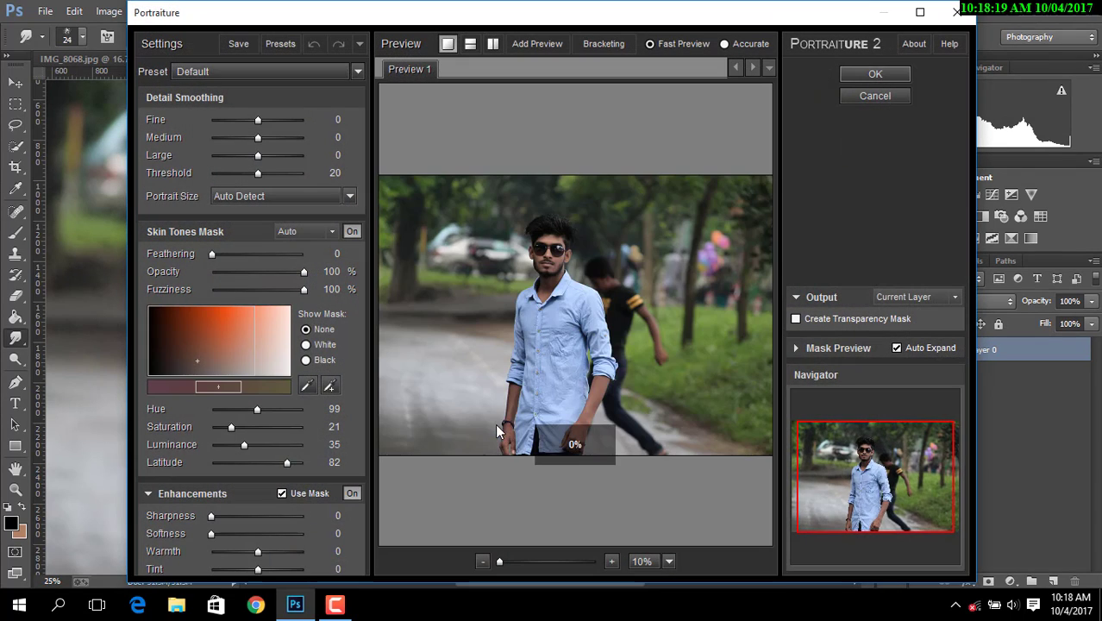
{"action": "scroll", "coordinate": [541, 325], "scroll_direction": "up", "scroll_amount": 2}
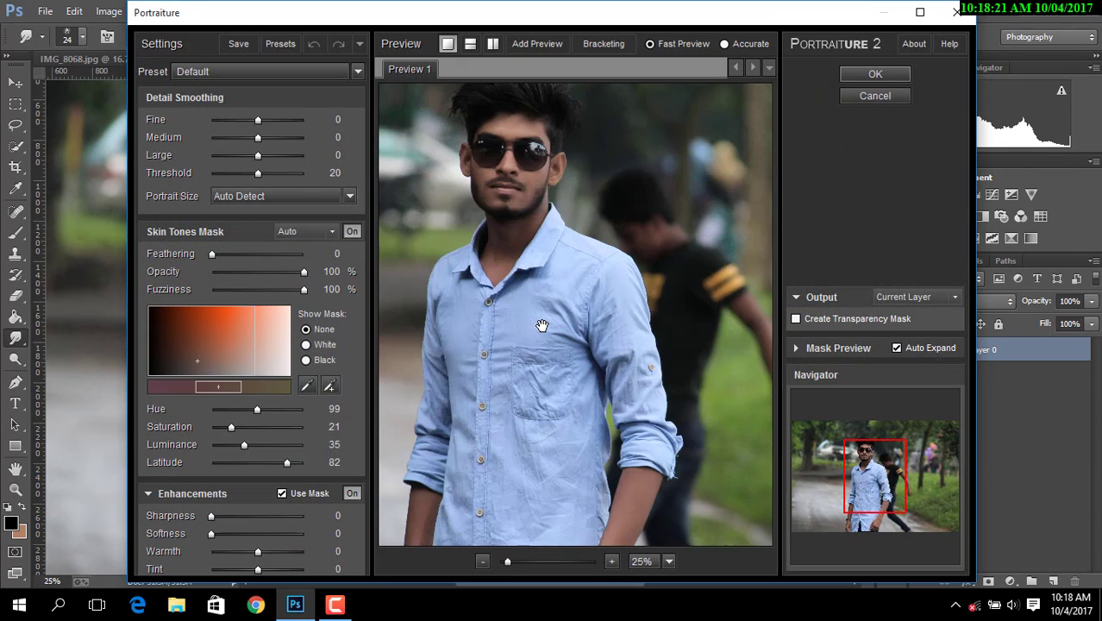
{"action": "scroll", "coordinate": [546, 323], "scroll_direction": "up", "scroll_amount": 1}
{"action": "scroll", "coordinate": [530, 292], "scroll_direction": "up", "scroll_amount": 1}
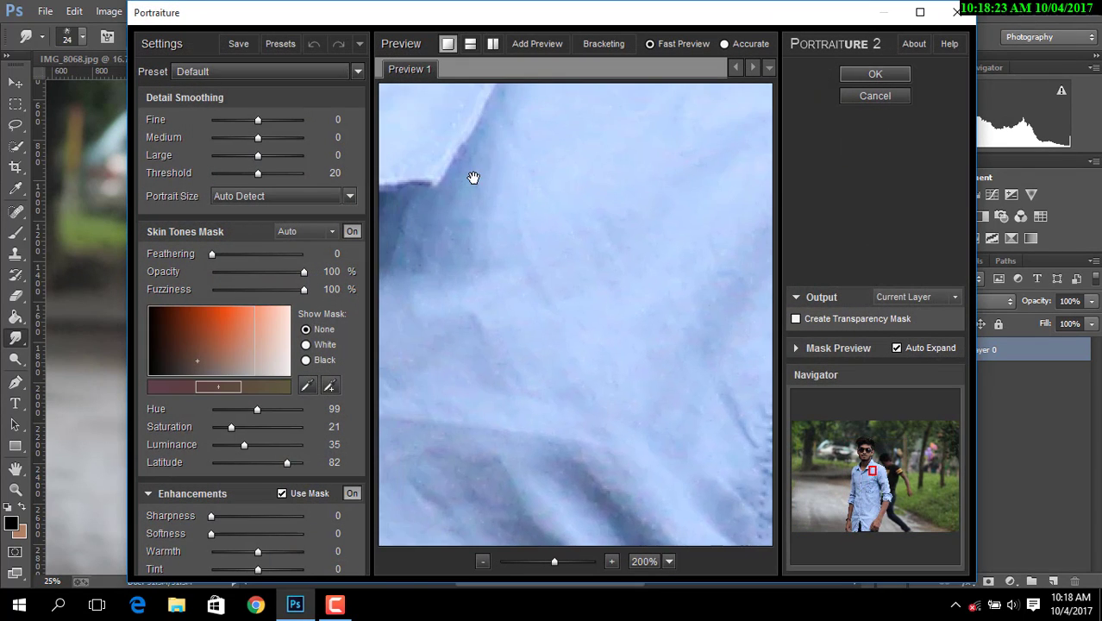
{"action": "left_click_drag", "start_coordinate": [475, 176], "coordinate": [660, 428]}
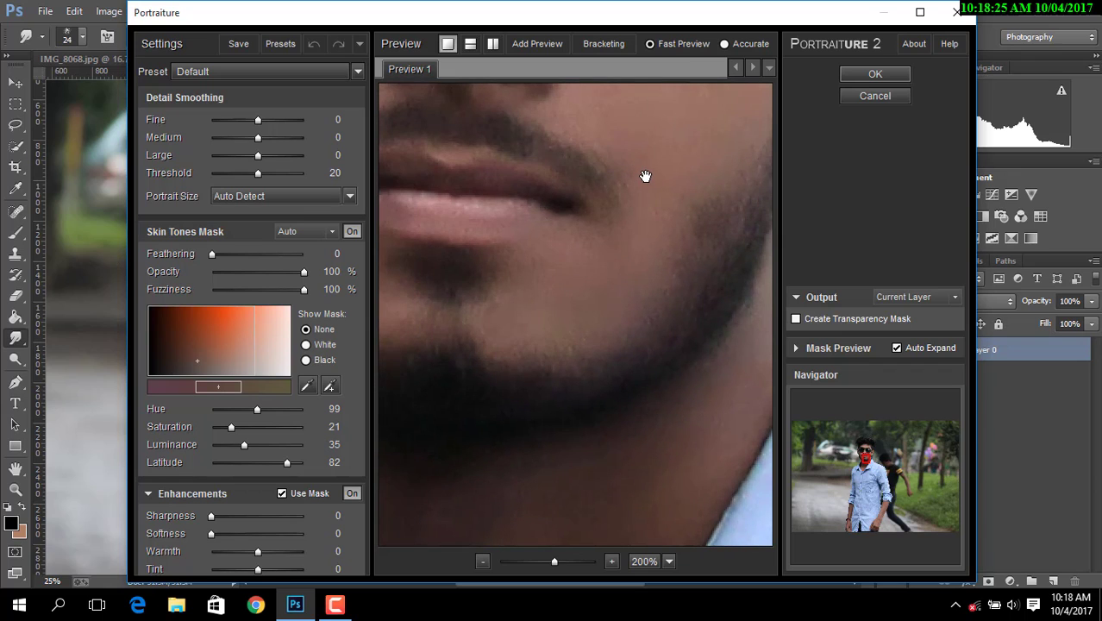
{"action": "left_click_drag", "start_coordinate": [501, 189], "coordinate": [688, 480]}
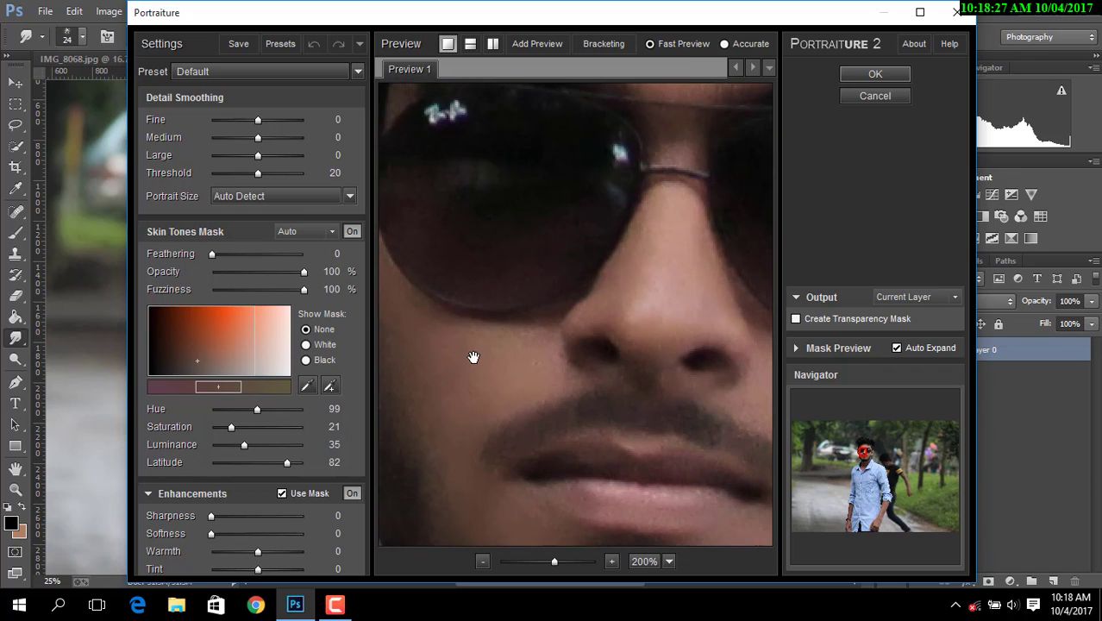
{"action": "left_click", "coordinate": [874, 74]}
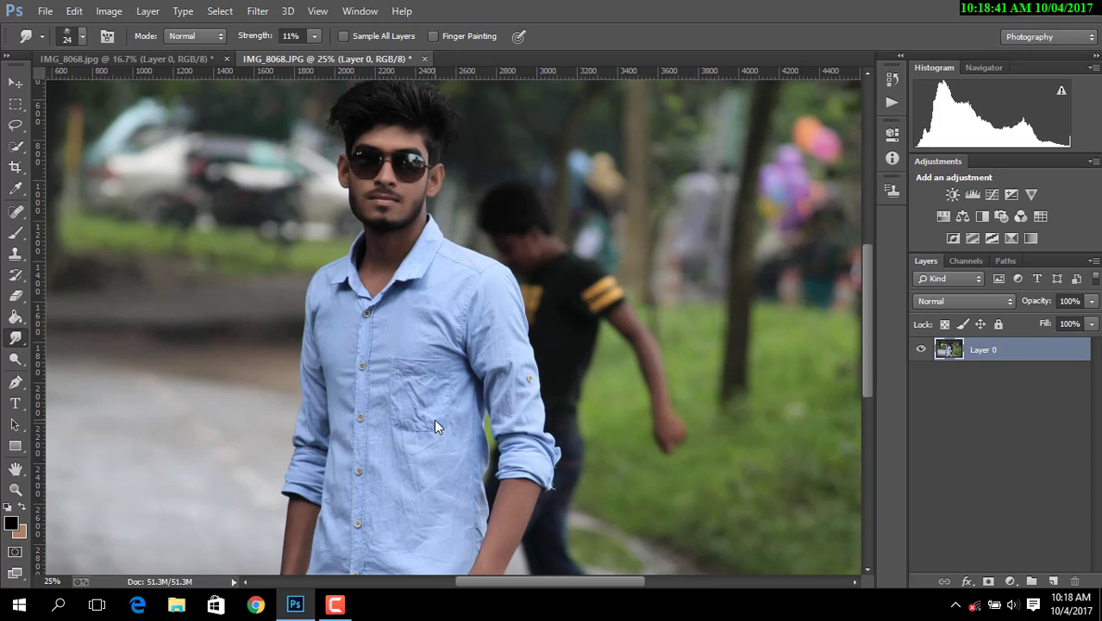
In Camera Raw Basic, set Temperature +3, Exposure +0.15, Clarity +16, Vibrance and Saturation +8
{"action": "left_click", "coordinate": [259, 10]}
{"action": "left_click", "coordinate": [297, 103]}
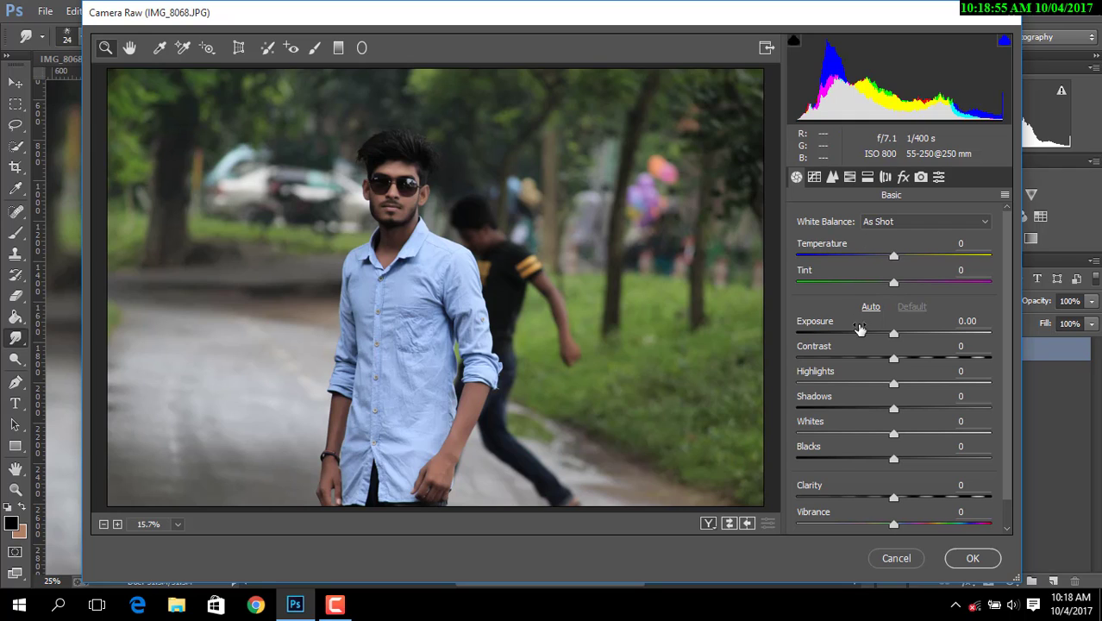
{"action": "left_click", "coordinate": [894, 256]}
{"action": "key", "text": "Up"}
{"action": "key", "text": "Up"}
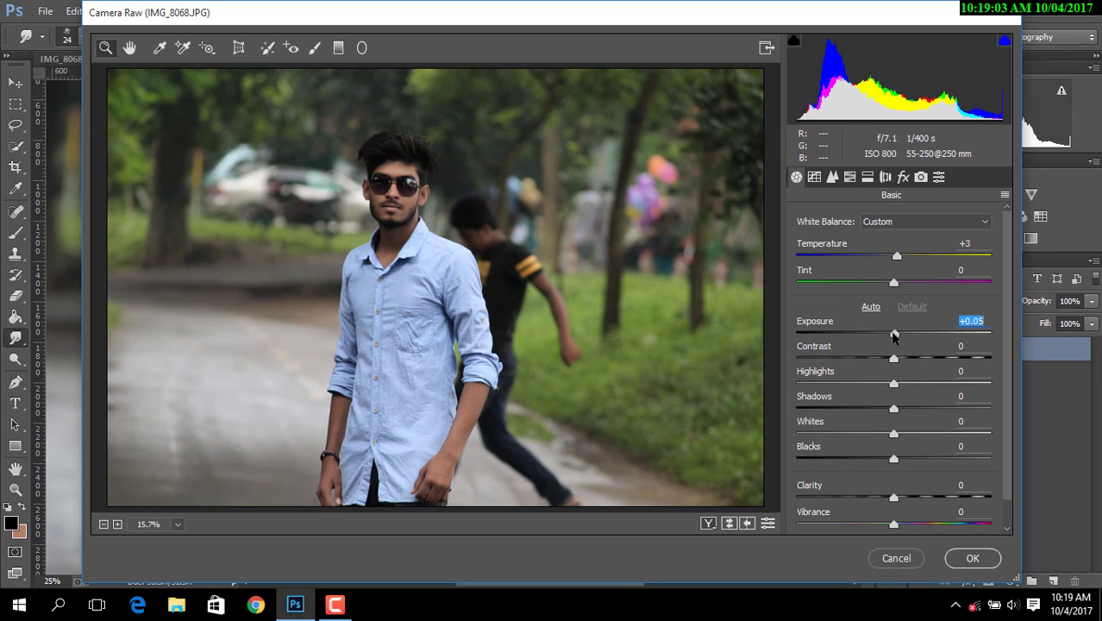
{"action": "left_click_drag", "start_coordinate": [893, 336], "coordinate": [897, 337]}
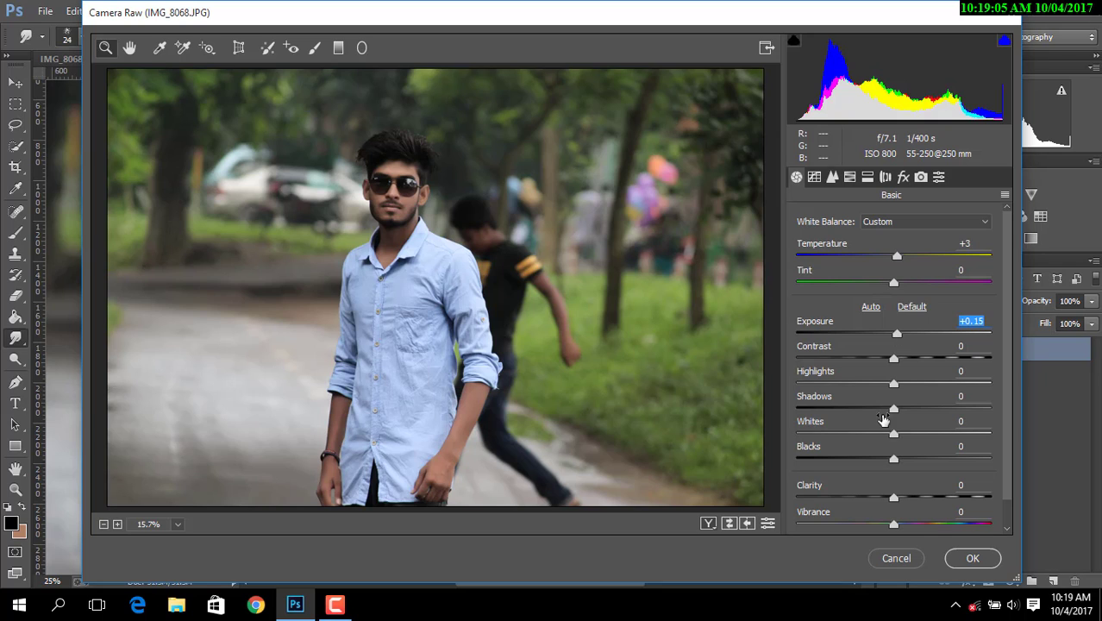
{"action": "scroll", "coordinate": [883, 419], "scroll_direction": "down", "scroll_amount": 1}
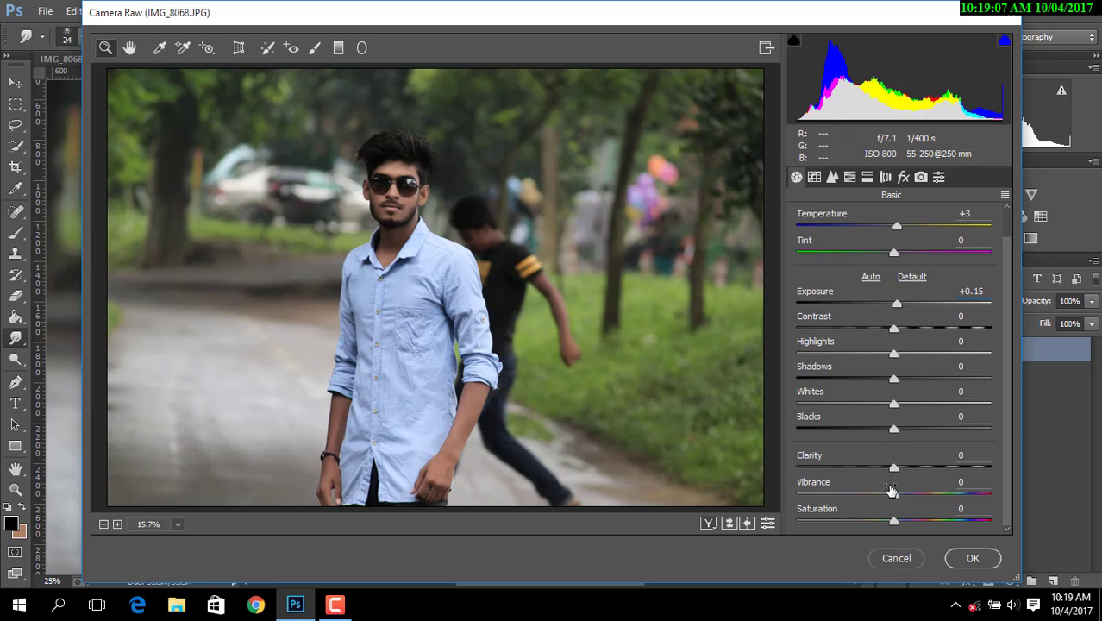
{"action": "left_click_drag", "start_coordinate": [895, 470], "coordinate": [911, 470]}
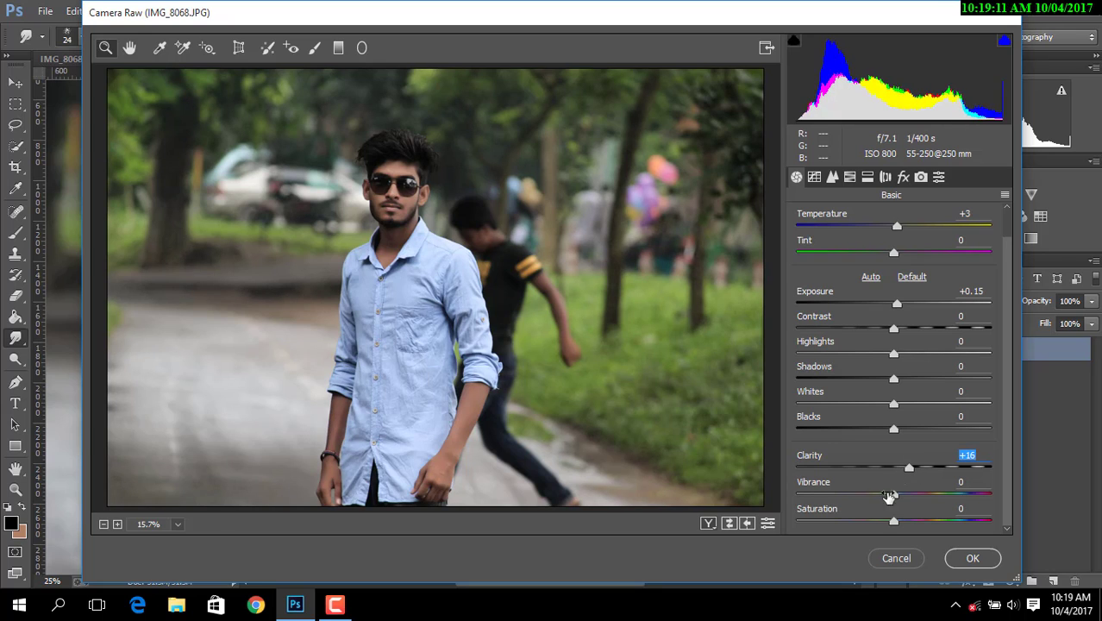
{"action": "mouse_move", "coordinate": [907, 500]}
{"action": "left_mouse_down"}
{"action": "mouse_move", "coordinate": [911, 520]}
{"action": "mouse_move", "coordinate": [901, 524]}
{"action": "left_mouse_up"}
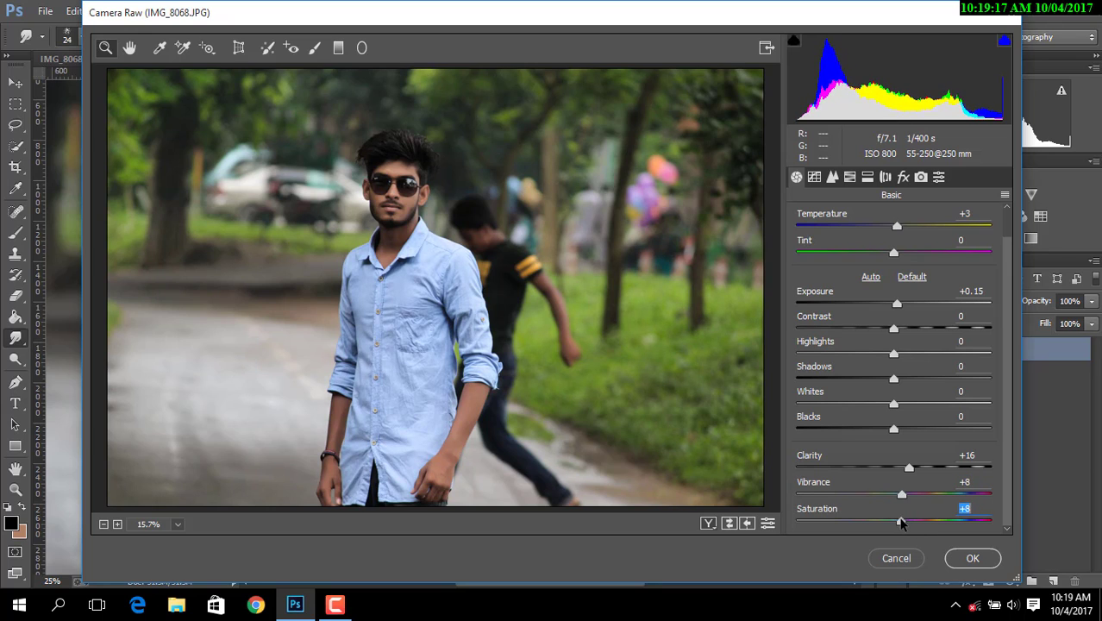
Set Luminance noise reduction to 17 and HSL Oranges luminance to +28
{"action": "left_click", "coordinate": [832, 177]}
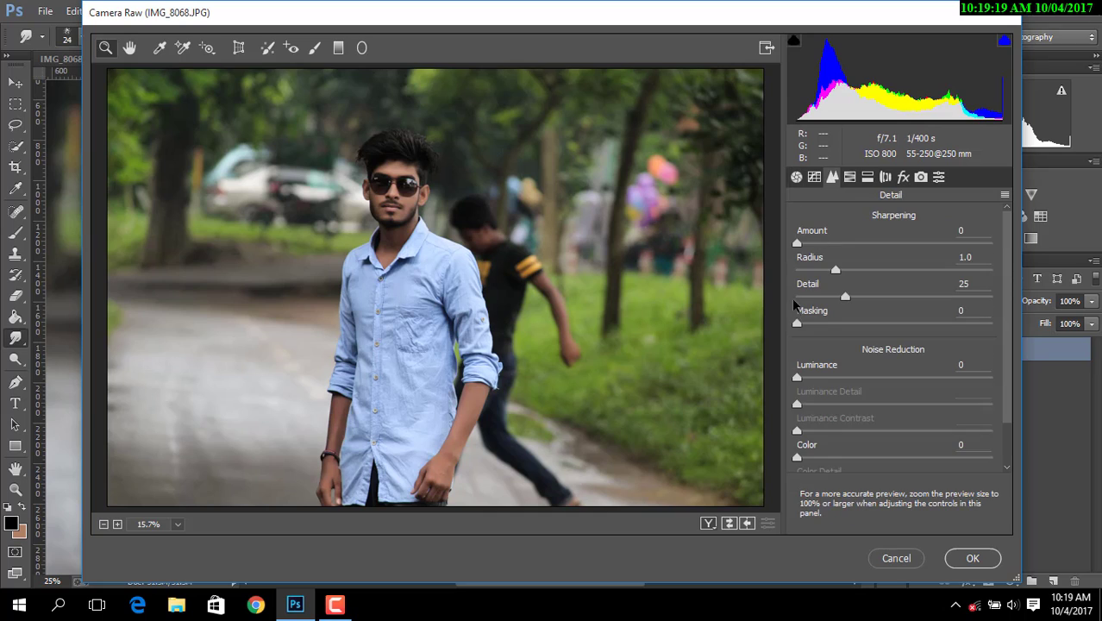
{"action": "left_click", "coordinate": [823, 378]}
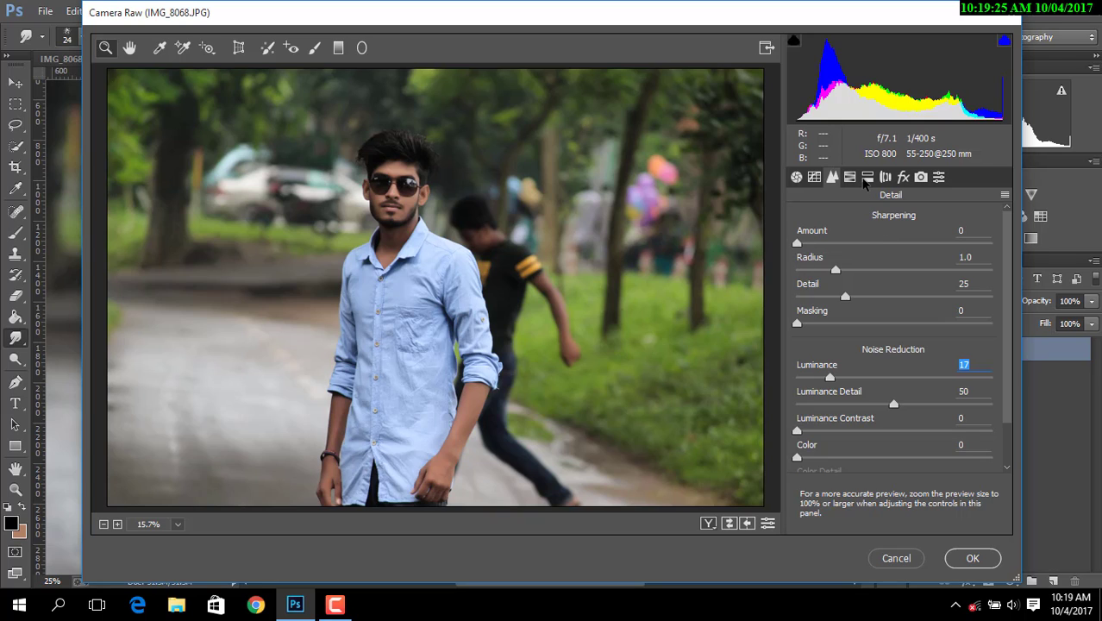
{"action": "left_click", "coordinate": [852, 177]}
{"action": "left_click", "coordinate": [897, 240]}
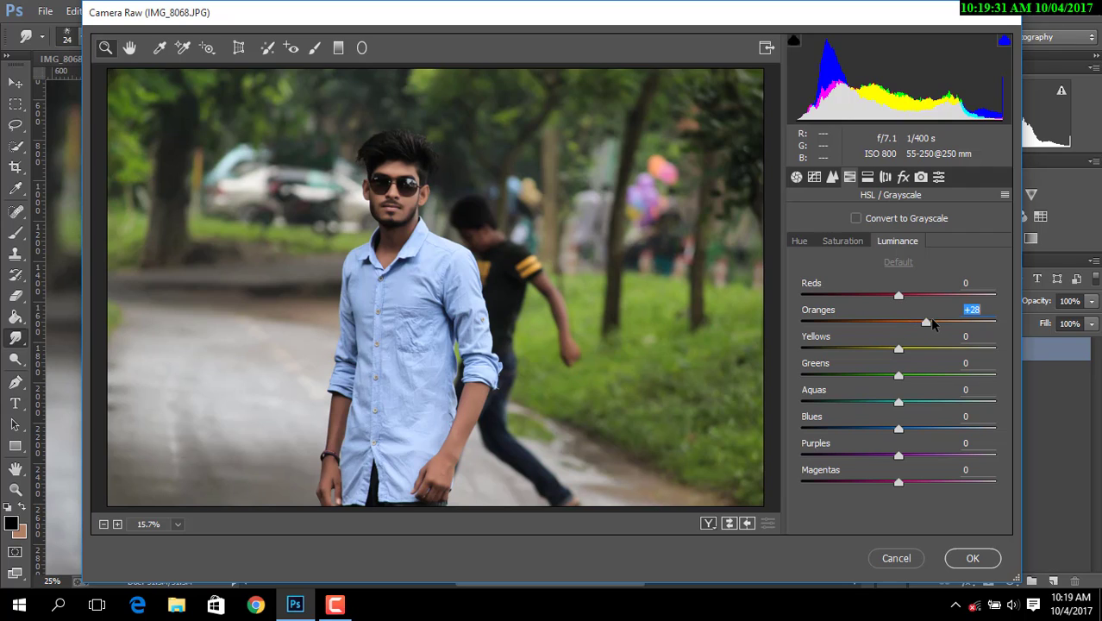
Apply Camera Raw with Oranges luminance +39, Oranges saturation -13, Blues saturation +78, Aquas hue +29
{"action": "left_click_drag", "start_coordinate": [931, 320], "coordinate": [935, 321]}
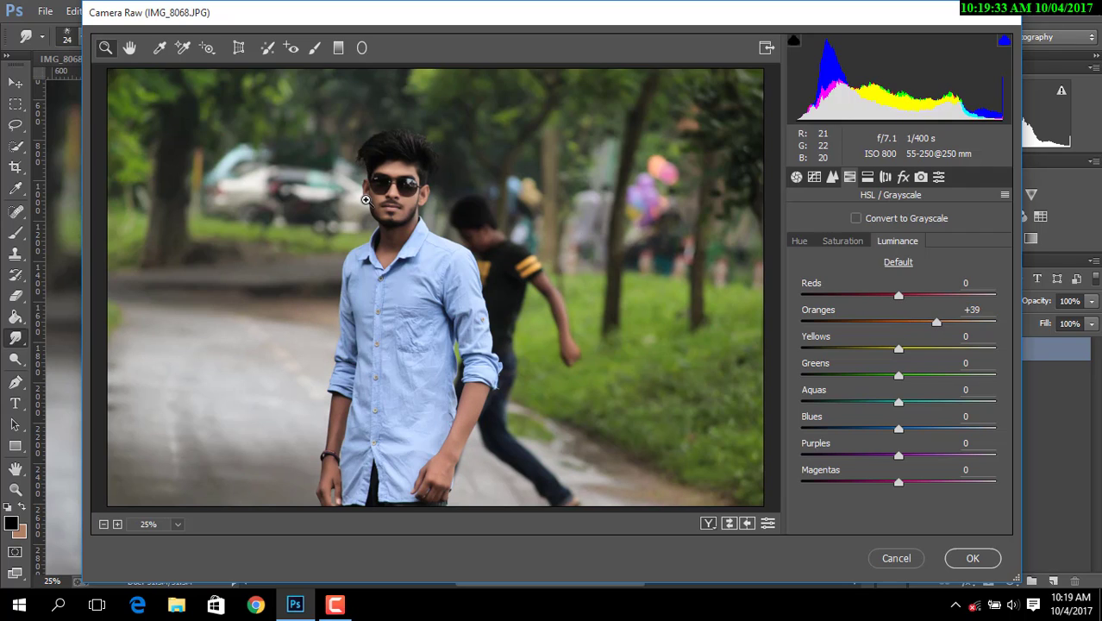
{"action": "left_click", "coordinate": [409, 229]}
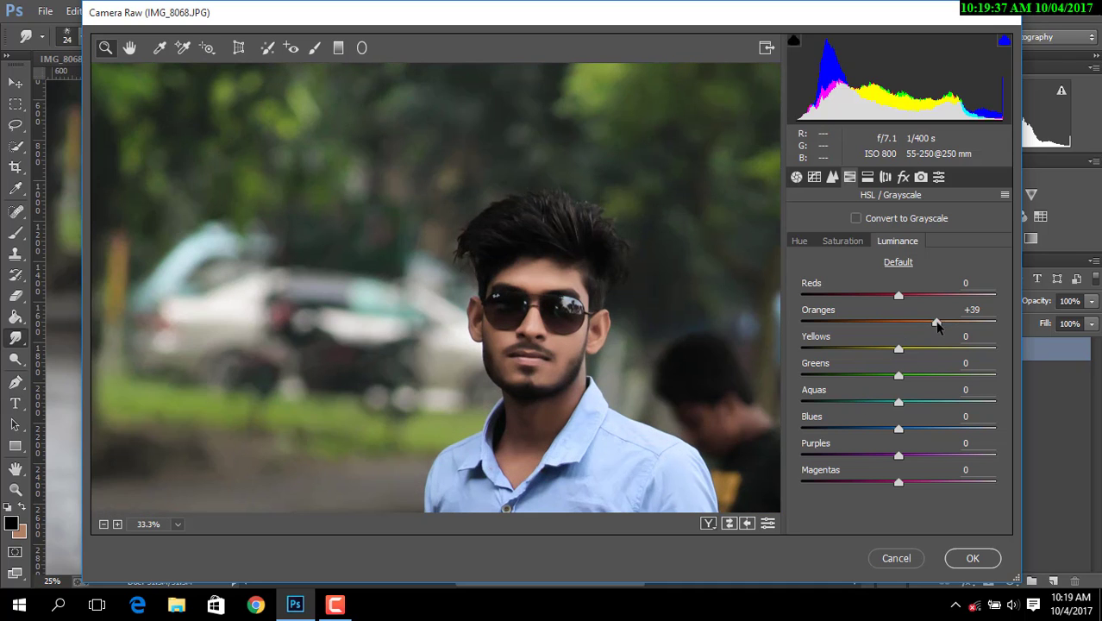
{"action": "left_click", "coordinate": [845, 241]}
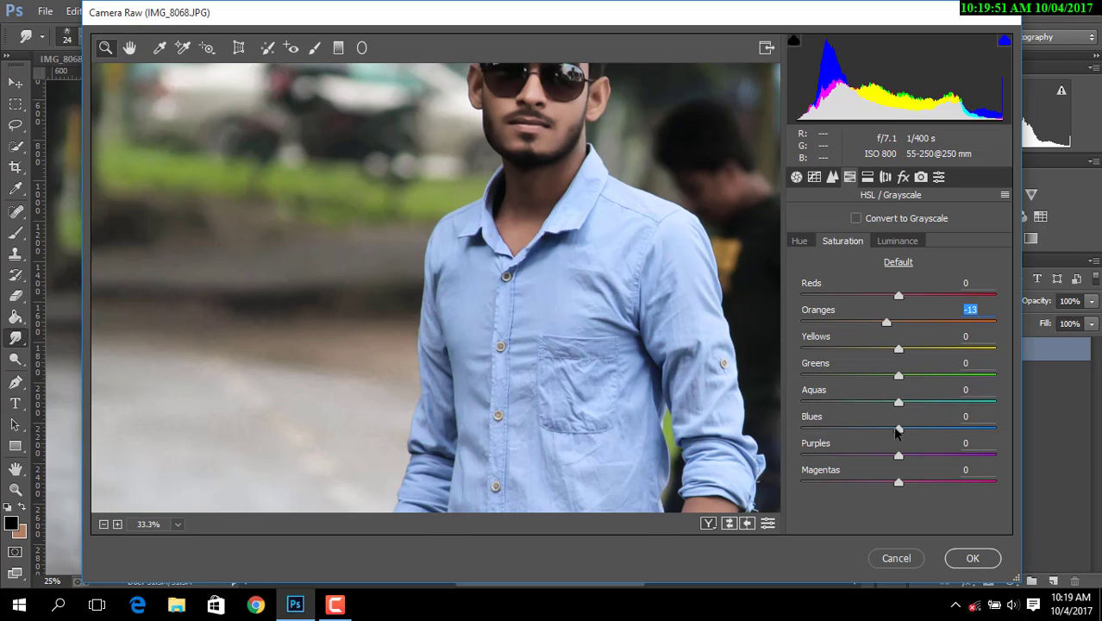
{"action": "left_click_drag", "start_coordinate": [916, 434], "coordinate": [966, 430]}
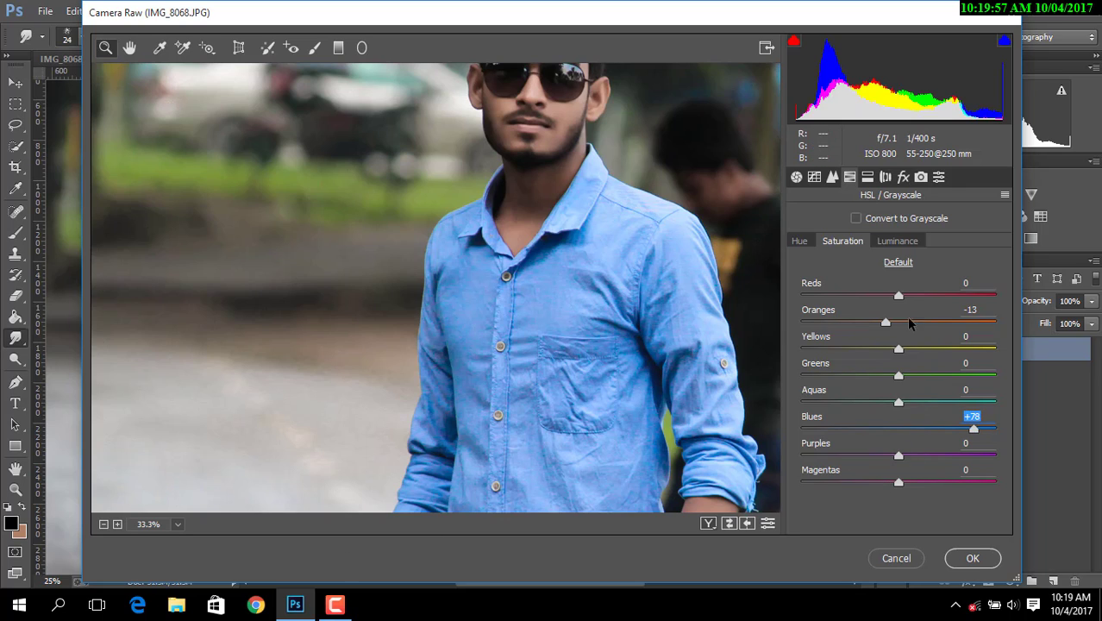
{"action": "left_click", "coordinate": [798, 241]}
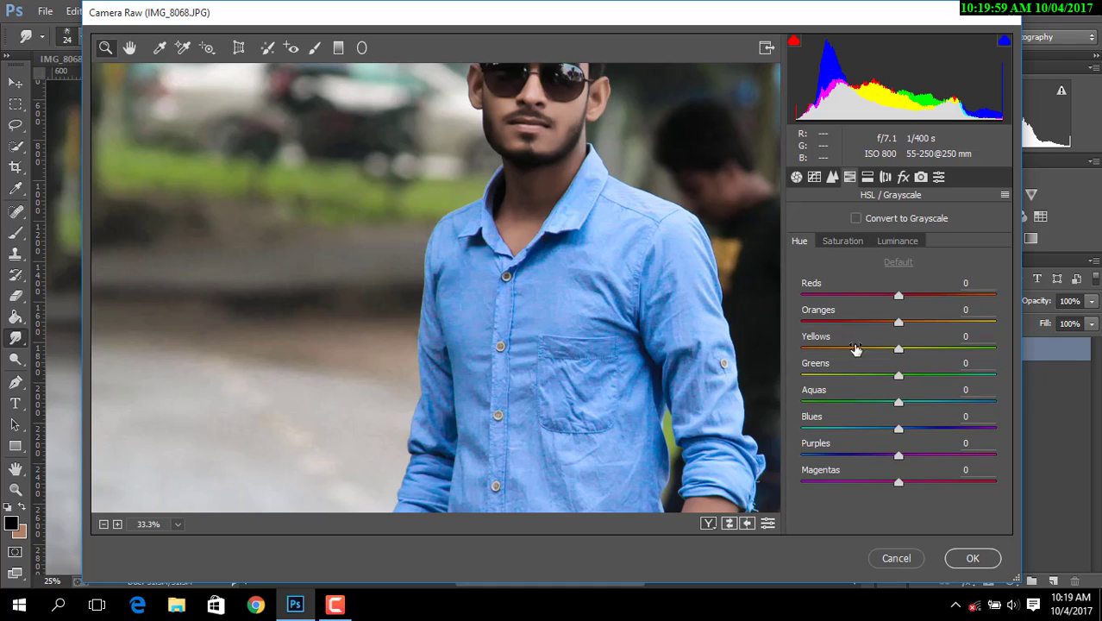
{"action": "left_click_drag", "start_coordinate": [903, 406], "coordinate": [923, 407]}
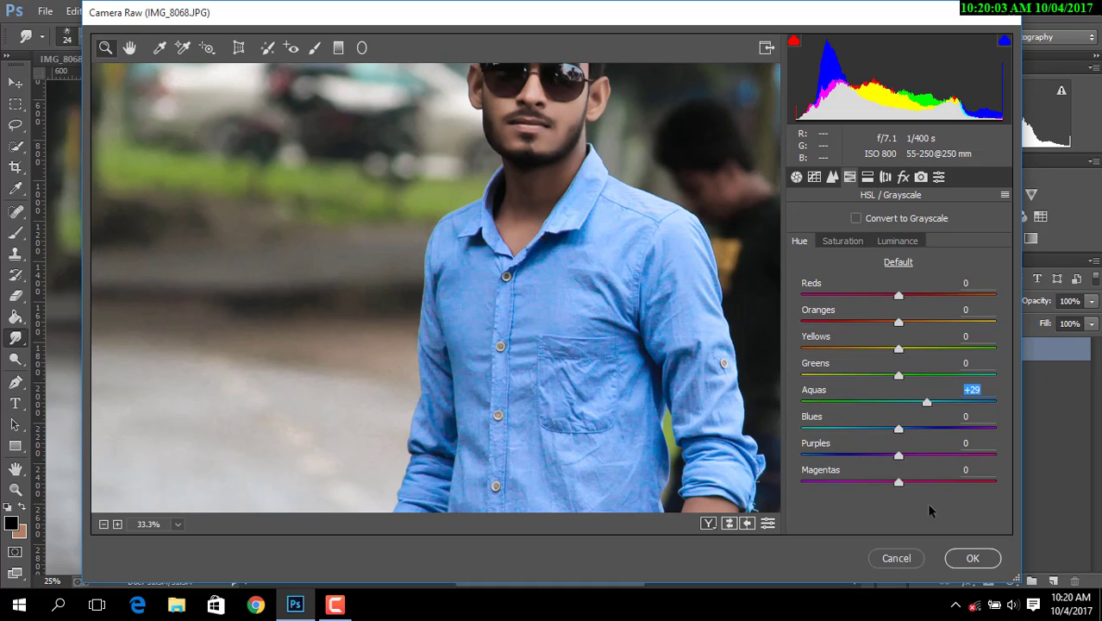
{"action": "left_click", "coordinate": [972, 558]}
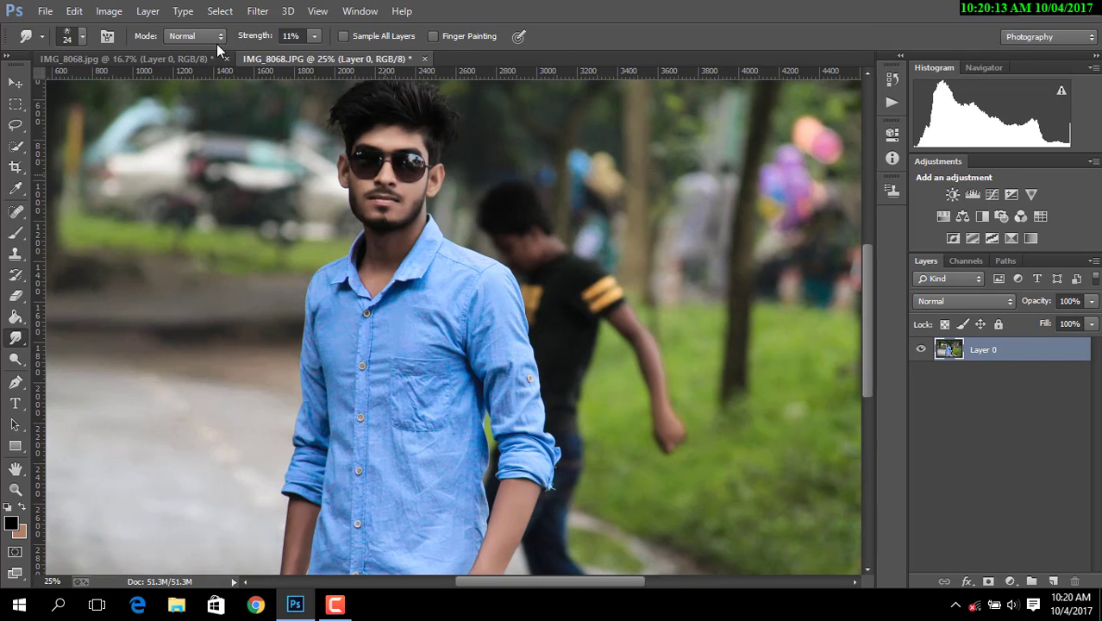
{"action": "left_click", "coordinate": [188, 55]}
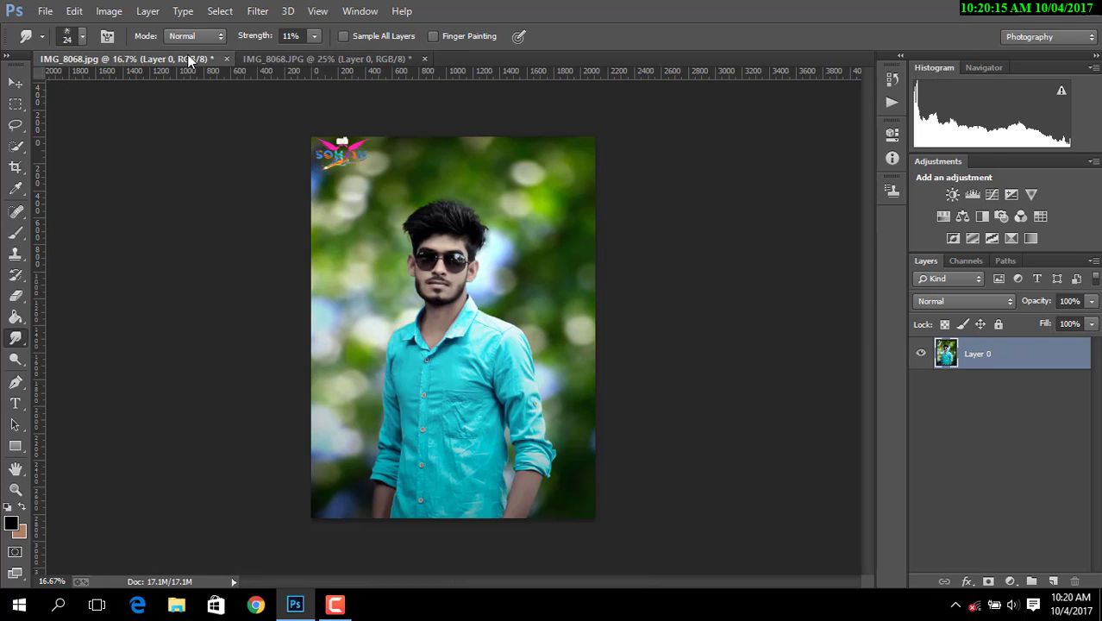
{"action": "left_click", "coordinate": [292, 64]}
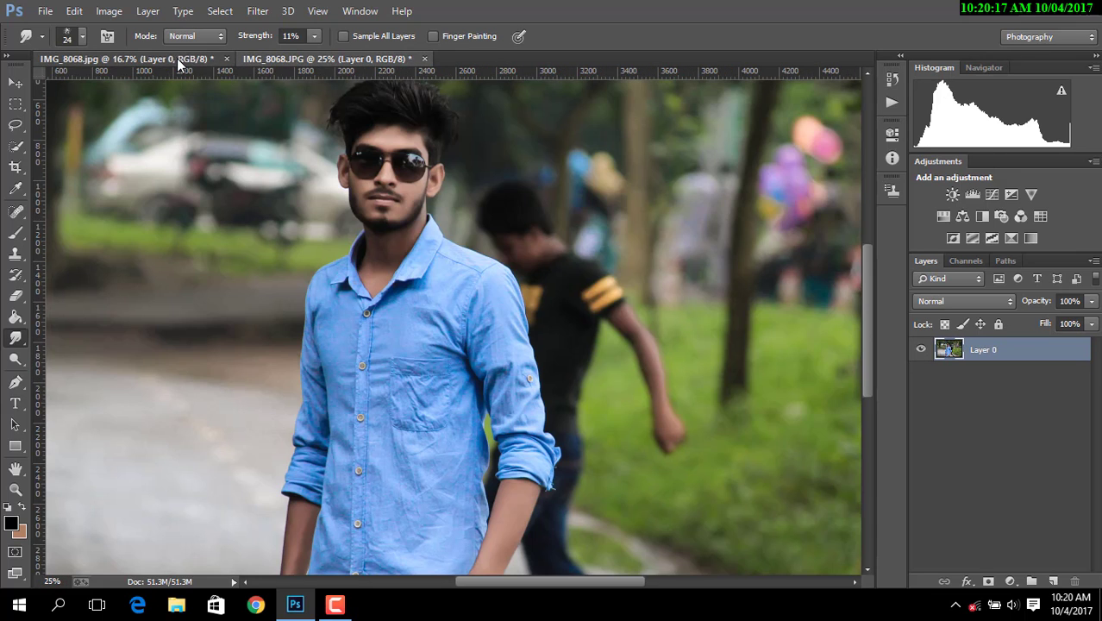
{"action": "left_click", "coordinate": [177, 58]}
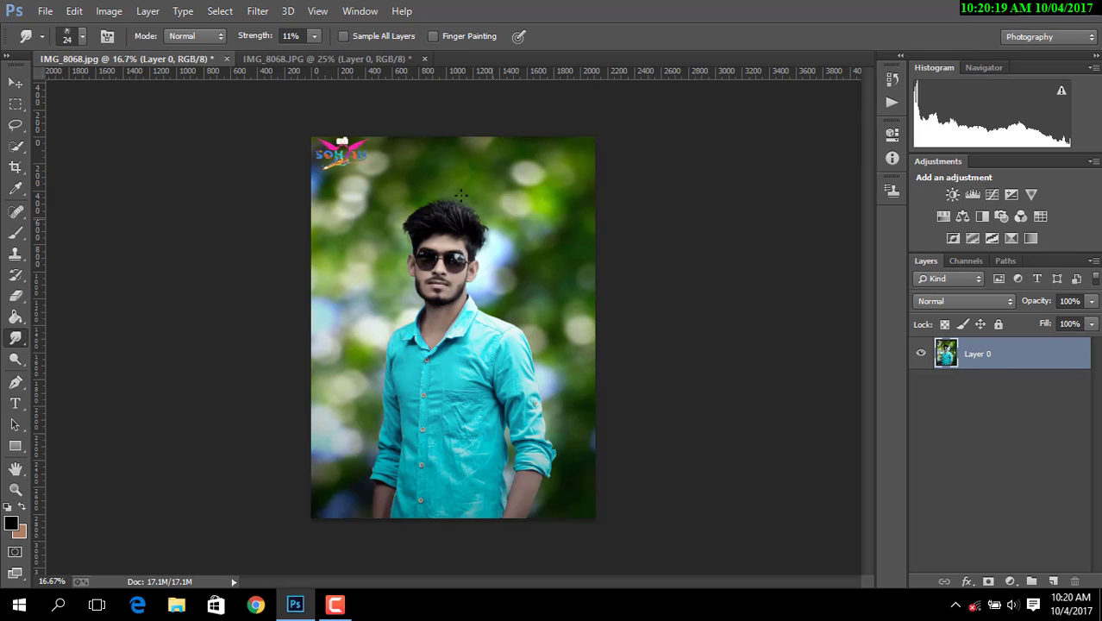
{"action": "left_click", "coordinate": [321, 60]}
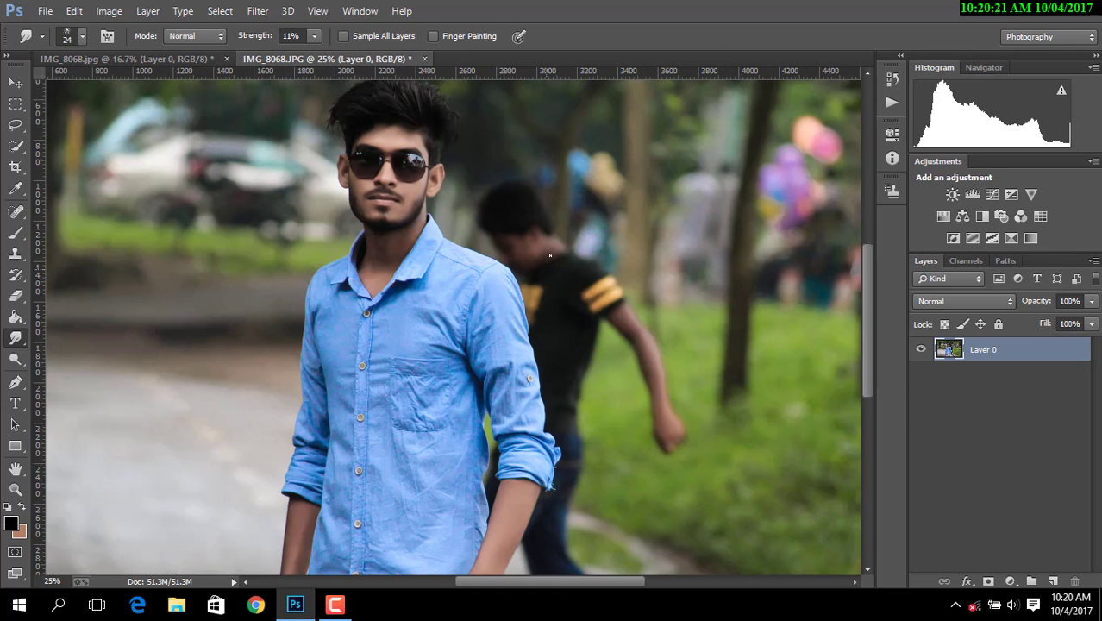
{"action": "left_click", "coordinate": [260, 10]}
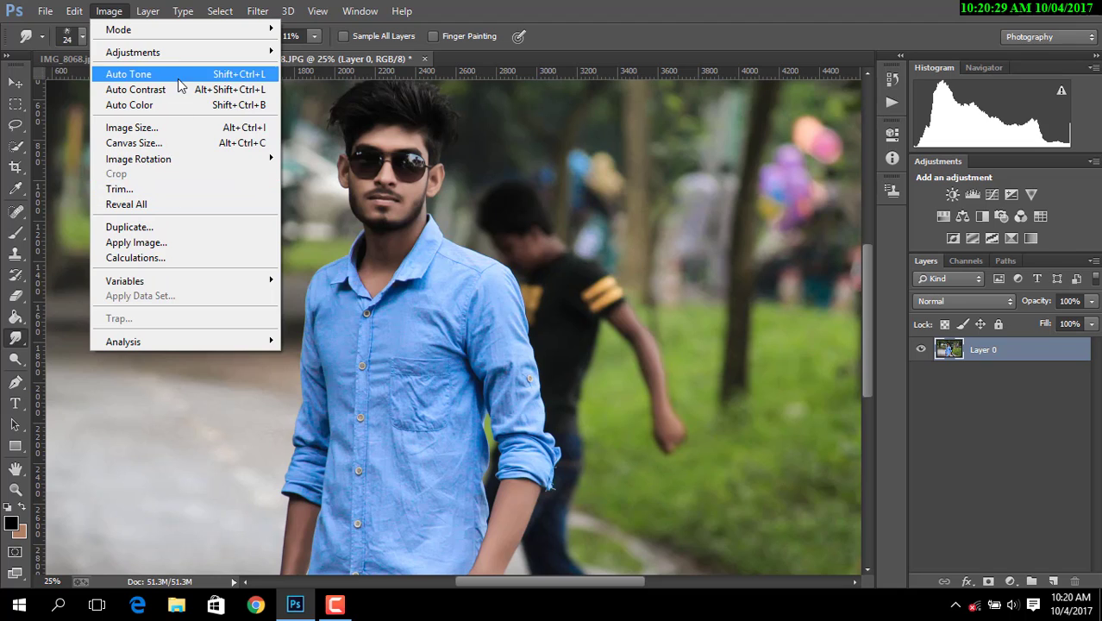
{"action": "mouse_move", "coordinate": [132, 52]}
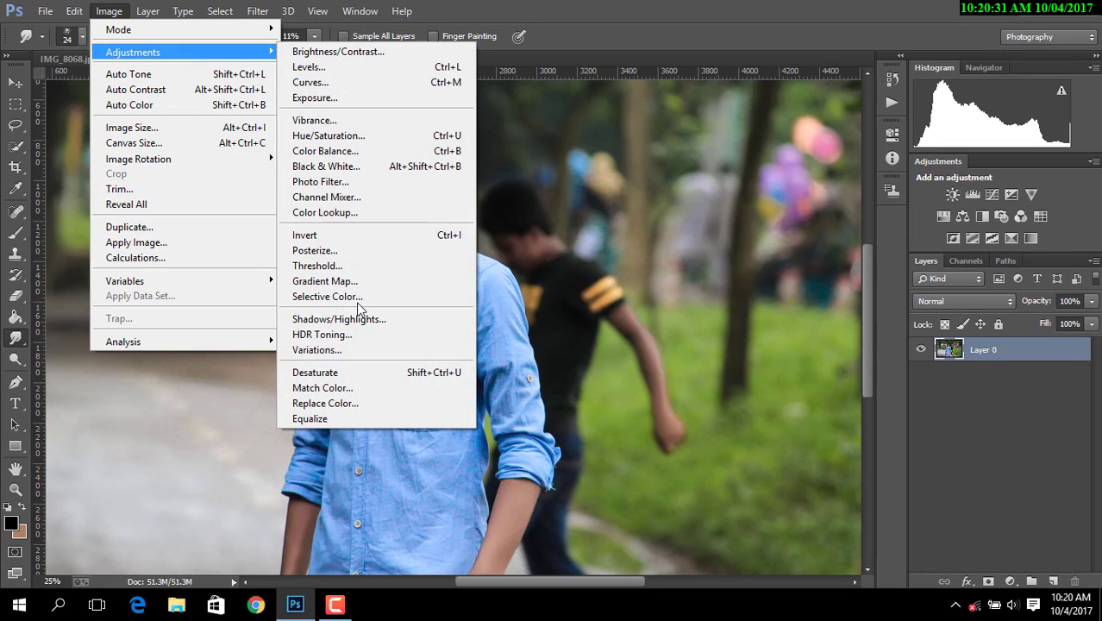
Apply a Selective Color adjustment to Reds with Black set to -49
{"action": "left_click", "coordinate": [361, 297]}
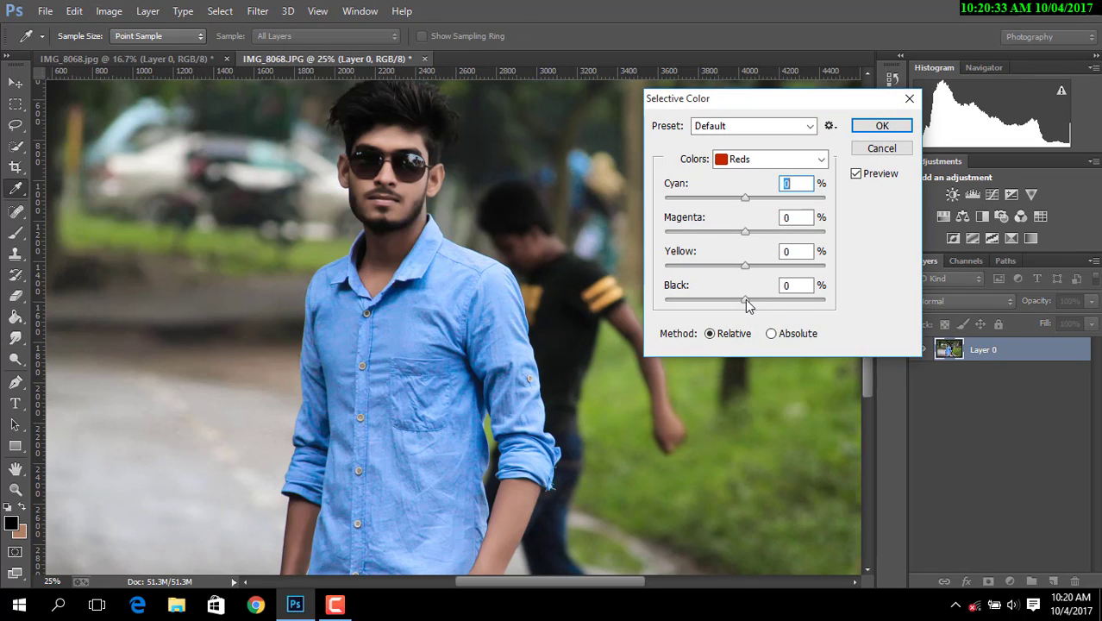
{"action": "left_click_drag", "start_coordinate": [745, 299], "coordinate": [702, 301]}
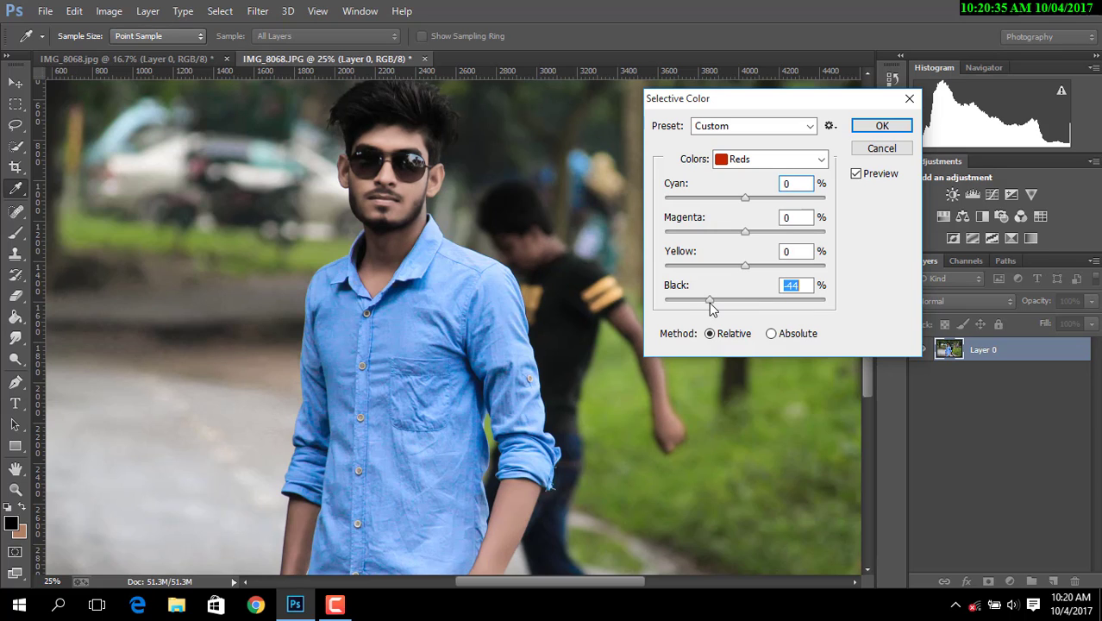
{"action": "type", "text": "-49"}
{"action": "left_click", "coordinate": [888, 126]}
{"action": "key", "text": "r"}
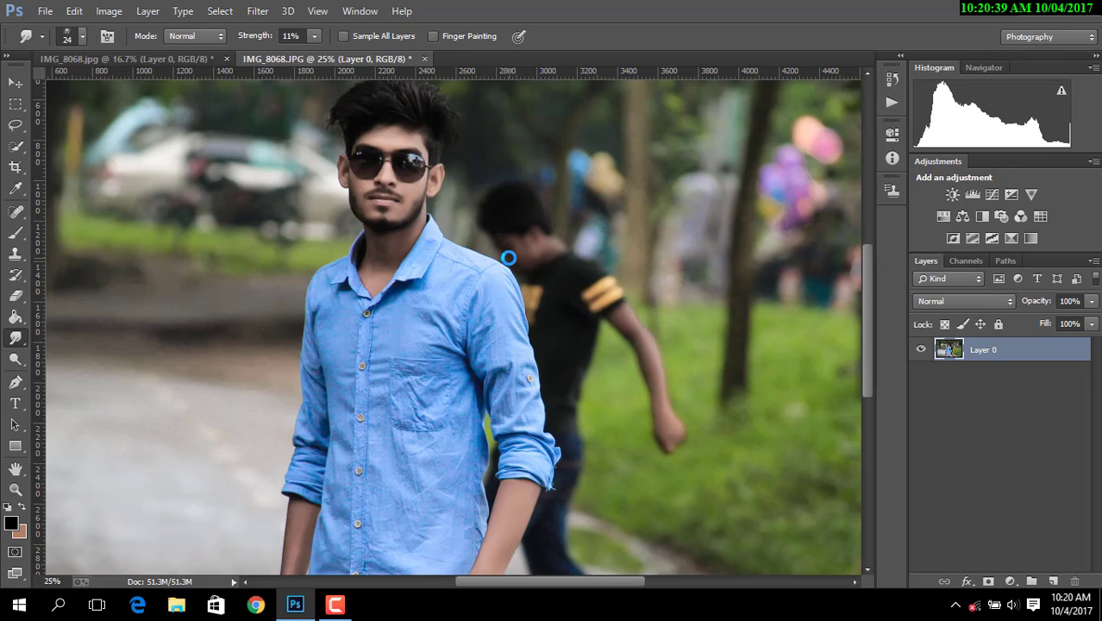
Compare against the finished portrait document, then bring up the Filter menu
{"action": "left_click", "coordinate": [173, 58]}
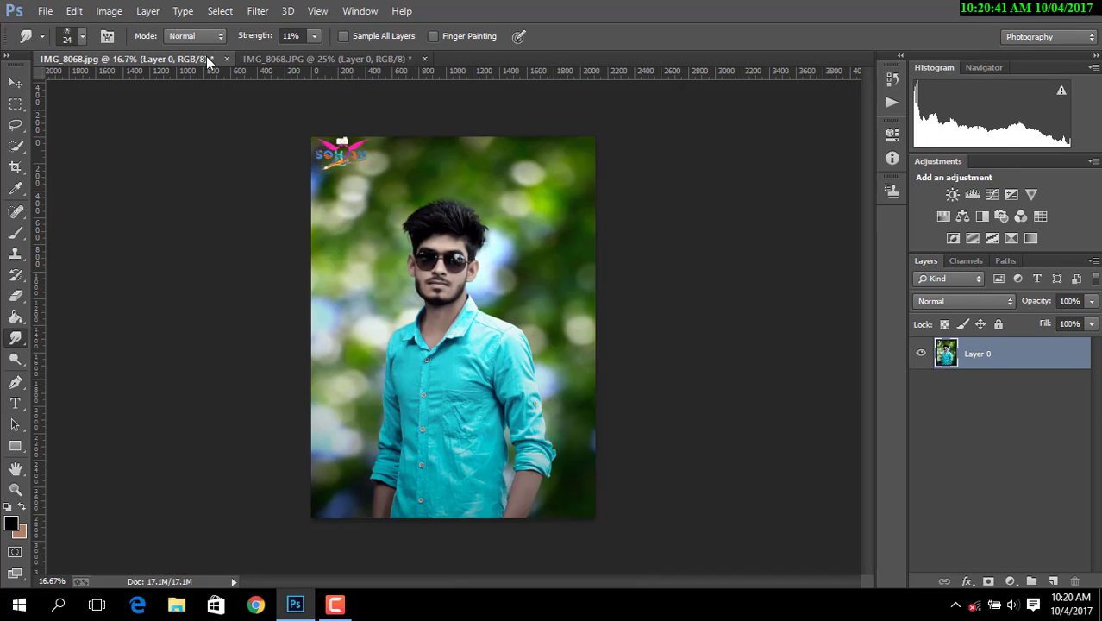
{"action": "left_click", "coordinate": [295, 59]}
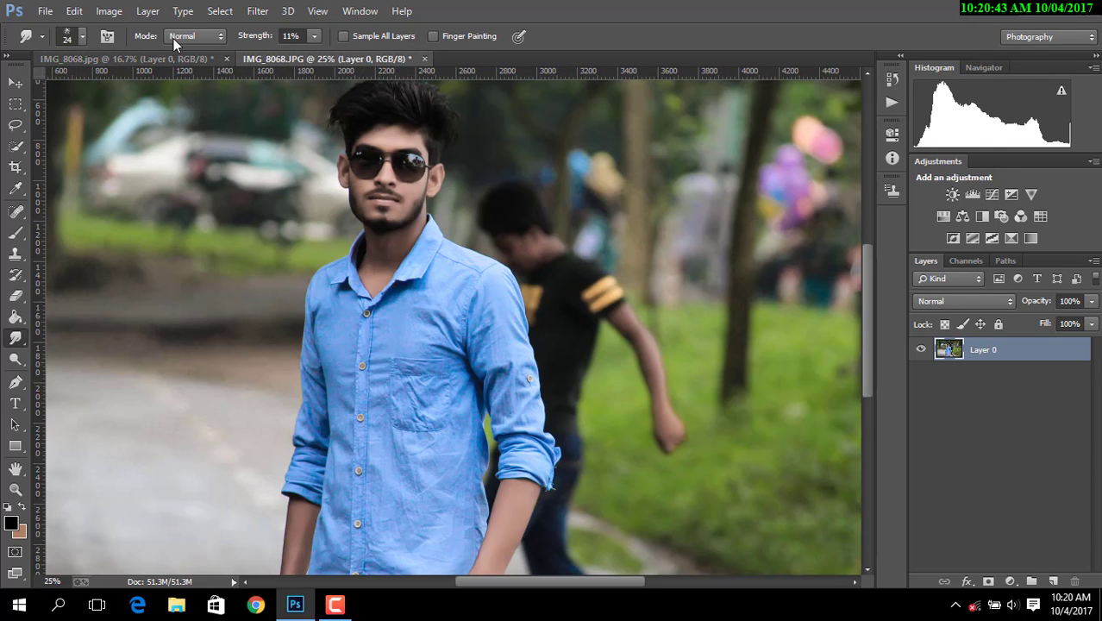
{"action": "left_click", "coordinate": [258, 10]}
Apply a Camera Raw Filter with Temperature -6 to slightly cool the street photo
{"action": "left_click", "coordinate": [302, 108]}
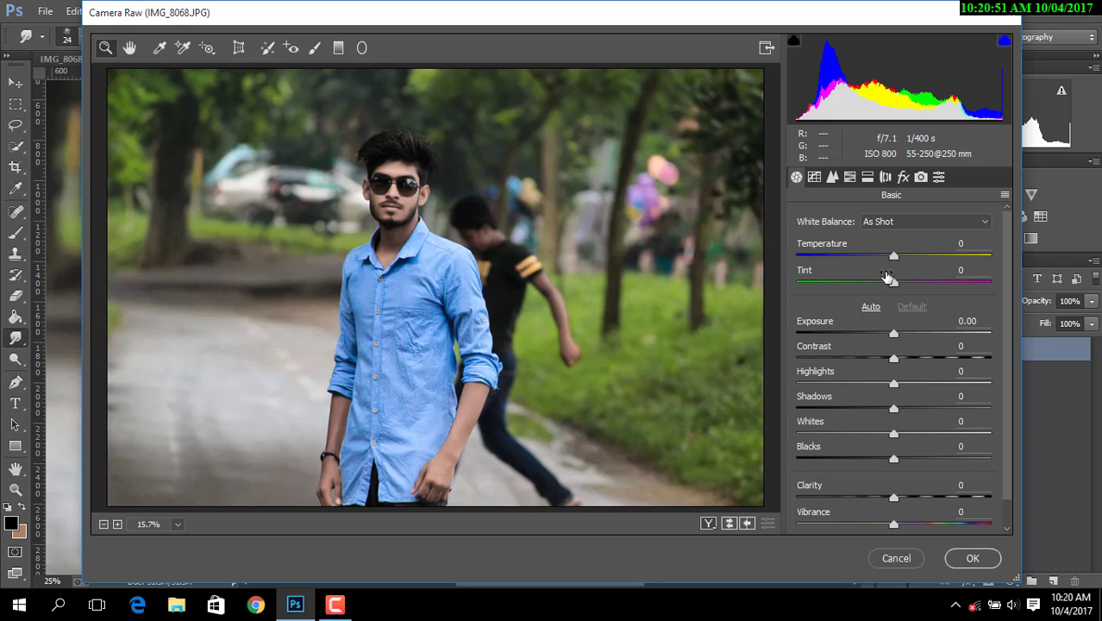
{"action": "left_click_drag", "start_coordinate": [893, 257], "coordinate": [888, 257]}
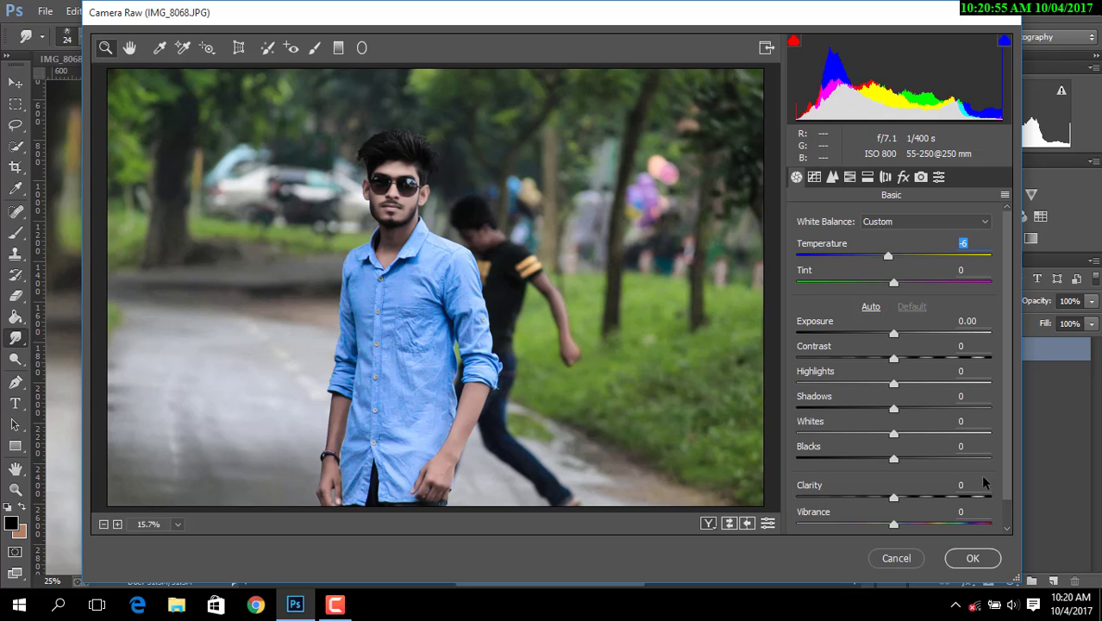
{"action": "left_click", "coordinate": [973, 559]}
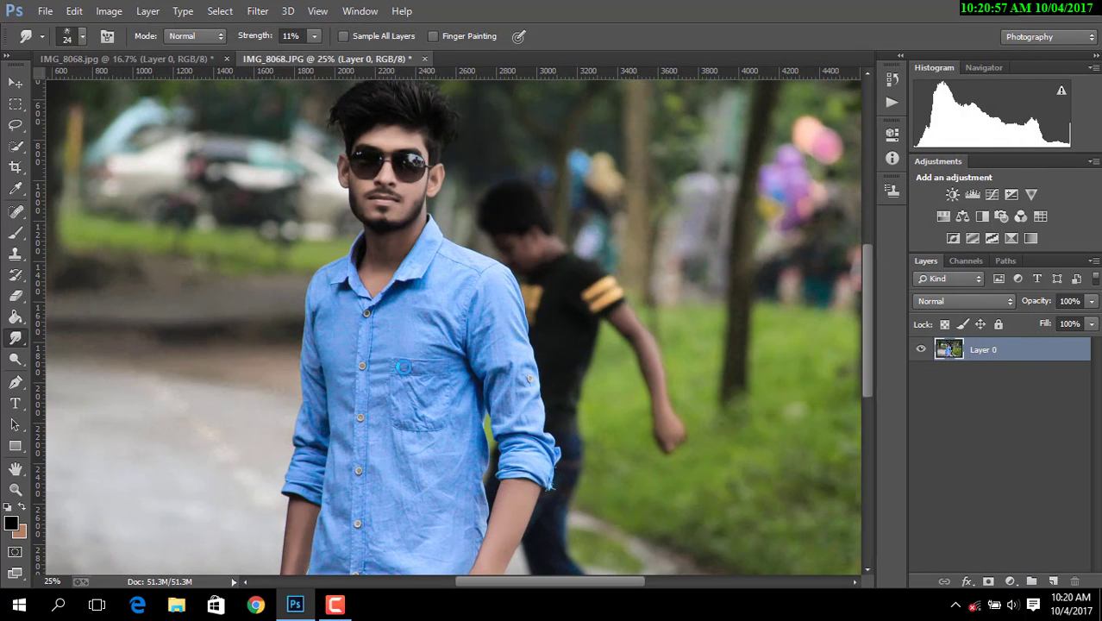
Compare with the bokeh portrait document, then return and reposition the photo to frame the man
{"action": "left_click", "coordinate": [183, 57]}
{"action": "left_click", "coordinate": [252, 57]}
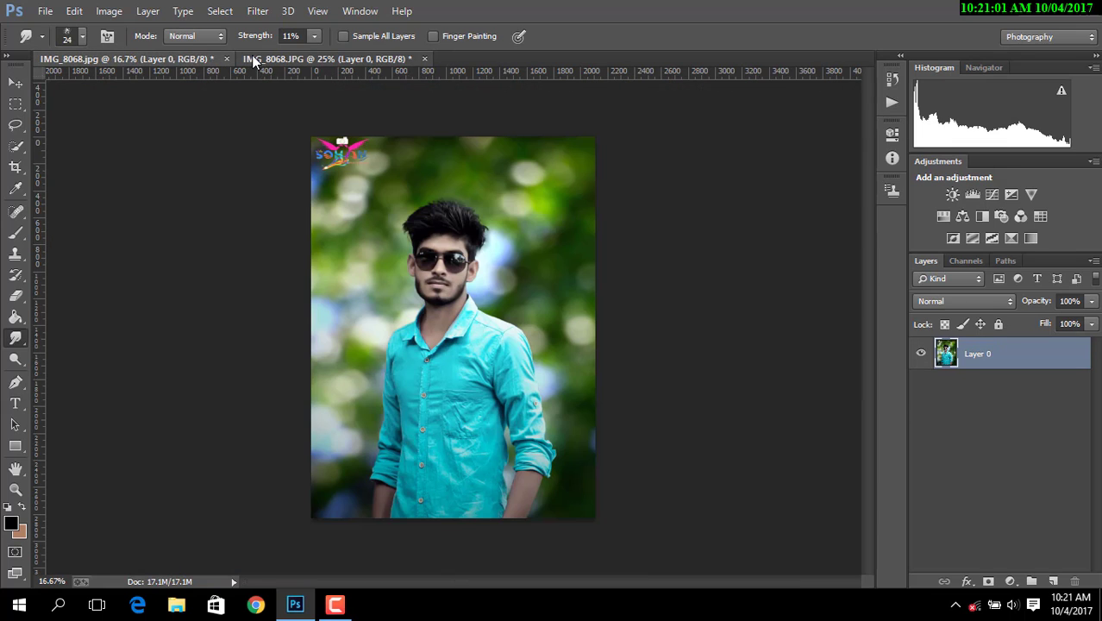
{"action": "mouse_move", "coordinate": [641, 235]}
{"action": "left_mouse_down"}
{"action": "mouse_move", "coordinate": [677, 156]}
{"action": "mouse_move", "coordinate": [682, 255]}
{"action": "left_mouse_up"}
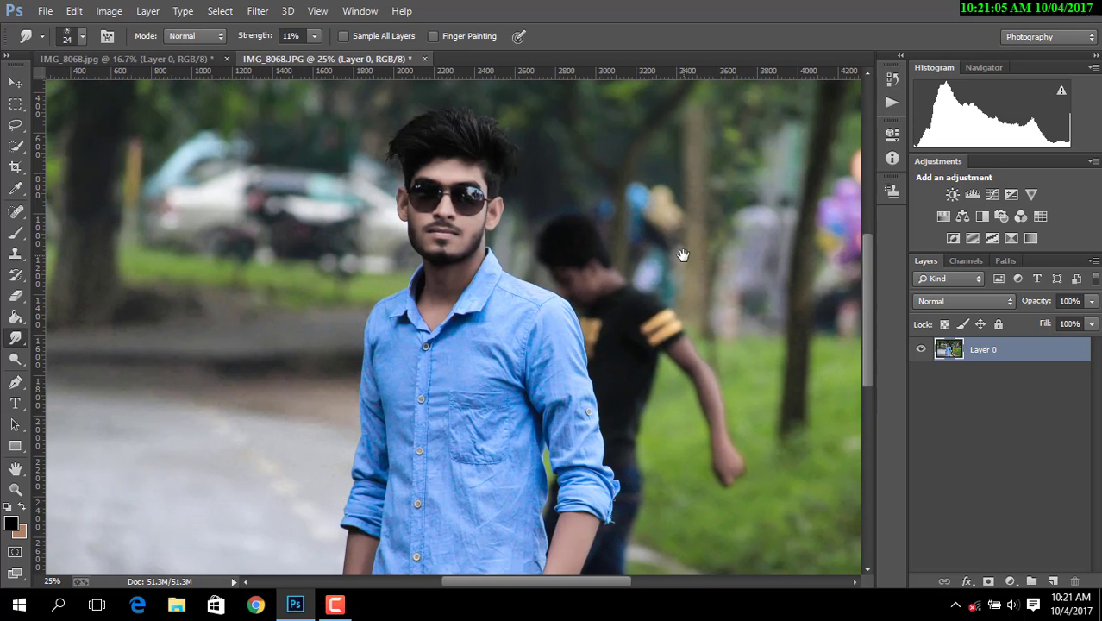
Quick-select the man's hair, face, shirt and both arms with an enlarged brush
{"action": "left_click", "coordinate": [16, 146]}
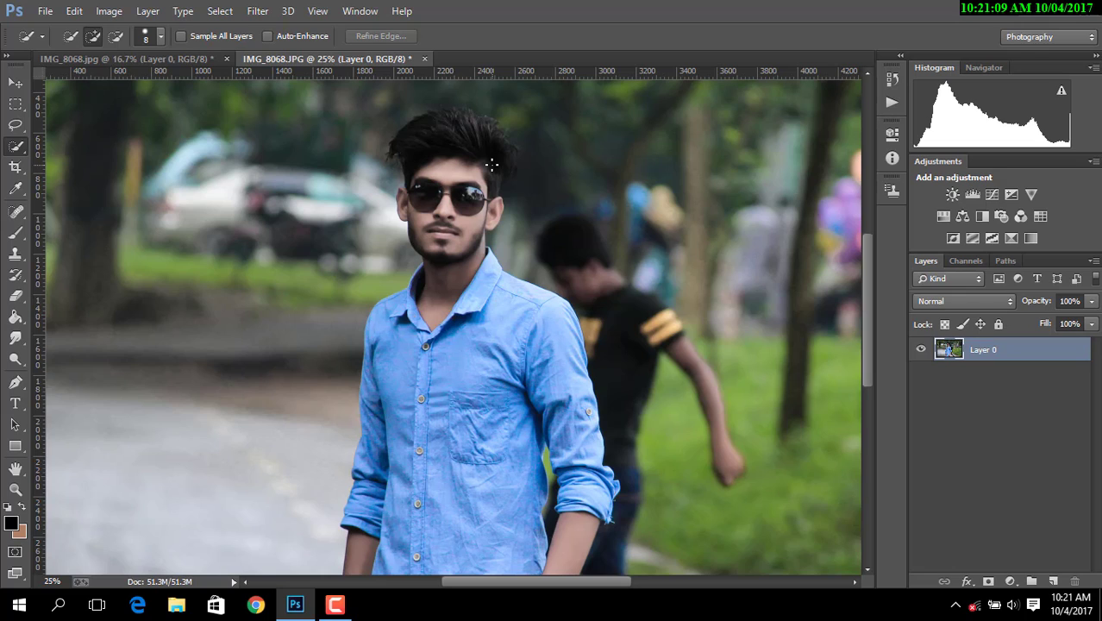
{"action": "key", "text": "bracketright"}
{"action": "key", "text": "bracketright"}
{"action": "mouse_move", "coordinate": [453, 144]}
{"action": "left_mouse_down"}
{"action": "mouse_move", "coordinate": [413, 122]}
{"action": "mouse_move", "coordinate": [458, 113]}
{"action": "left_mouse_up"}
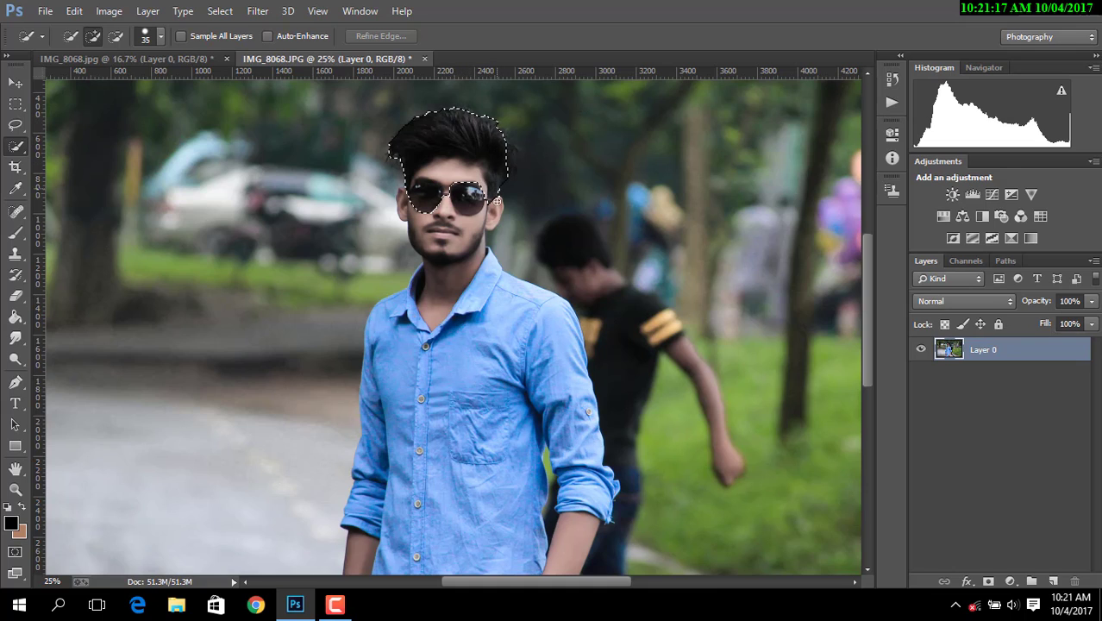
{"action": "mouse_move", "coordinate": [493, 217]}
{"action": "left_mouse_down"}
{"action": "mouse_move", "coordinate": [435, 193]}
{"action": "mouse_move", "coordinate": [465, 431]}
{"action": "left_mouse_up"}
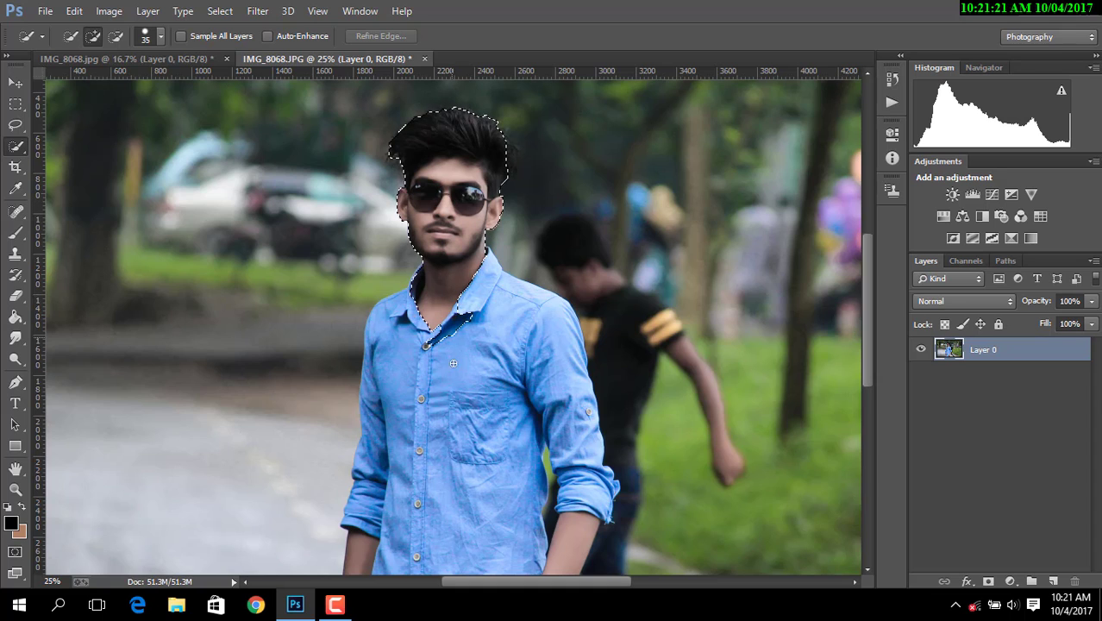
{"action": "mouse_move", "coordinate": [459, 553]}
{"action": "left_mouse_down"}
{"action": "mouse_move", "coordinate": [373, 520]}
{"action": "mouse_move", "coordinate": [369, 553]}
{"action": "left_mouse_up"}
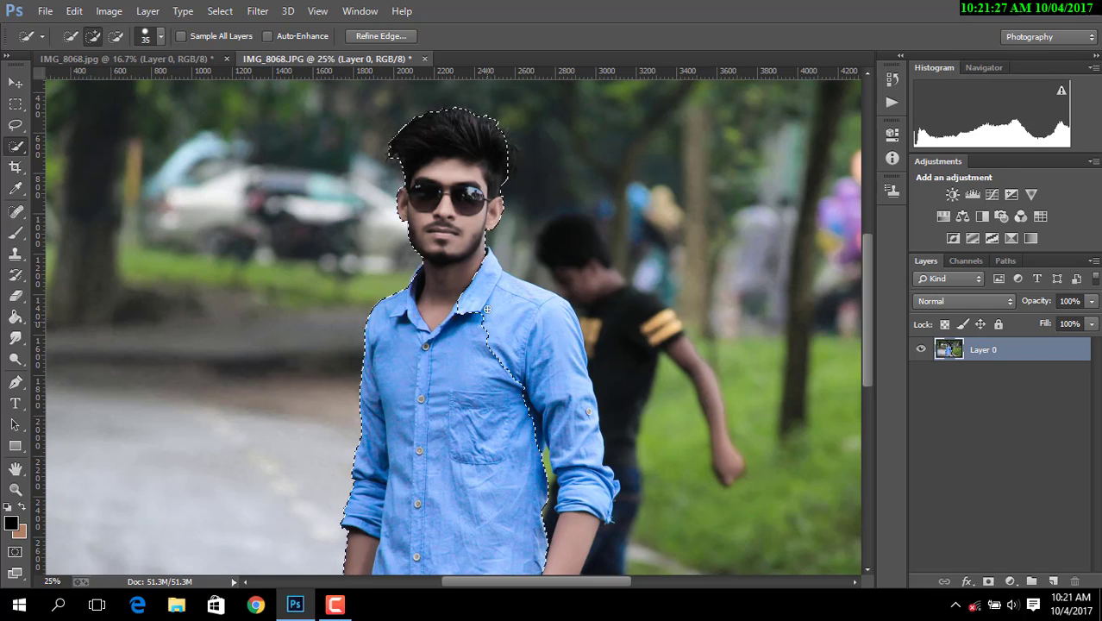
{"action": "mouse_move", "coordinate": [466, 369]}
{"action": "left_mouse_down"}
{"action": "mouse_move", "coordinate": [573, 461]}
{"action": "mouse_move", "coordinate": [562, 567]}
{"action": "left_mouse_up"}
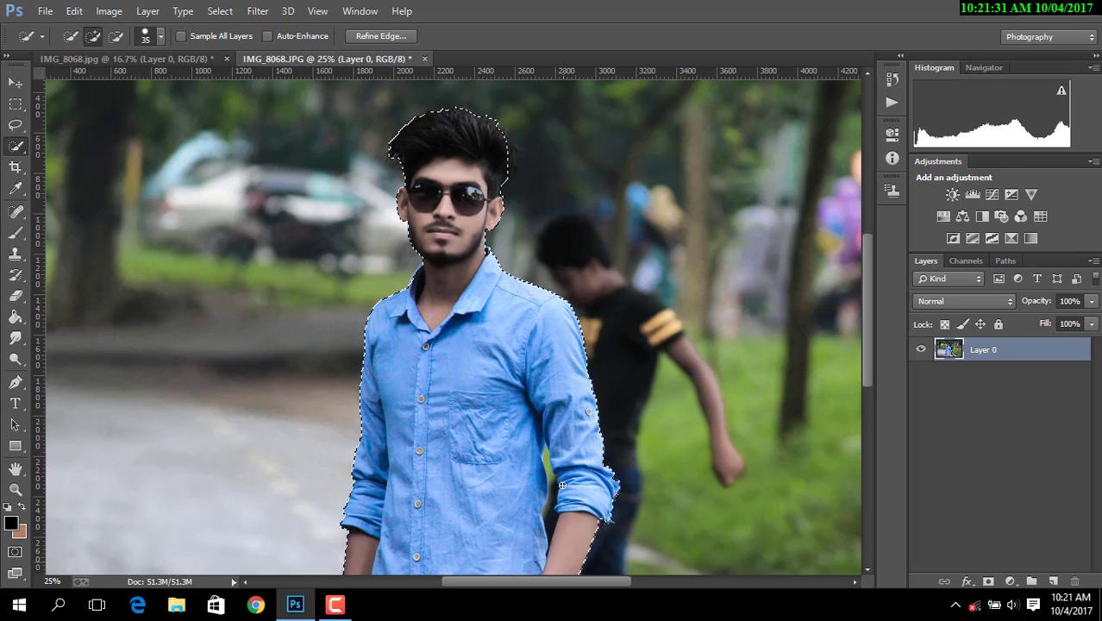
Zoom to 100% and add the right edge of the man's hair to the selection
{"action": "scroll", "coordinate": [549, 406], "scroll_direction": "down", "scroll_amount": 3}
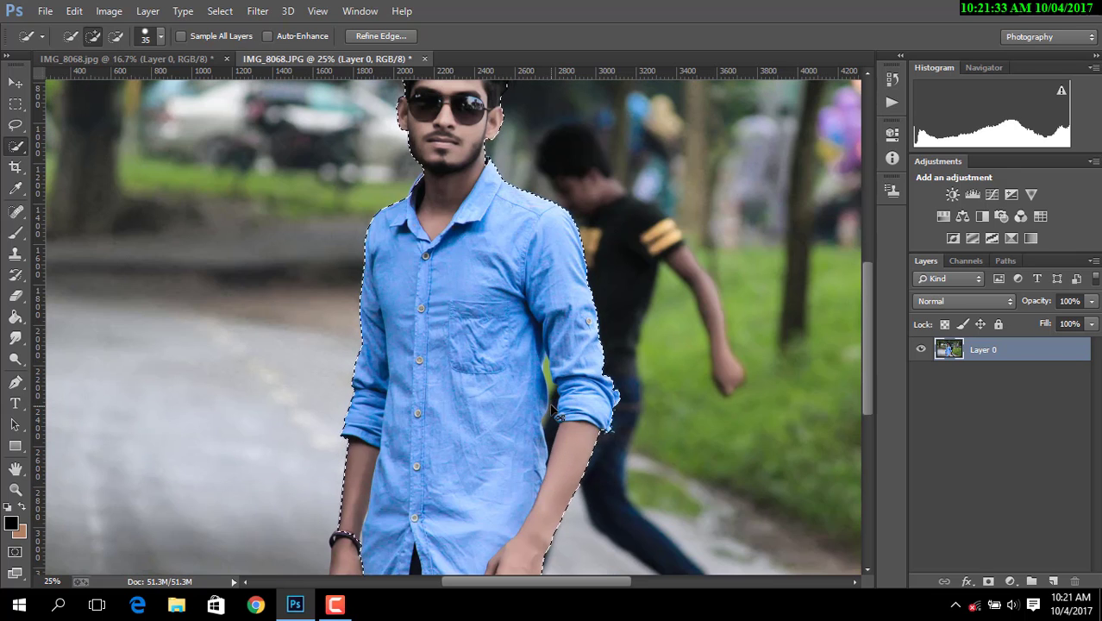
{"action": "scroll", "coordinate": [549, 406], "scroll_direction": "down", "scroll_amount": 1}
{"action": "scroll", "coordinate": [549, 401], "scroll_direction": "down", "scroll_amount": 1}
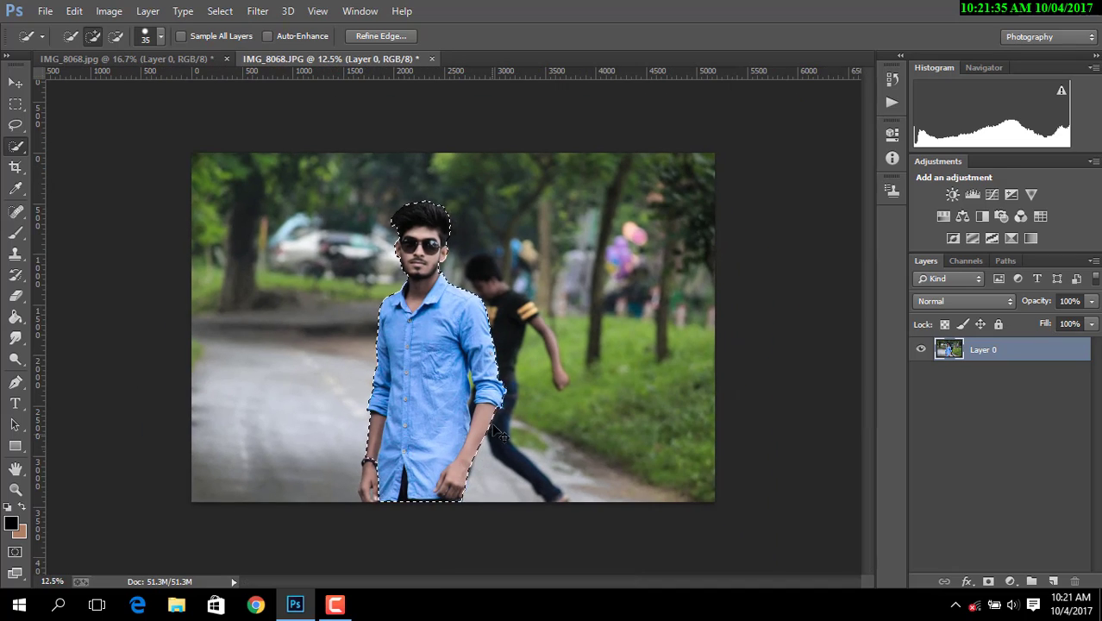
{"action": "scroll", "coordinate": [498, 377], "scroll_direction": "up", "scroll_amount": 1}
{"action": "scroll", "coordinate": [467, 251], "scroll_direction": "up", "scroll_amount": 3}
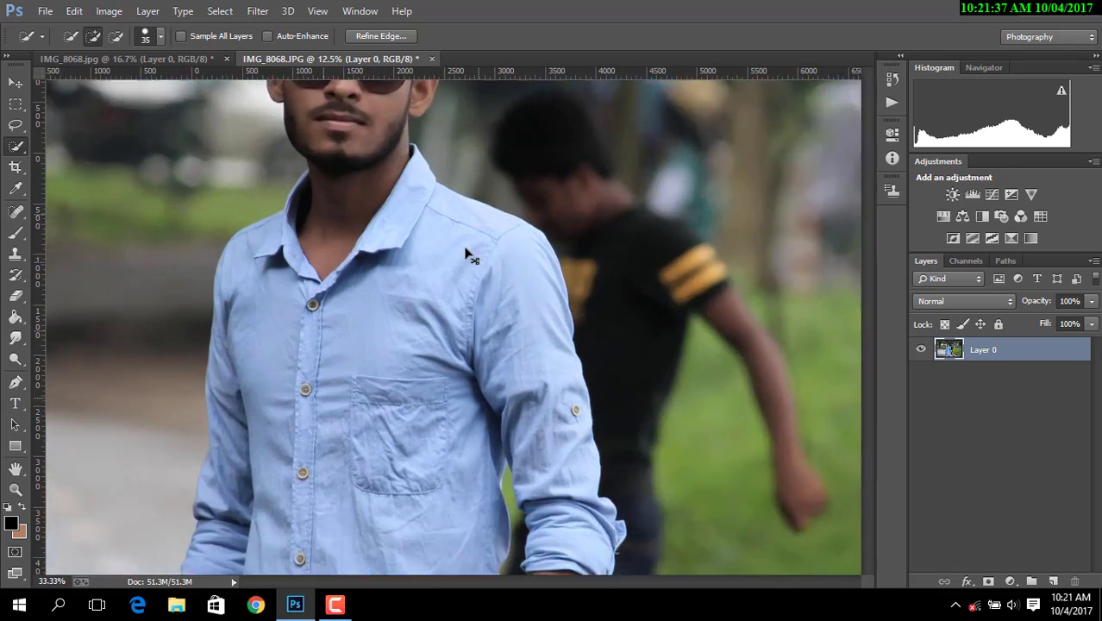
{"action": "scroll", "coordinate": [468, 254], "scroll_direction": "up", "scroll_amount": 1}
{"action": "scroll", "coordinate": [462, 251], "scroll_direction": "up", "scroll_amount": 1}
{"action": "scroll", "coordinate": [426, 178], "scroll_direction": "up", "scroll_amount": 5}
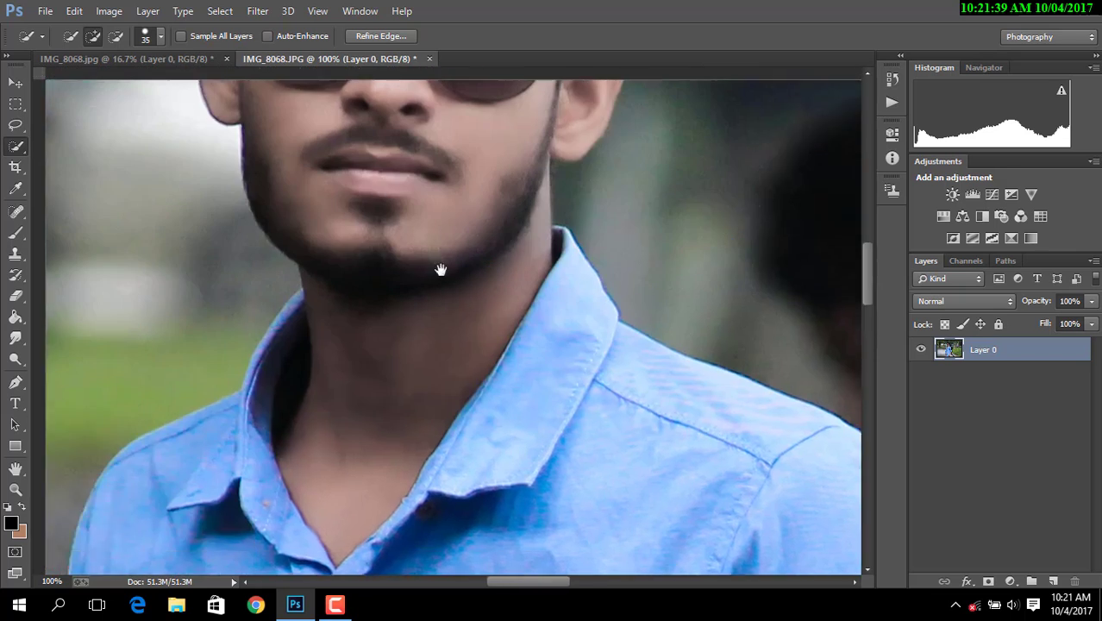
{"action": "scroll", "coordinate": [438, 265], "scroll_direction": "up", "scroll_amount": 5}
{"action": "scroll", "coordinate": [393, 278], "scroll_direction": "up", "scroll_amount": 1}
{"action": "scroll", "coordinate": [433, 369], "scroll_direction": "up", "scroll_amount": 2}
{"action": "scroll", "coordinate": [429, 305], "scroll_direction": "up", "scroll_amount": 1}
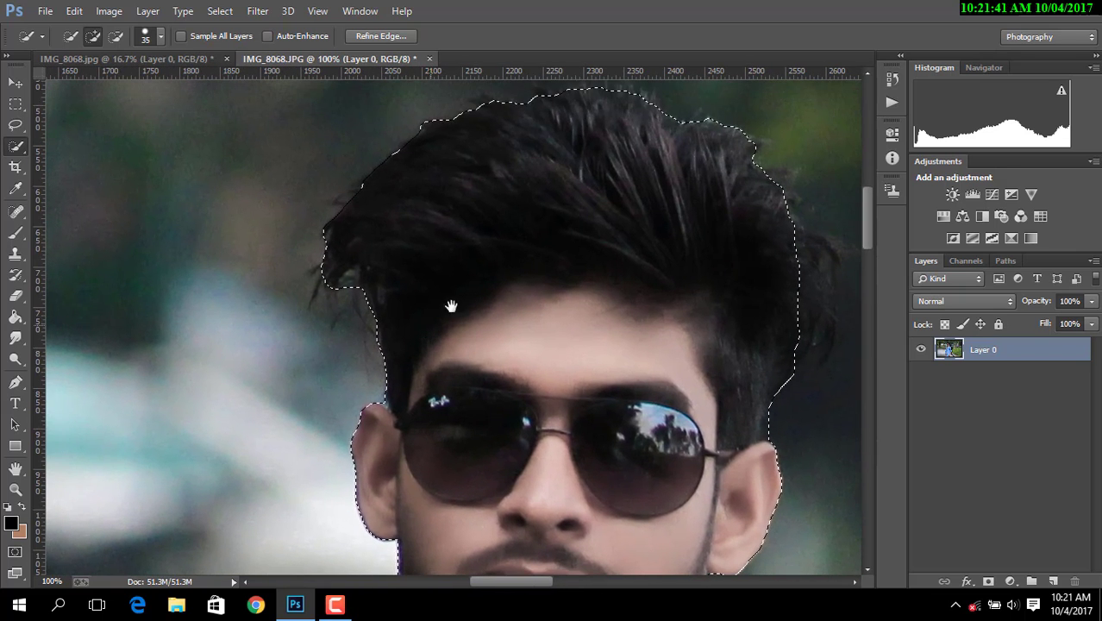
{"action": "left_click_drag", "start_coordinate": [808, 273], "coordinate": [811, 243]}
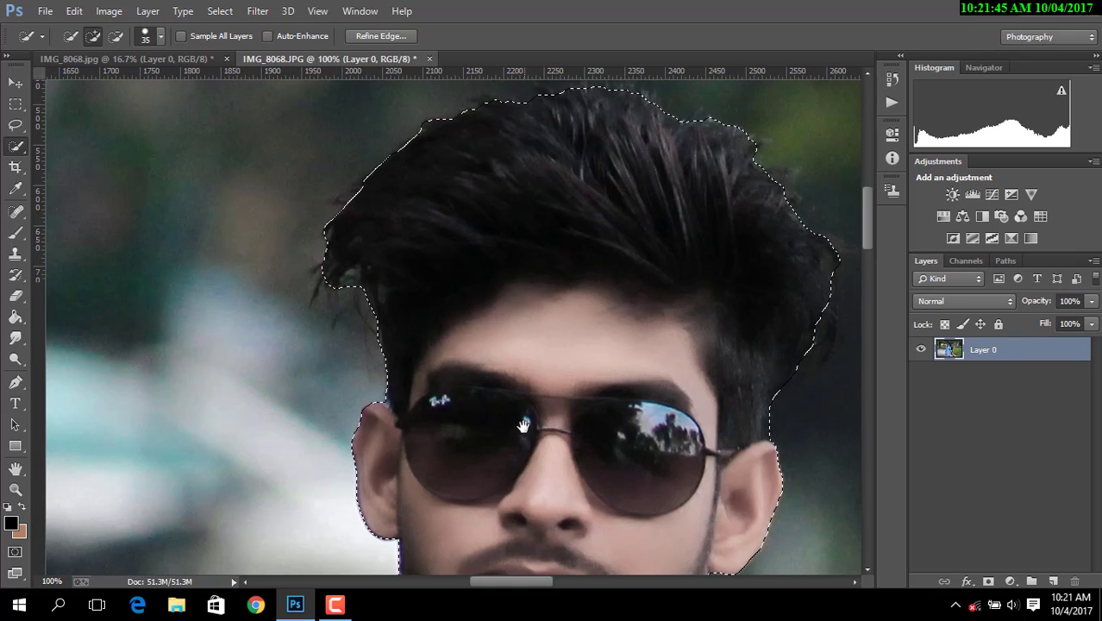
Pan over the face, collar, shirt buttons, forearm and hand to inspect the selection edge
{"action": "mouse_move", "coordinate": [521, 440]}
{"action": "left_mouse_down"}
{"action": "mouse_move", "coordinate": [429, 253]}
{"action": "mouse_move", "coordinate": [431, 125]}
{"action": "left_mouse_up"}
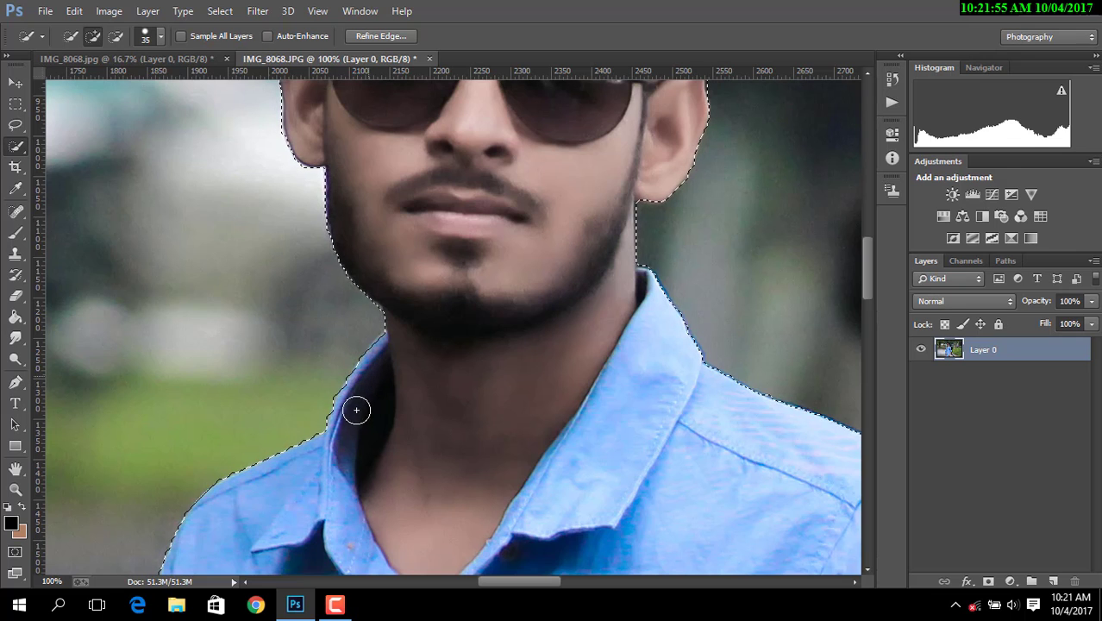
{"action": "mouse_move", "coordinate": [353, 469]}
{"action": "left_mouse_down"}
{"action": "mouse_move", "coordinate": [475, 315]}
{"action": "mouse_move", "coordinate": [489, 357]}
{"action": "mouse_move", "coordinate": [465, 339]}
{"action": "mouse_move", "coordinate": [454, 372]}
{"action": "mouse_move", "coordinate": [445, 225]}
{"action": "left_mouse_up"}
{"action": "left_click_drag", "start_coordinate": [470, 414], "coordinate": [470, 273]}
{"action": "left_click_drag", "start_coordinate": [507, 535], "coordinate": [507, 403]}
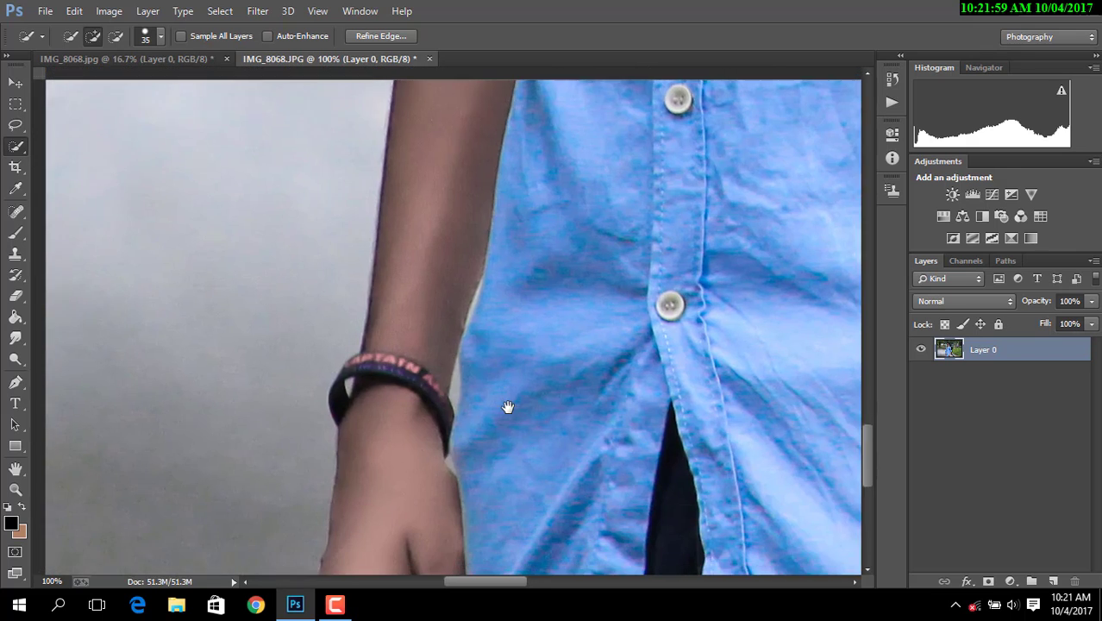
{"action": "left_click_drag", "start_coordinate": [507, 441], "coordinate": [507, 375]}
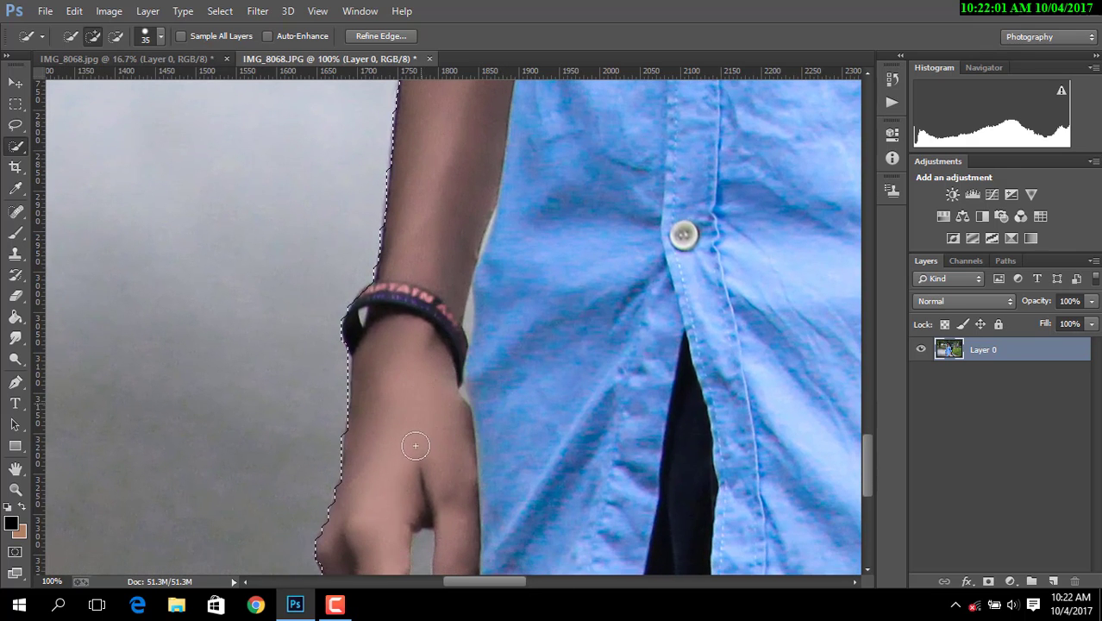
{"action": "mouse_move", "coordinate": [417, 445]}
{"action": "left_mouse_down"}
{"action": "mouse_move", "coordinate": [433, 230]}
{"action": "mouse_move", "coordinate": [335, 468]}
{"action": "left_mouse_up"}
{"action": "mouse_move", "coordinate": [629, 138]}
{"action": "left_mouse_down"}
{"action": "mouse_move", "coordinate": [582, 313]}
{"action": "mouse_move", "coordinate": [418, 442]}
{"action": "left_mouse_up"}
Pan over the right arm, sleeve, chest pocket, face and hair to check the outline
{"action": "mouse_move", "coordinate": [626, 405]}
{"action": "left_mouse_down"}
{"action": "mouse_move", "coordinate": [479, 369]}
{"action": "mouse_move", "coordinate": [300, 278]}
{"action": "left_mouse_up"}
{"action": "left_click_drag", "start_coordinate": [681, 414], "coordinate": [566, 417]}
{"action": "mouse_move", "coordinate": [633, 87]}
{"action": "left_mouse_down"}
{"action": "mouse_move", "coordinate": [640, 349]}
{"action": "mouse_move", "coordinate": [615, 505]}
{"action": "left_mouse_up"}
{"action": "left_click_drag", "start_coordinate": [567, 112], "coordinate": [570, 317]}
{"action": "left_click_drag", "start_coordinate": [614, 95], "coordinate": [615, 364]}
{"action": "mouse_move", "coordinate": [605, 215]}
{"action": "left_mouse_down"}
{"action": "mouse_move", "coordinate": [606, 361]}
{"action": "mouse_move", "coordinate": [629, 460]}
{"action": "left_mouse_up"}
{"action": "left_click_drag", "start_coordinate": [571, 233], "coordinate": [571, 333]}
{"action": "left_click_drag", "start_coordinate": [537, 271], "coordinate": [583, 433]}
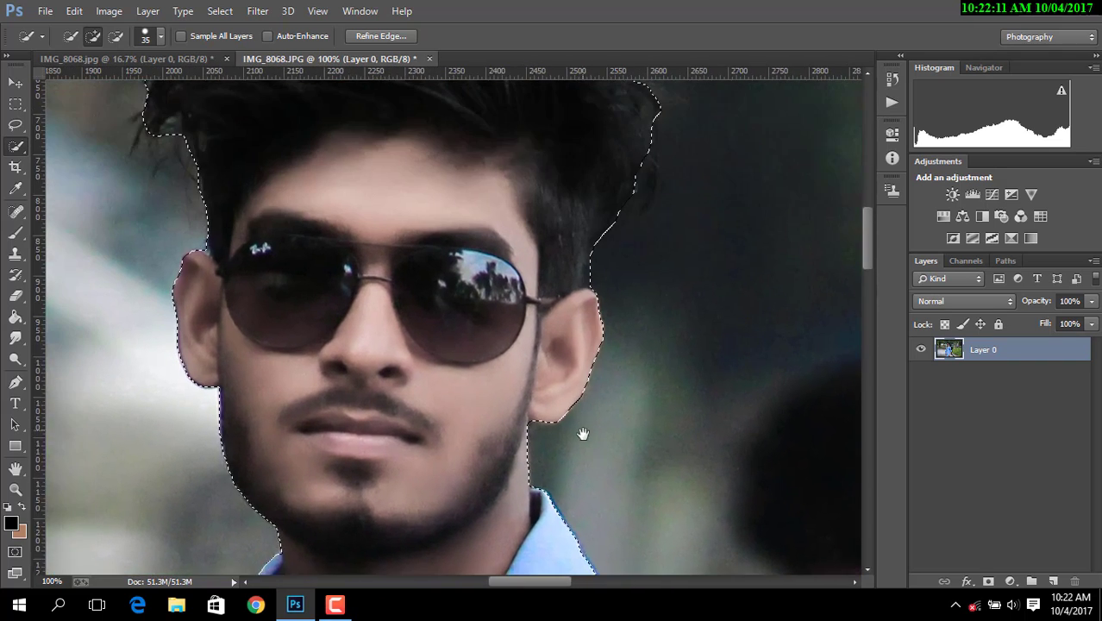
{"action": "left_click_drag", "start_coordinate": [580, 242], "coordinate": [604, 480]}
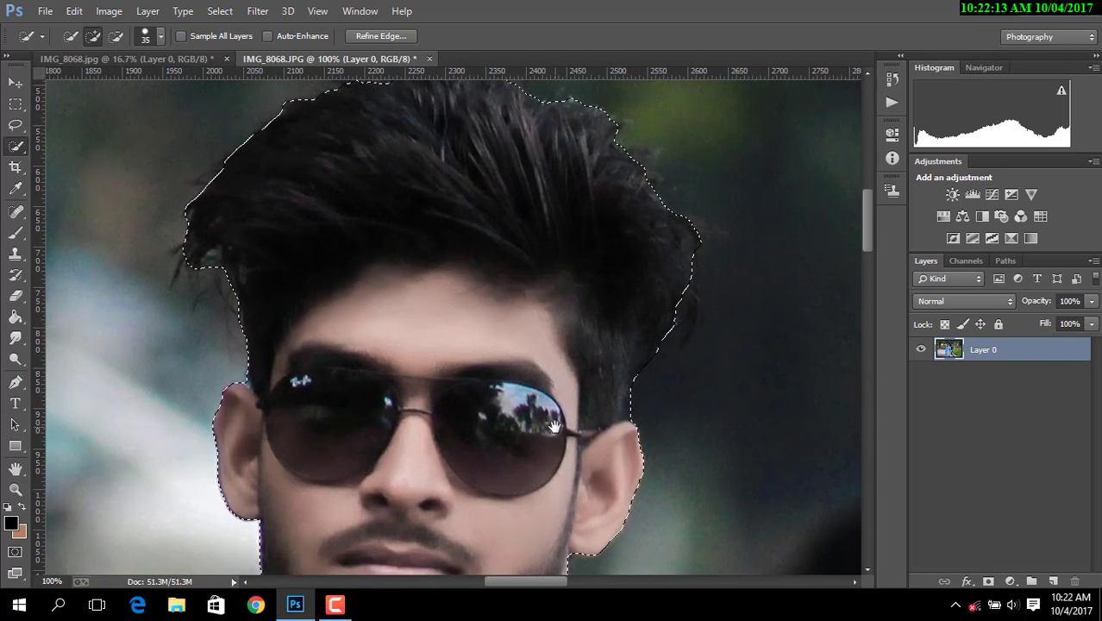
{"action": "mouse_move", "coordinate": [559, 406]}
{"action": "left_mouse_down"}
{"action": "mouse_move", "coordinate": [558, 435]}
{"action": "mouse_move", "coordinate": [546, 375]}
{"action": "left_mouse_up"}
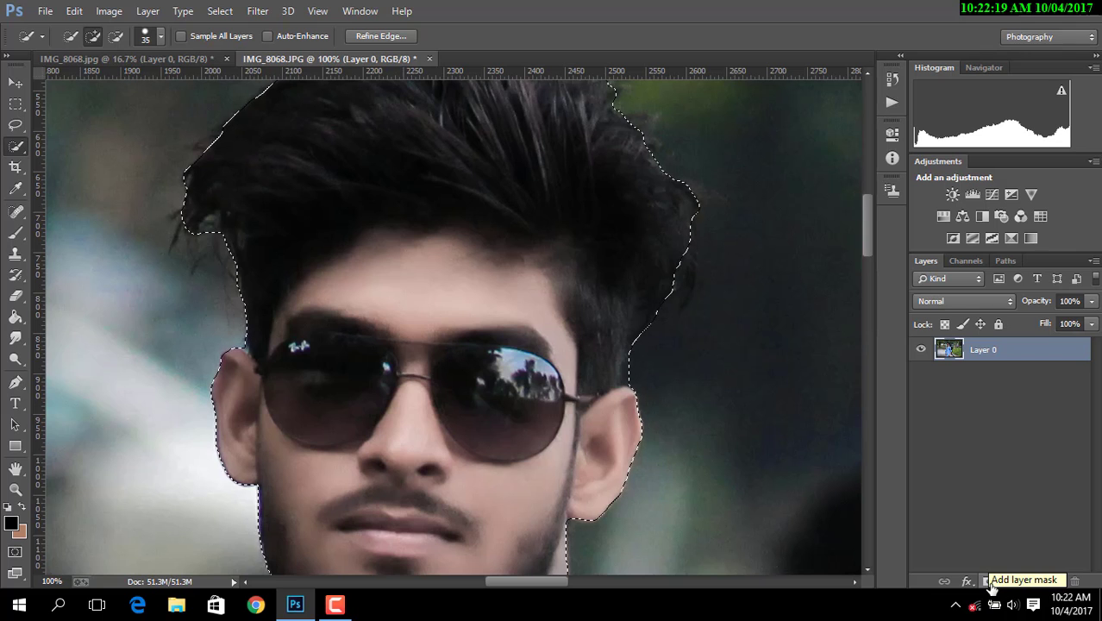
Add a layer mask hiding the background, then zoom in to 50% on the shirt
{"action": "left_click", "coordinate": [989, 582]}
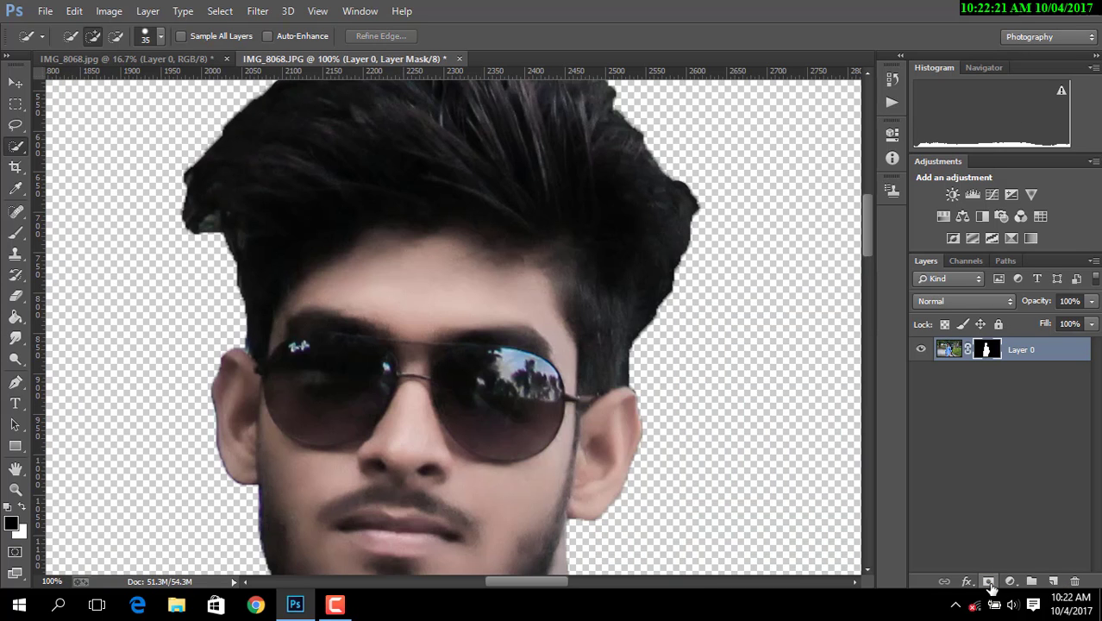
{"action": "key", "text": "ctrl+minus"}
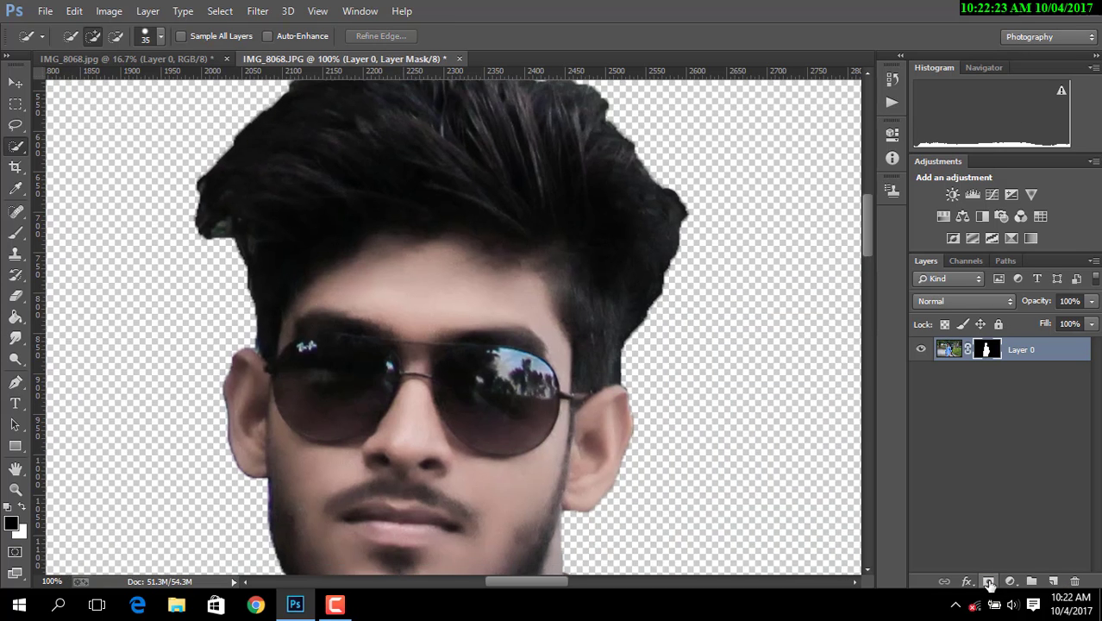
{"action": "key", "text": "ctrl+minus"}
{"action": "key", "text": "ctrl+minus"}
{"action": "key", "text": "ctrl+minus"}
{"action": "key", "text": "ctrl+minus"}
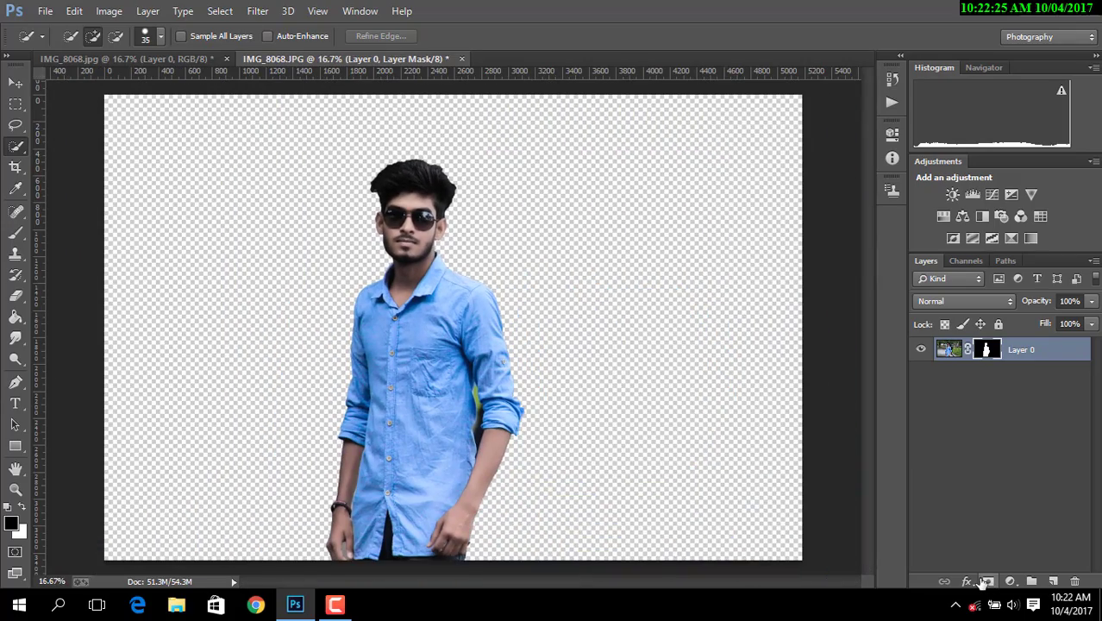
{"action": "key", "text": "ctrl+plus"}
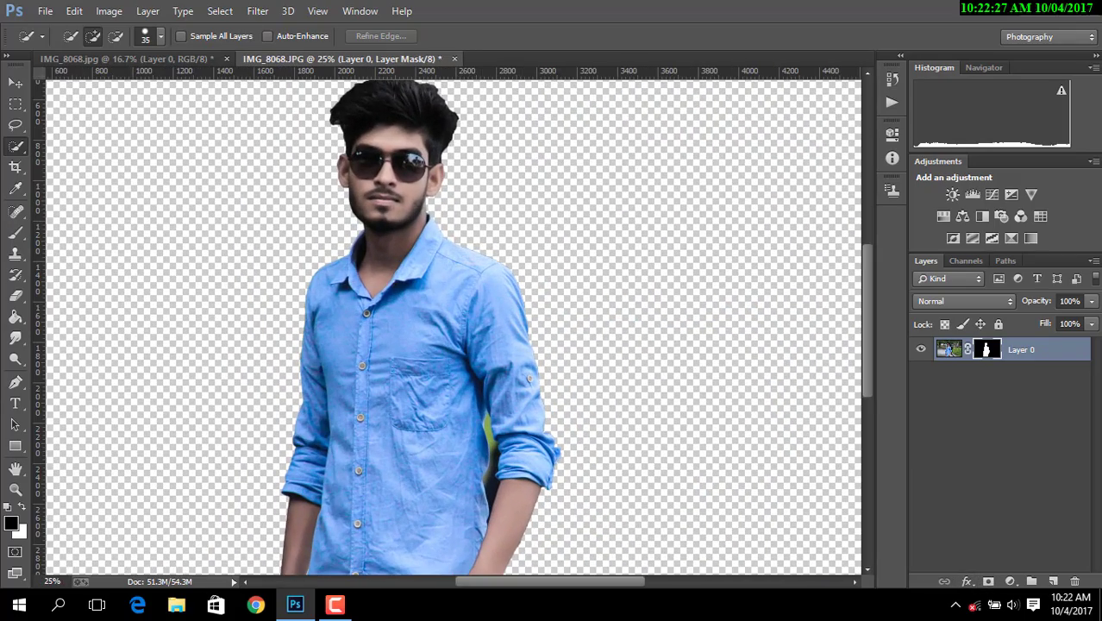
{"action": "left_click", "coordinate": [335, 606]}
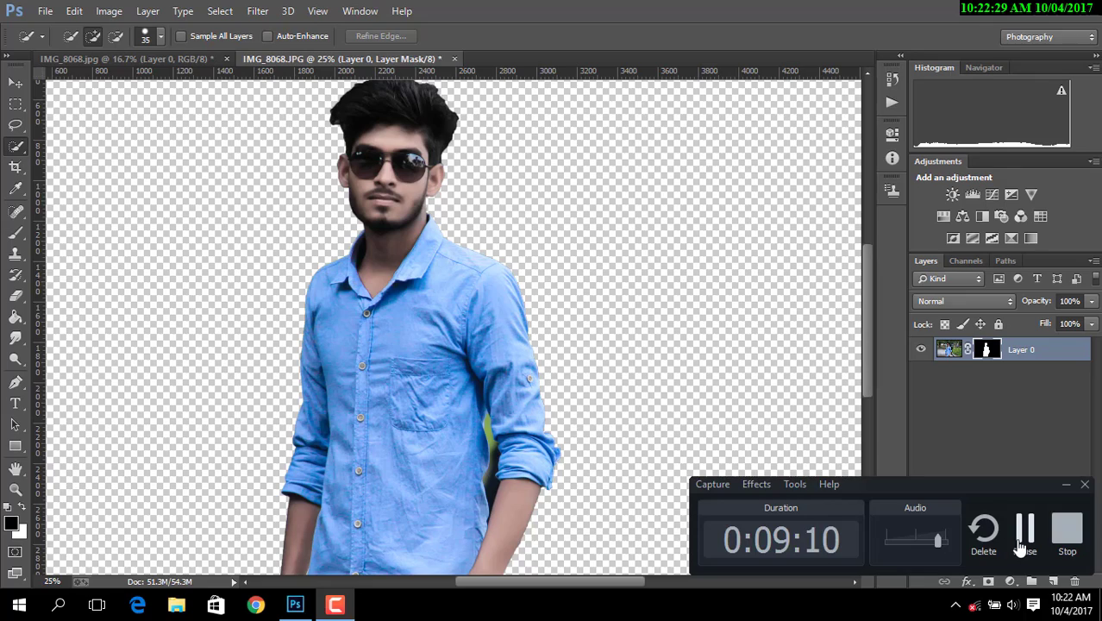
{"action": "left_click", "coordinate": [1019, 534]}
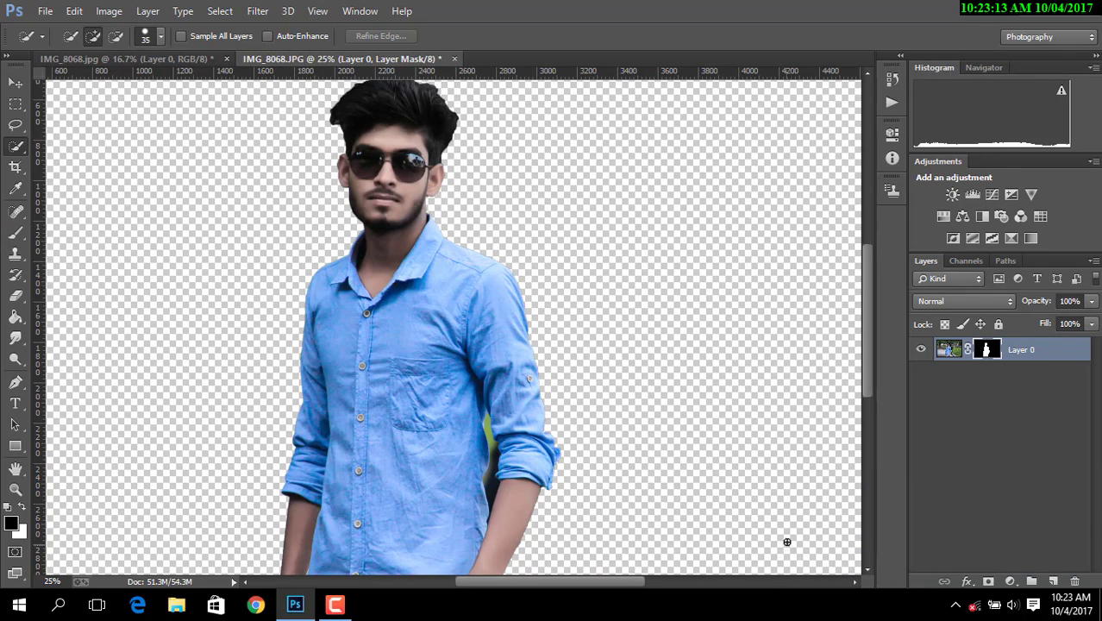
{"action": "key", "text": "ctrl+plus"}
{"action": "key", "text": "ctrl+plus"}
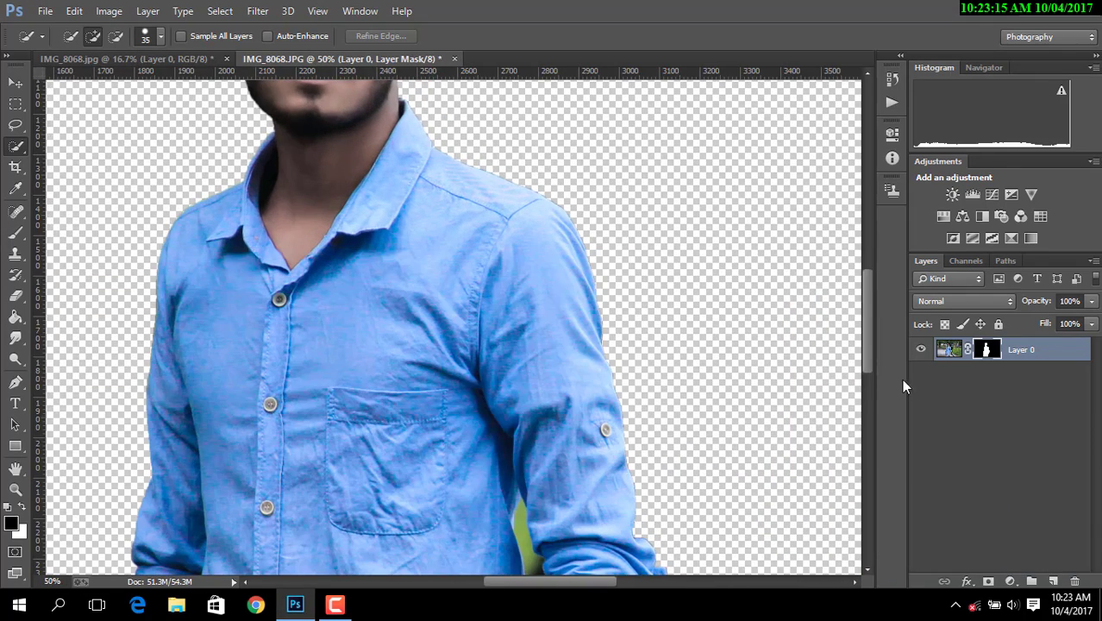
In Refine Mask, paint the Refine Radius brush over the hair along the side and top of the head
{"action": "right_click", "coordinate": [988, 347]}
{"action": "left_click", "coordinate": [979, 479]}
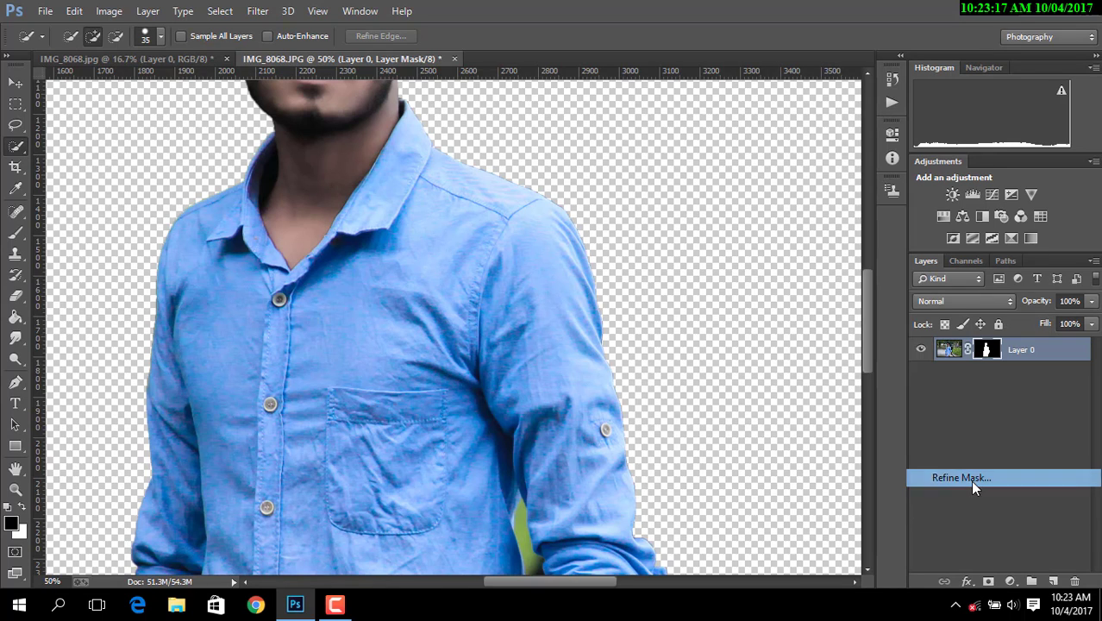
{"action": "left_click_drag", "start_coordinate": [794, 148], "coordinate": [917, 251]}
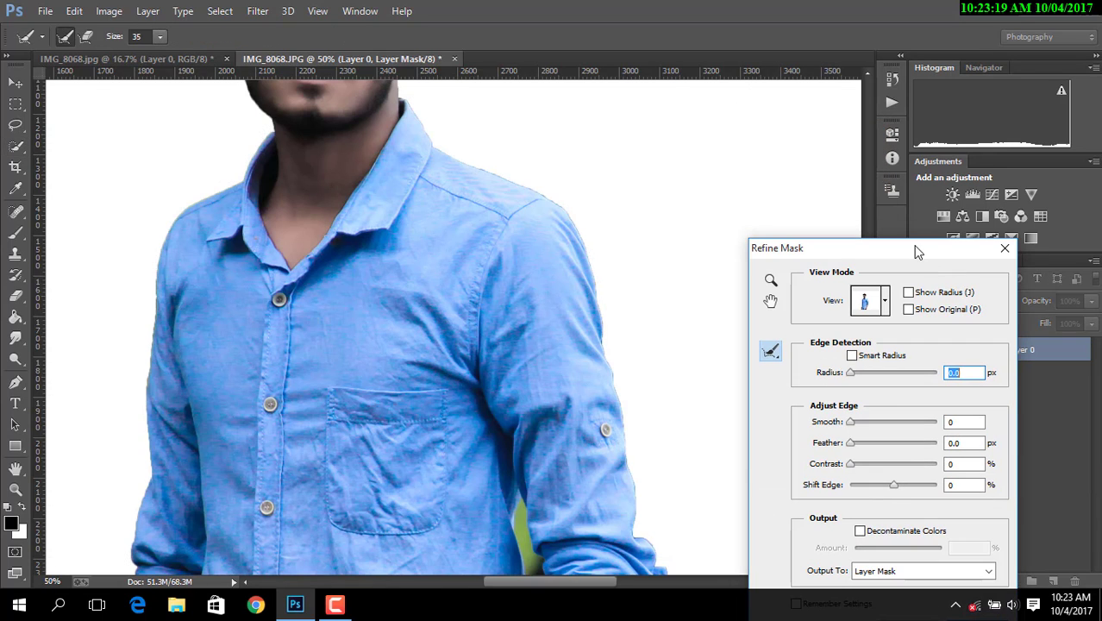
{"action": "scroll", "coordinate": [627, 393], "scroll_direction": "up", "scroll_amount": 6}
{"action": "scroll", "coordinate": [591, 288], "scroll_direction": "up", "scroll_amount": 2}
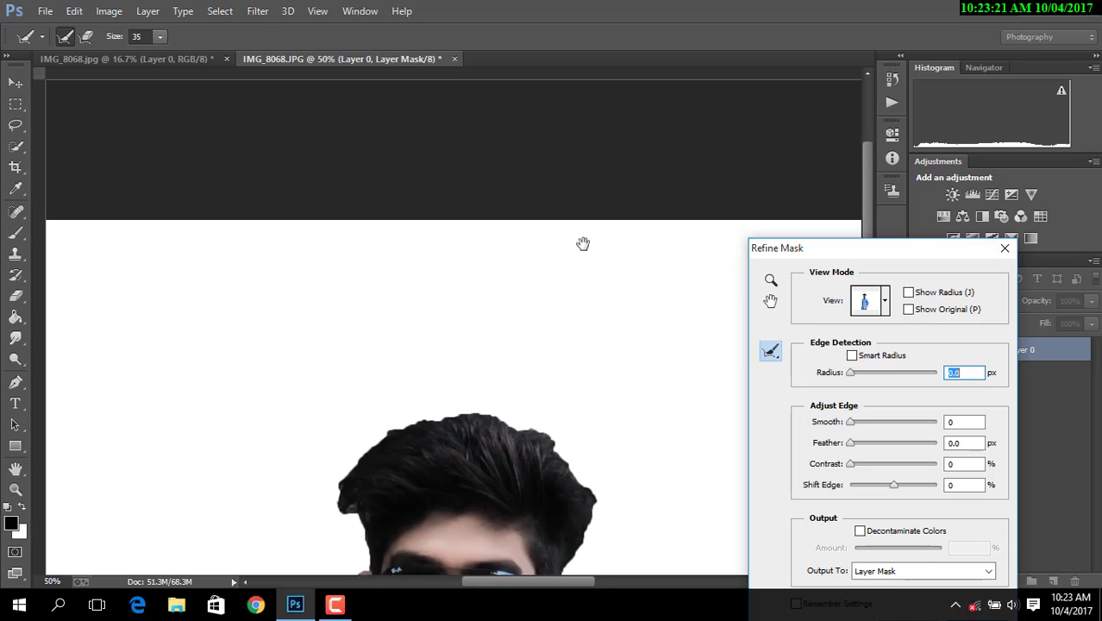
{"action": "left_click_drag", "start_coordinate": [596, 393], "coordinate": [542, 161]}
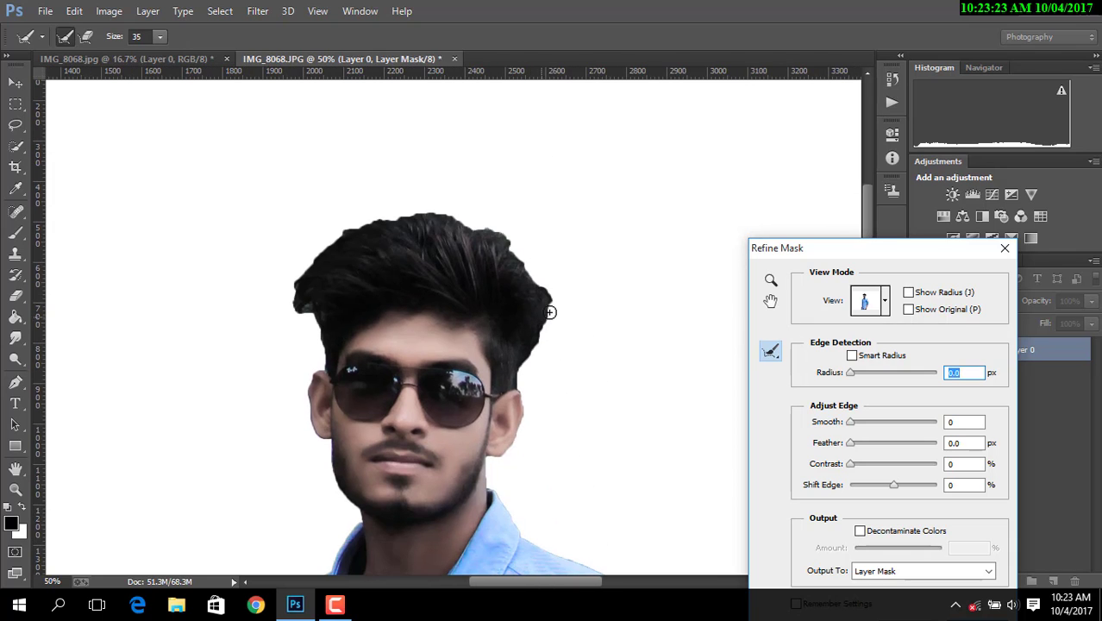
{"action": "left_click_drag", "start_coordinate": [543, 290], "coordinate": [533, 361]}
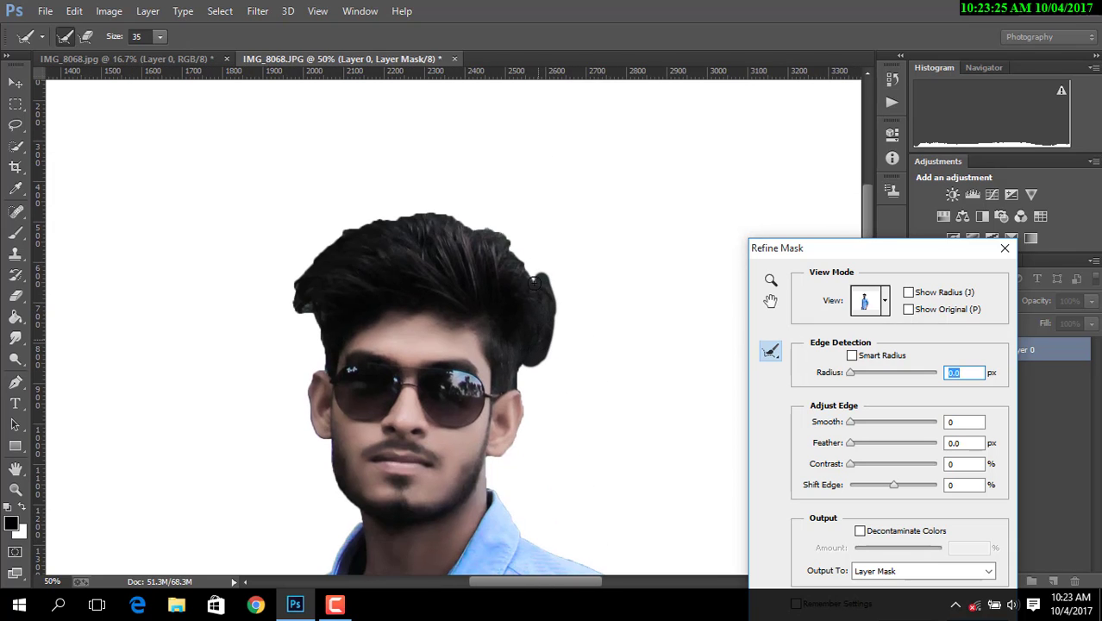
{"action": "mouse_move", "coordinate": [534, 281]}
{"action": "left_mouse_down"}
{"action": "mouse_move", "coordinate": [510, 246]}
{"action": "mouse_move", "coordinate": [442, 221]}
{"action": "mouse_move", "coordinate": [453, 208]}
{"action": "mouse_move", "coordinate": [391, 219]}
{"action": "mouse_move", "coordinate": [296, 285]}
{"action": "mouse_move", "coordinate": [297, 256]}
{"action": "mouse_move", "coordinate": [282, 293]}
{"action": "mouse_move", "coordinate": [318, 347]}
{"action": "mouse_move", "coordinate": [300, 181]}
{"action": "left_mouse_up"}
Clean up the mask edge along the arm near the lower shirt and hand
{"action": "scroll", "coordinate": [517, 258], "scroll_direction": "down", "scroll_amount": 3}
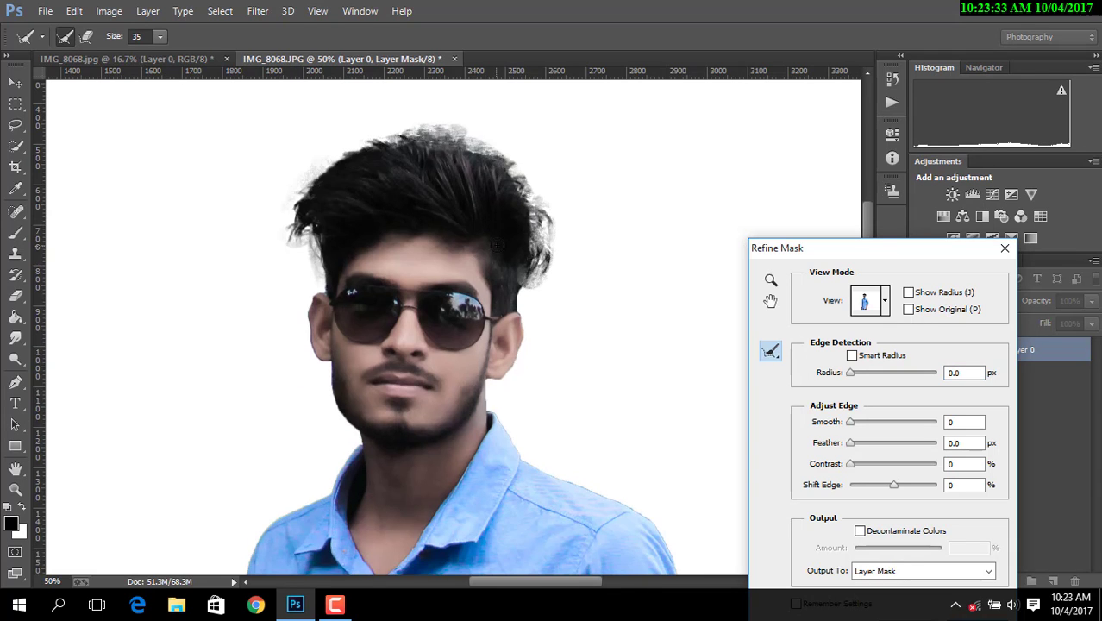
{"action": "scroll", "coordinate": [603, 285], "scroll_direction": "down", "scroll_amount": 5}
{"action": "scroll", "coordinate": [556, 194], "scroll_direction": "up", "scroll_amount": 2}
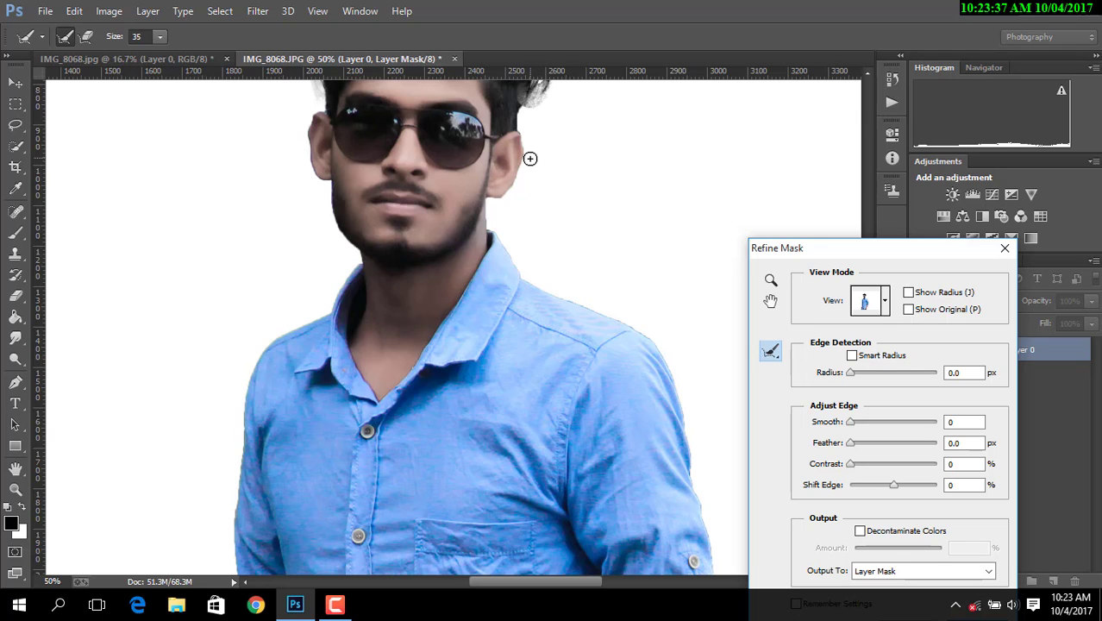
{"action": "scroll", "coordinate": [727, 290], "scroll_direction": "down", "scroll_amount": 1}
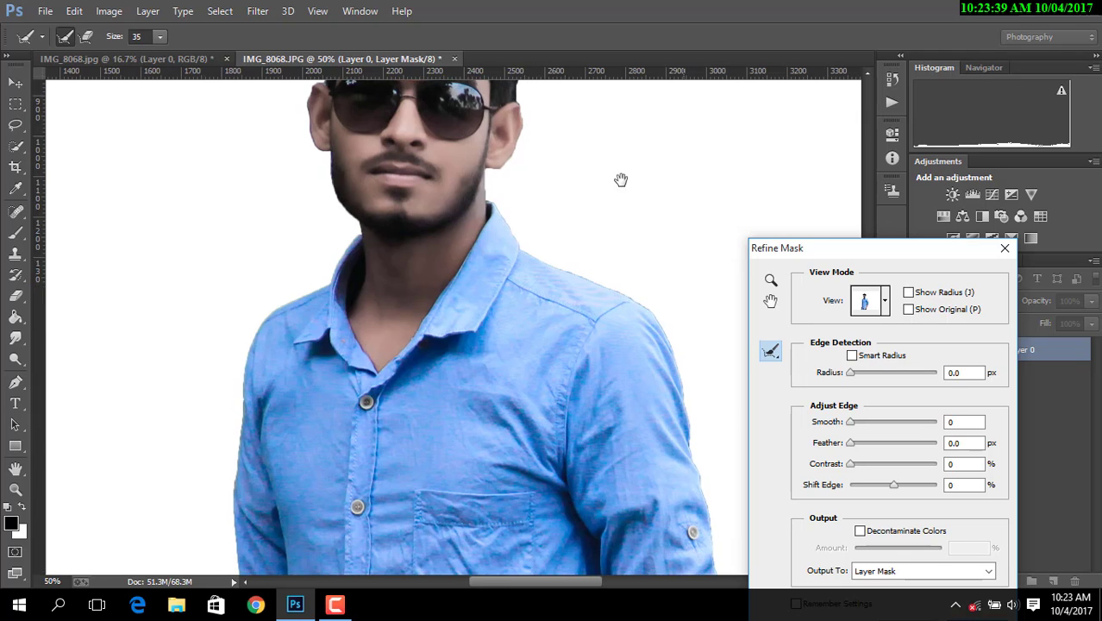
{"action": "scroll", "coordinate": [676, 291], "scroll_direction": "down", "scroll_amount": 5}
{"action": "scroll", "coordinate": [664, 291], "scroll_direction": "down", "scroll_amount": 3}
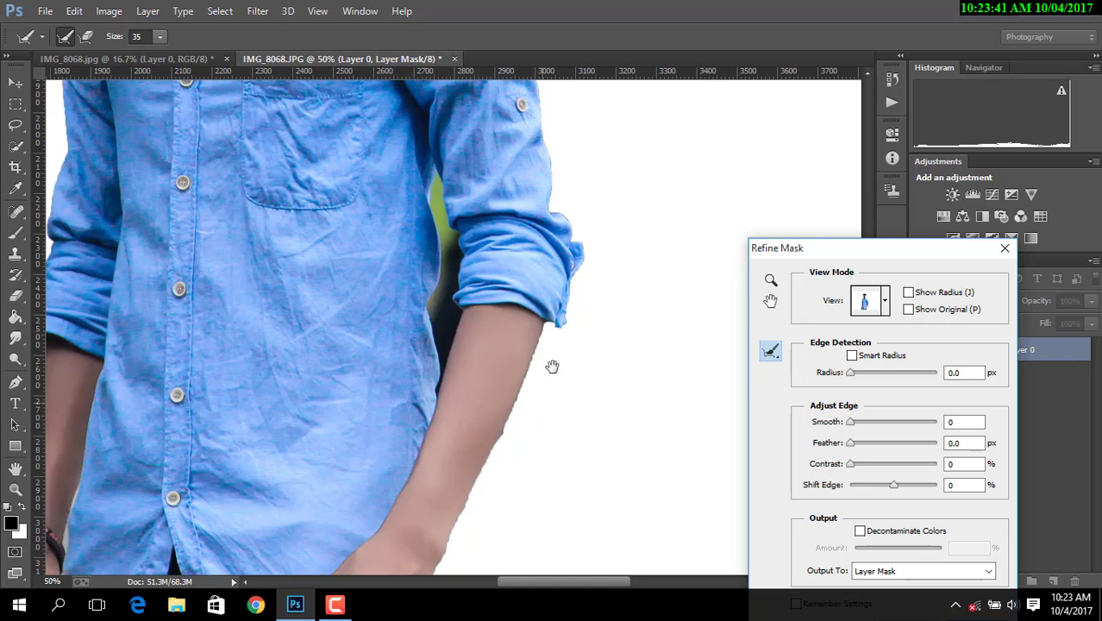
{"action": "left_click_drag", "start_coordinate": [554, 364], "coordinate": [608, 255]}
{"action": "scroll", "coordinate": [599, 272], "scroll_direction": "down", "scroll_amount": 1}
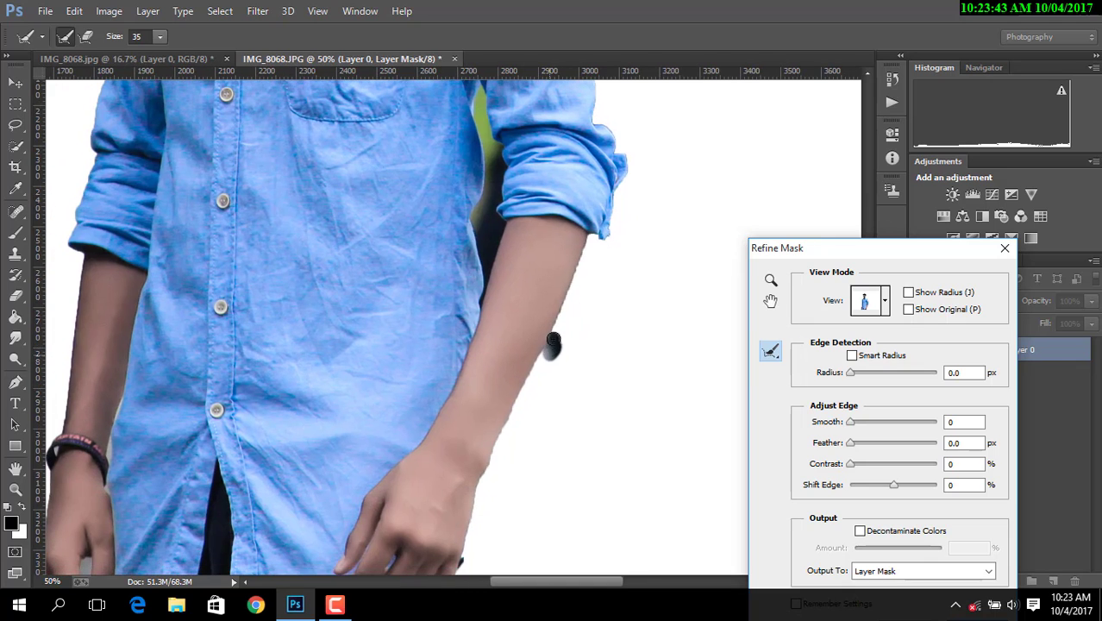
{"action": "left_click_drag", "start_coordinate": [562, 360], "coordinate": [563, 363]}
Review the face, collar and hair, then apply the refined mask with output set to Layer Mask
{"action": "mouse_move", "coordinate": [535, 404]}
{"action": "left_mouse_down"}
{"action": "mouse_move", "coordinate": [664, 298]}
{"action": "mouse_move", "coordinate": [603, 398]}
{"action": "mouse_move", "coordinate": [631, 435]}
{"action": "mouse_move", "coordinate": [634, 468]}
{"action": "mouse_move", "coordinate": [627, 449]}
{"action": "left_mouse_up"}
{"action": "left_click_drag", "start_coordinate": [525, 278], "coordinate": [577, 352]}
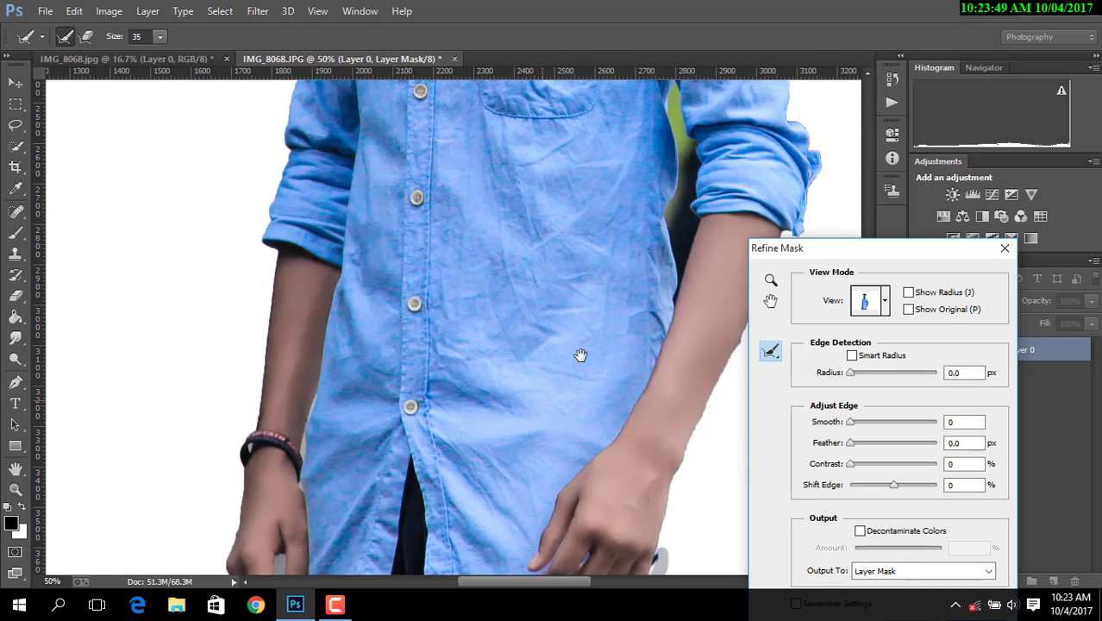
{"action": "mouse_move", "coordinate": [543, 456]}
{"action": "left_mouse_down"}
{"action": "mouse_move", "coordinate": [519, 346]}
{"action": "mouse_move", "coordinate": [503, 568]}
{"action": "left_mouse_up"}
{"action": "mouse_move", "coordinate": [480, 276]}
{"action": "left_mouse_down"}
{"action": "mouse_move", "coordinate": [519, 353]}
{"action": "mouse_move", "coordinate": [484, 361]}
{"action": "left_mouse_up"}
{"action": "left_click_drag", "start_coordinate": [494, 303], "coordinate": [416, 318]}
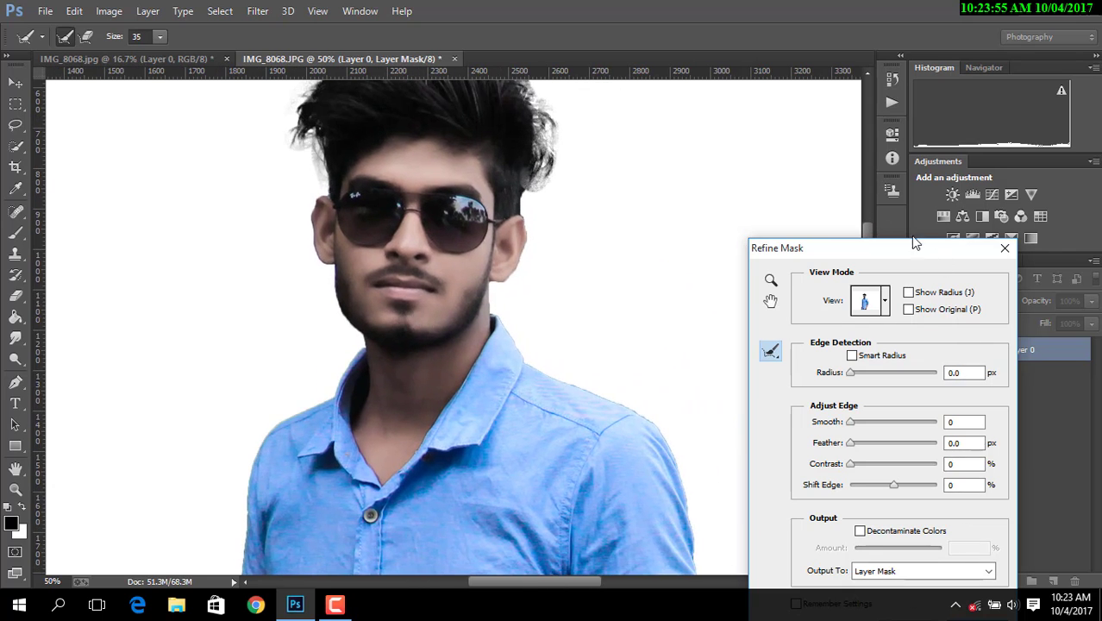
{"action": "left_click_drag", "start_coordinate": [915, 244], "coordinate": [708, 106]}
{"action": "left_click", "coordinate": [777, 496]}
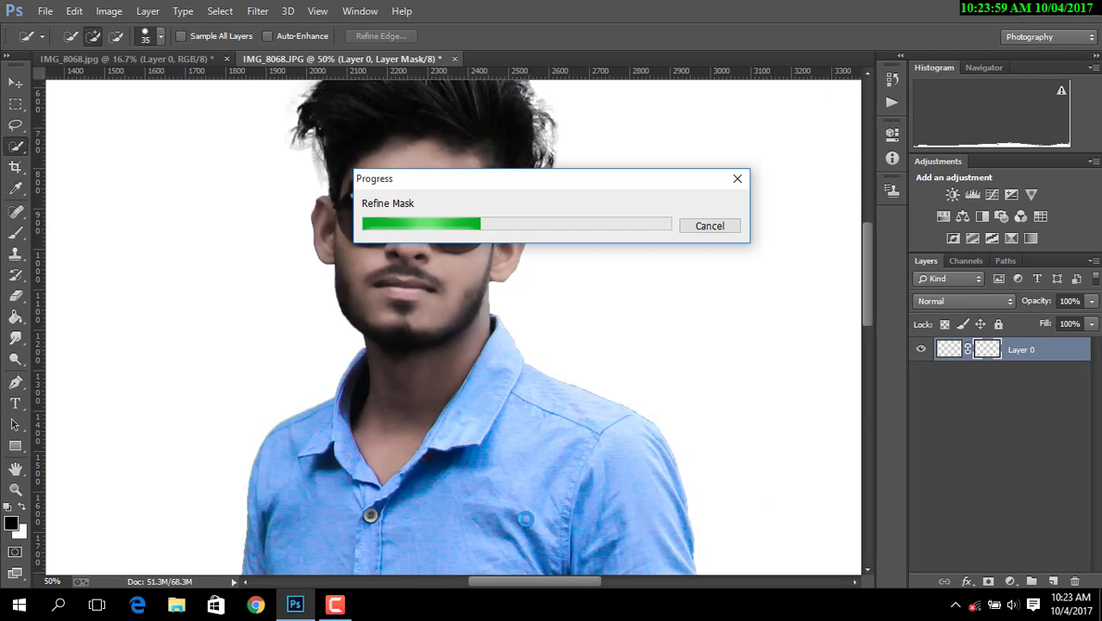
Zoom out to fit the whole image and add a vector mask to Layer 0
{"action": "key", "text": "ctrl+minus"}
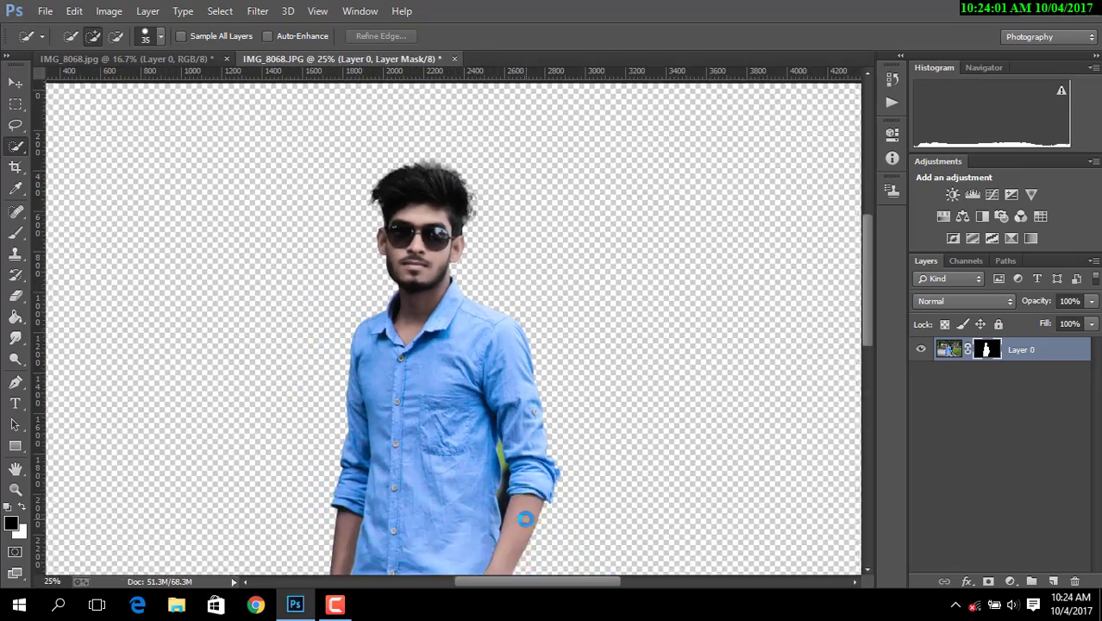
{"action": "key", "text": "ctrl+minus"}
{"action": "key", "text": "ctrl+minus"}
{"action": "key", "text": "ctrl+plus"}
{"action": "key", "text": "ctrl+plus"}
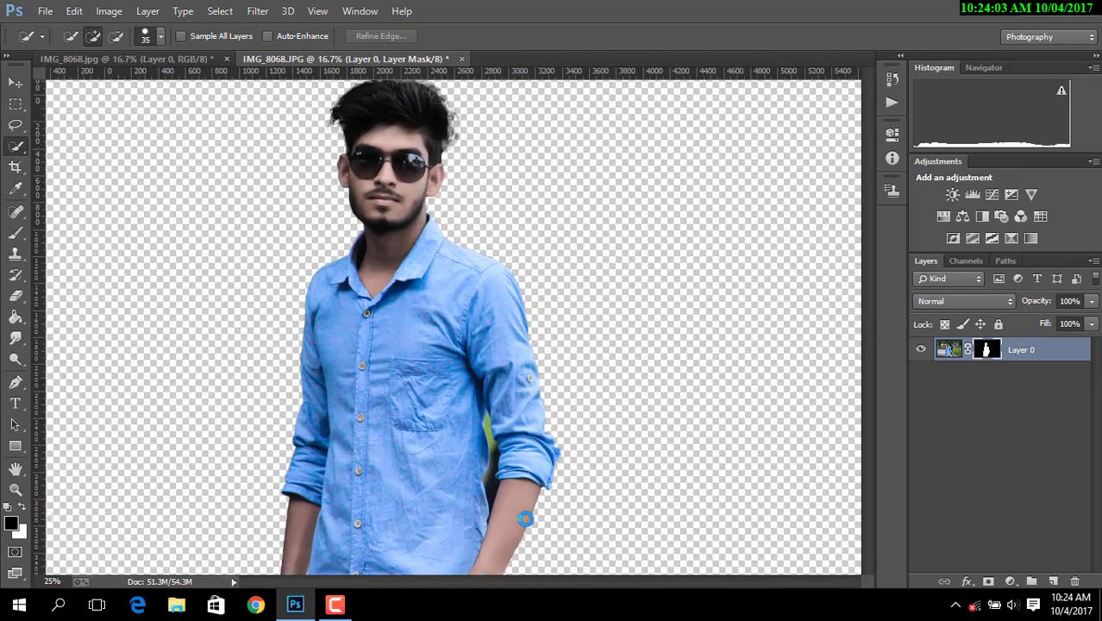
{"action": "key", "text": "ctrl+minus"}
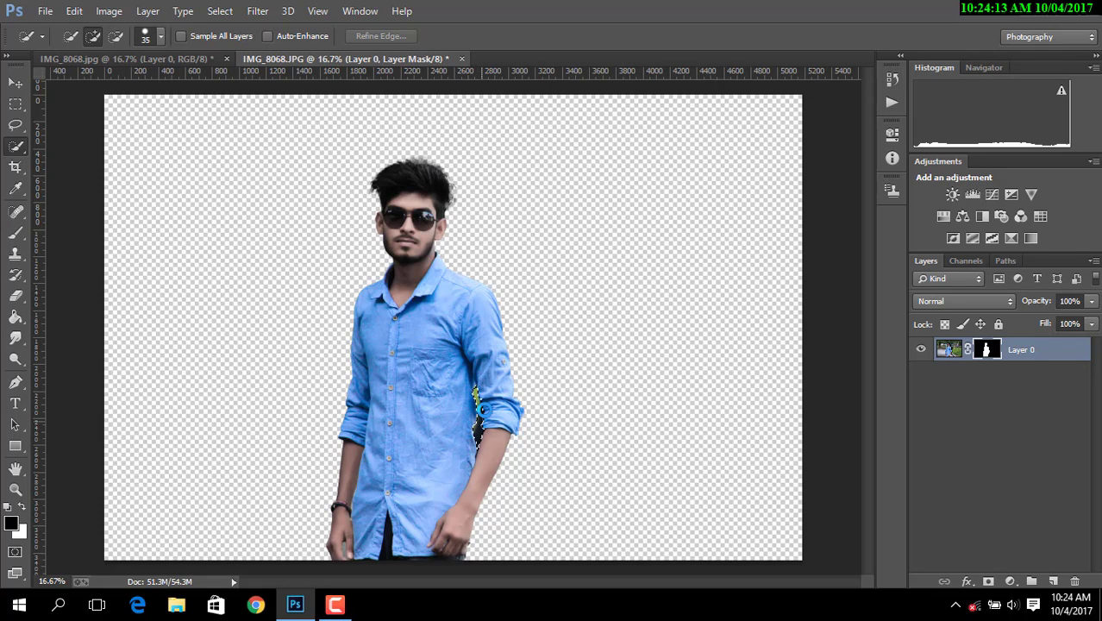
{"action": "left_click", "coordinate": [988, 581]}
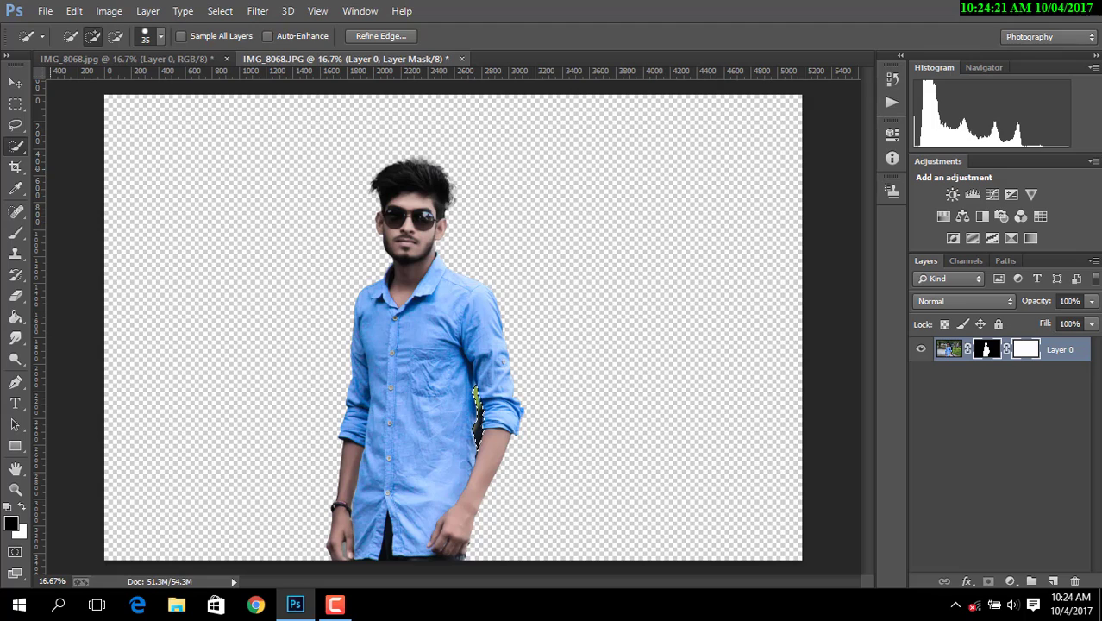
Load Layer 0's visible content as a selection and swap foreground and background colours
{"action": "left_click", "coordinate": [17, 82]}
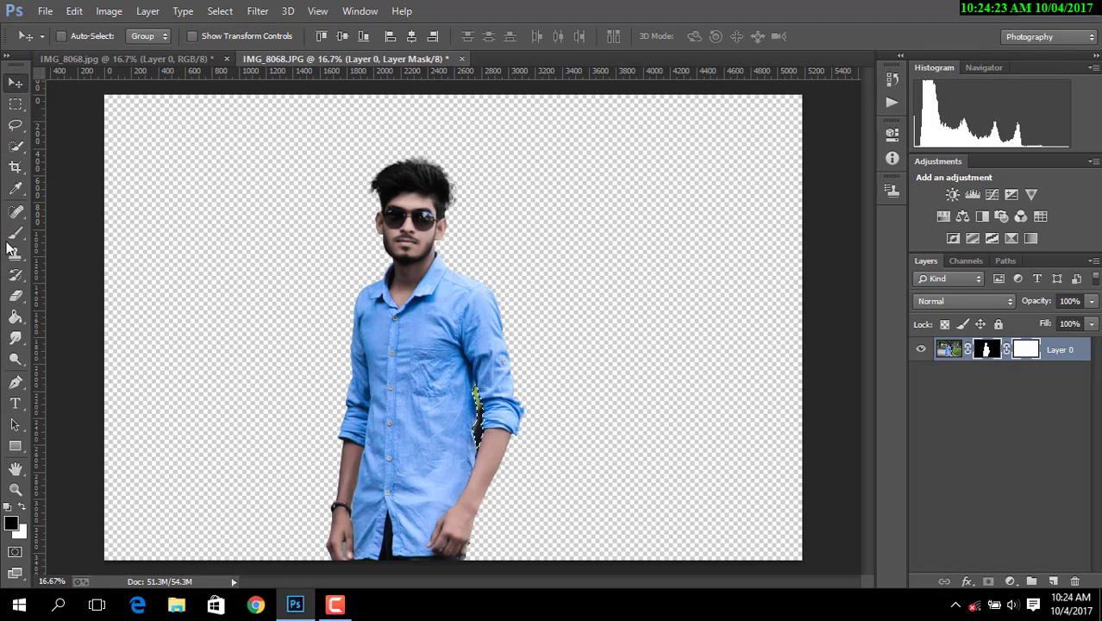
{"action": "left_click", "coordinate": [15, 145]}
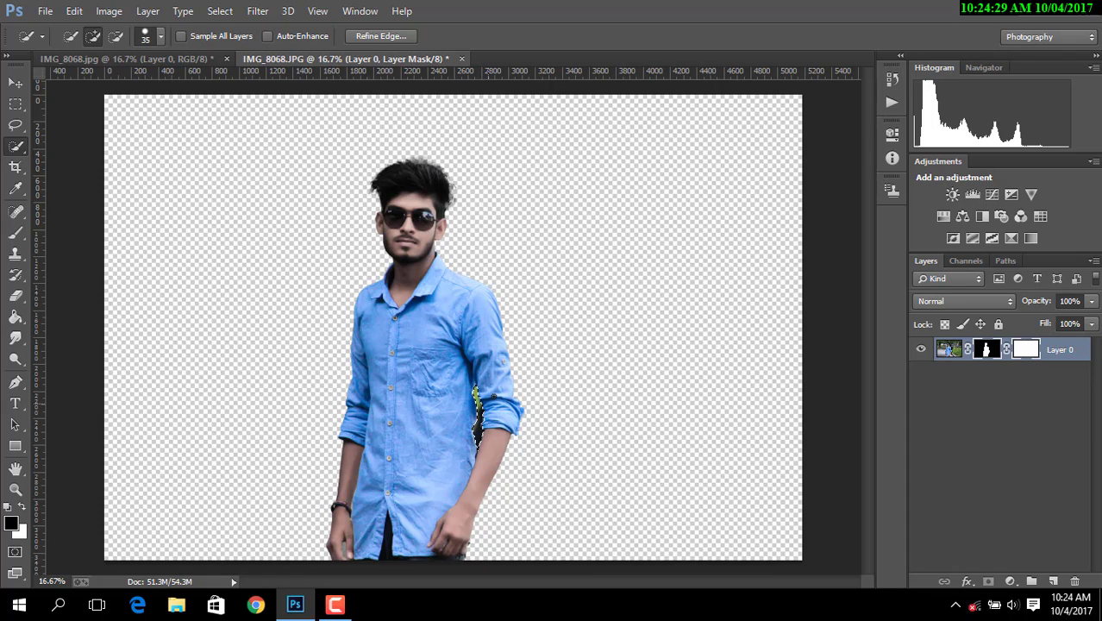
{"action": "left_click", "coordinate": [949, 352]}
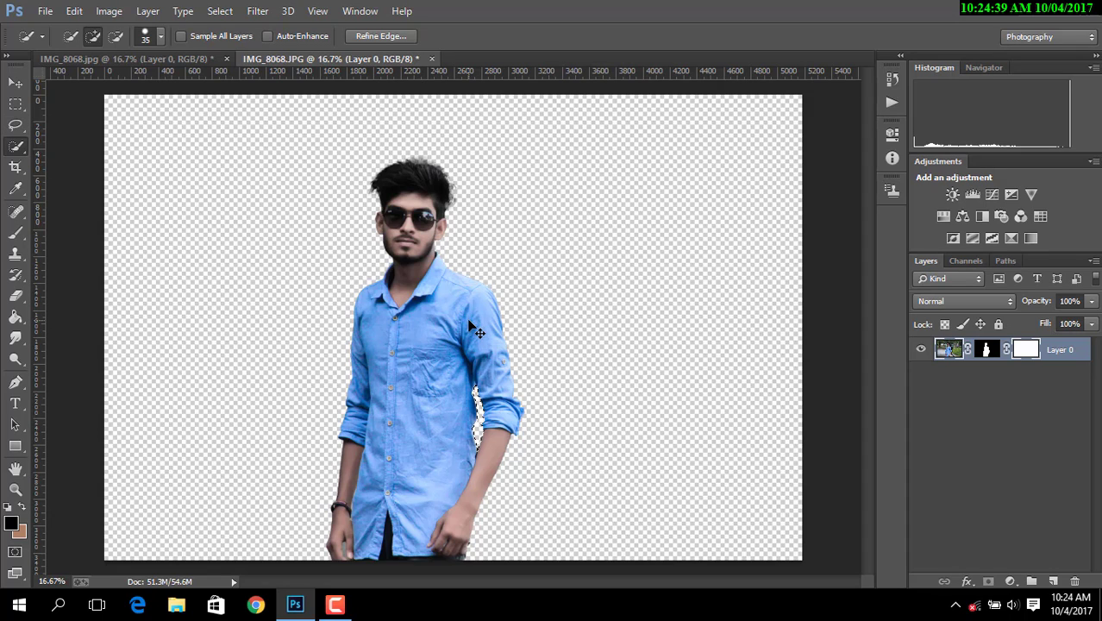
{"action": "left_click", "coordinate": [949, 349], "text": "ctrl"}
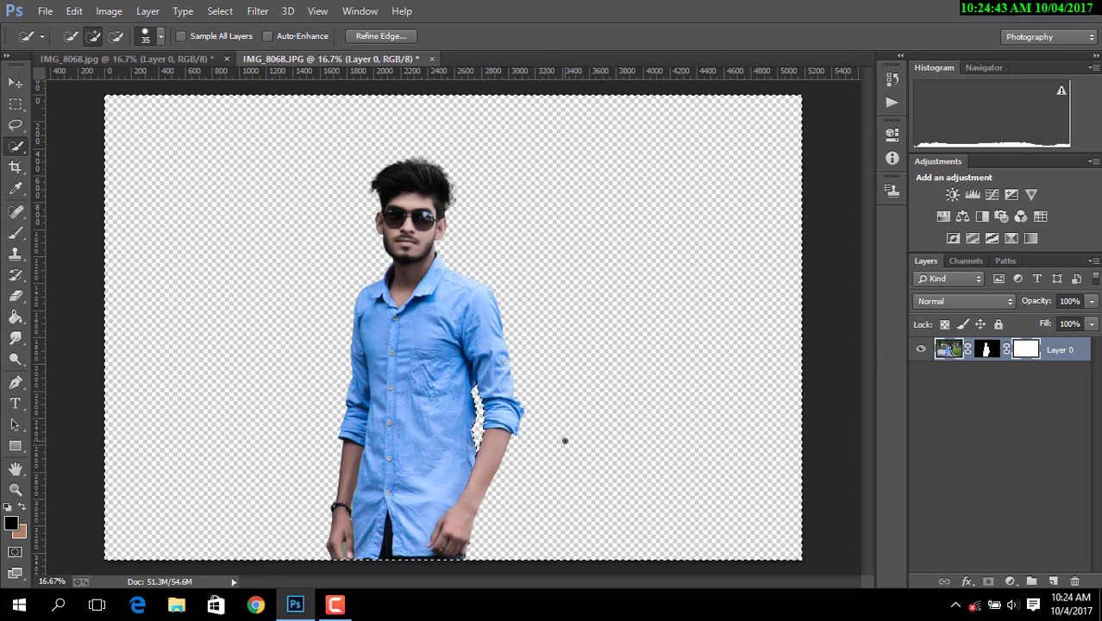
{"action": "key", "text": "x"}
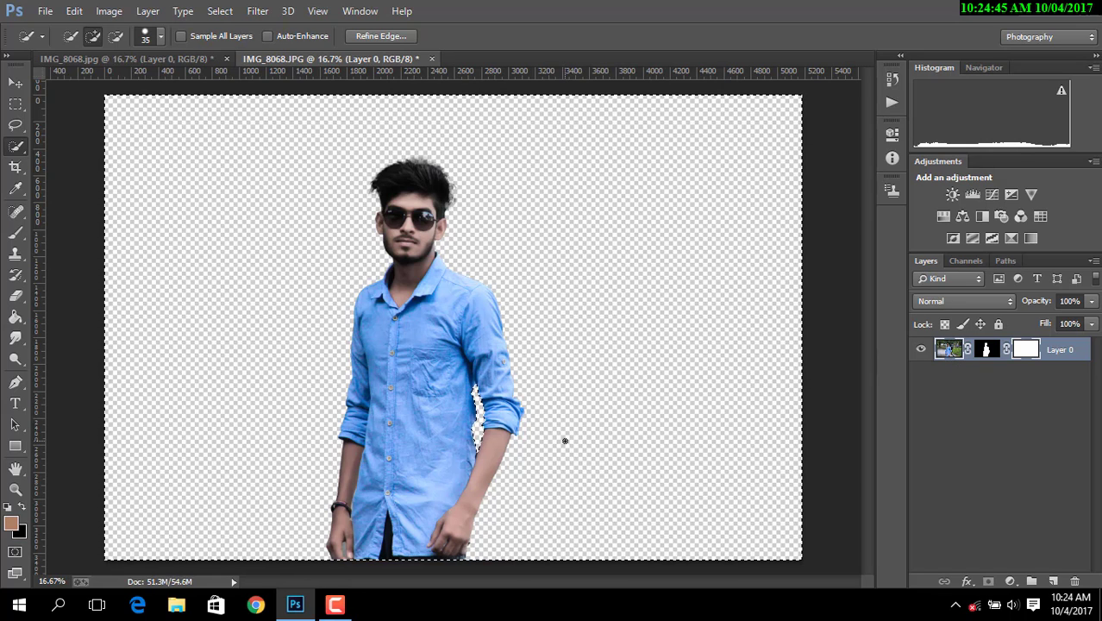
Bring up and cancel the Save As dialog, then deselect with Ctrl+D
{"action": "key", "text": "ctrl+o"}
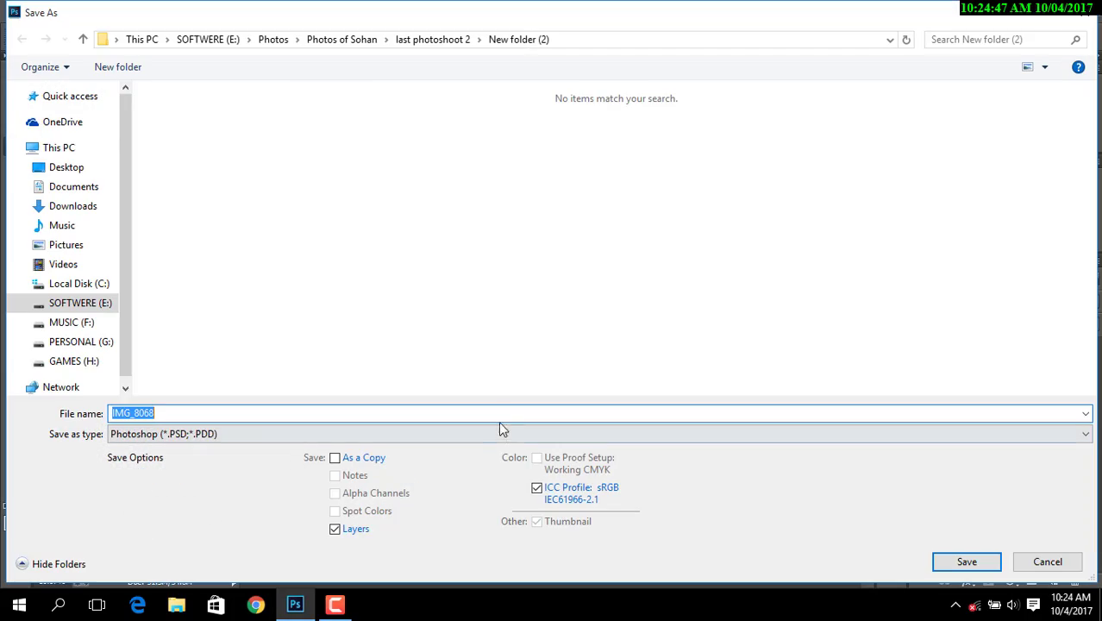
{"action": "left_click", "coordinate": [1083, 10]}
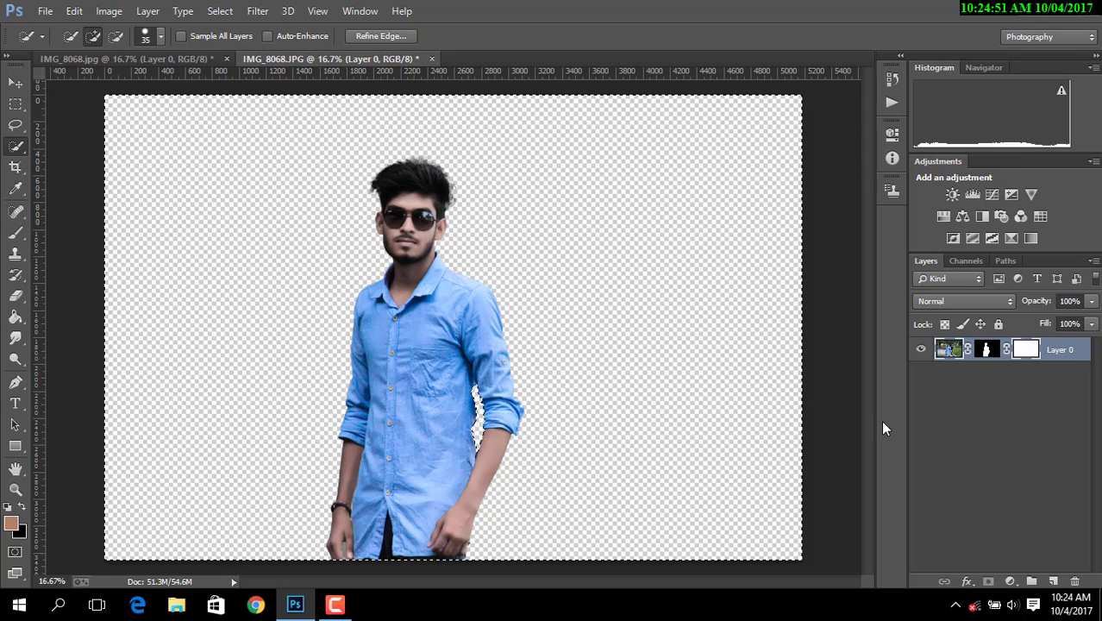
{"action": "left_click", "coordinate": [14, 124]}
{"action": "key", "text": "ctrl+d"}
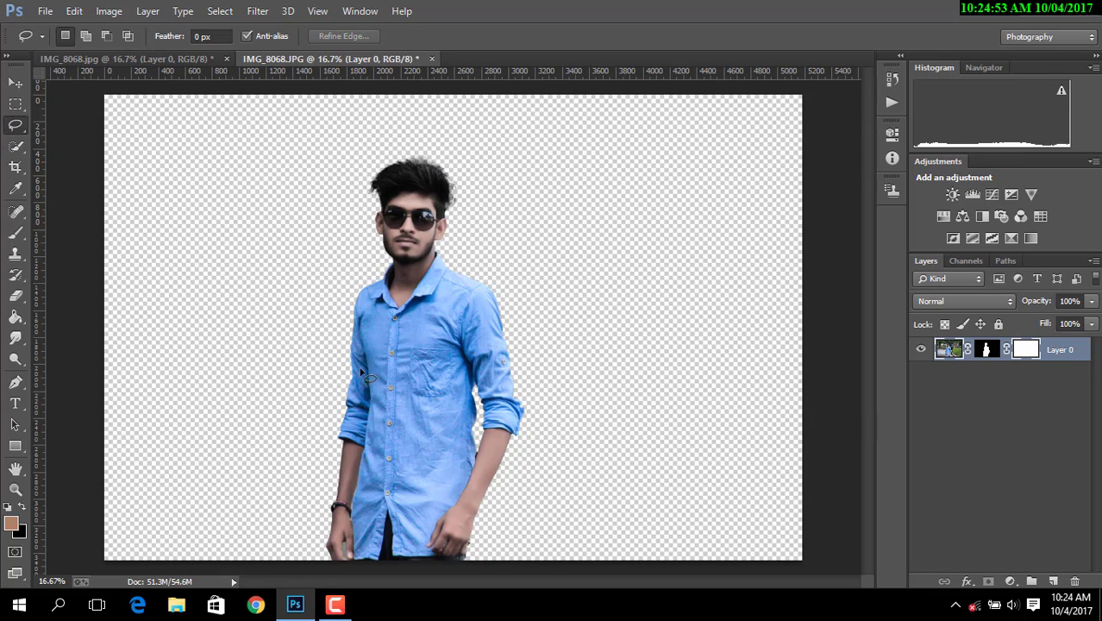
{"action": "left_click", "coordinate": [13, 87]}
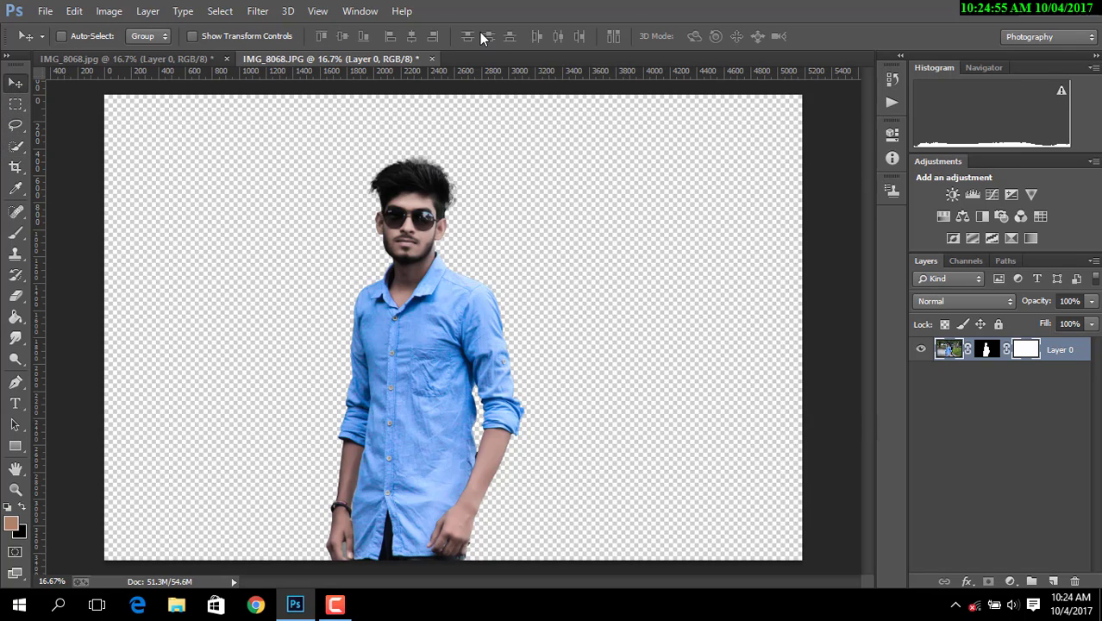
Bring up the File > Open browser and close it without opening anything
{"action": "left_click", "coordinate": [44, 11]}
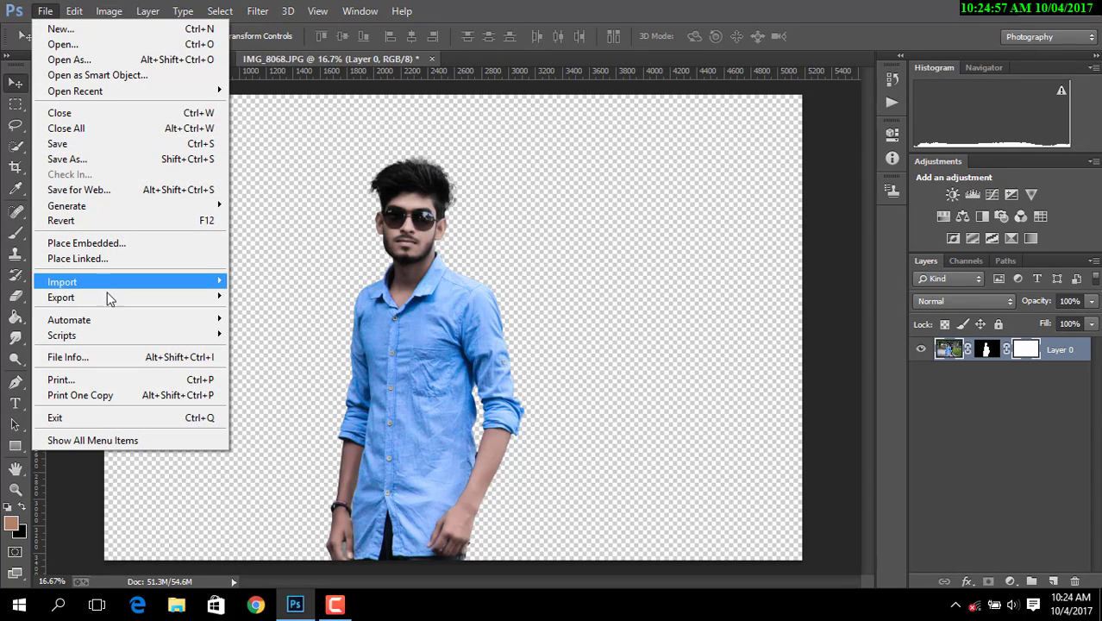
{"action": "left_click", "coordinate": [94, 44]}
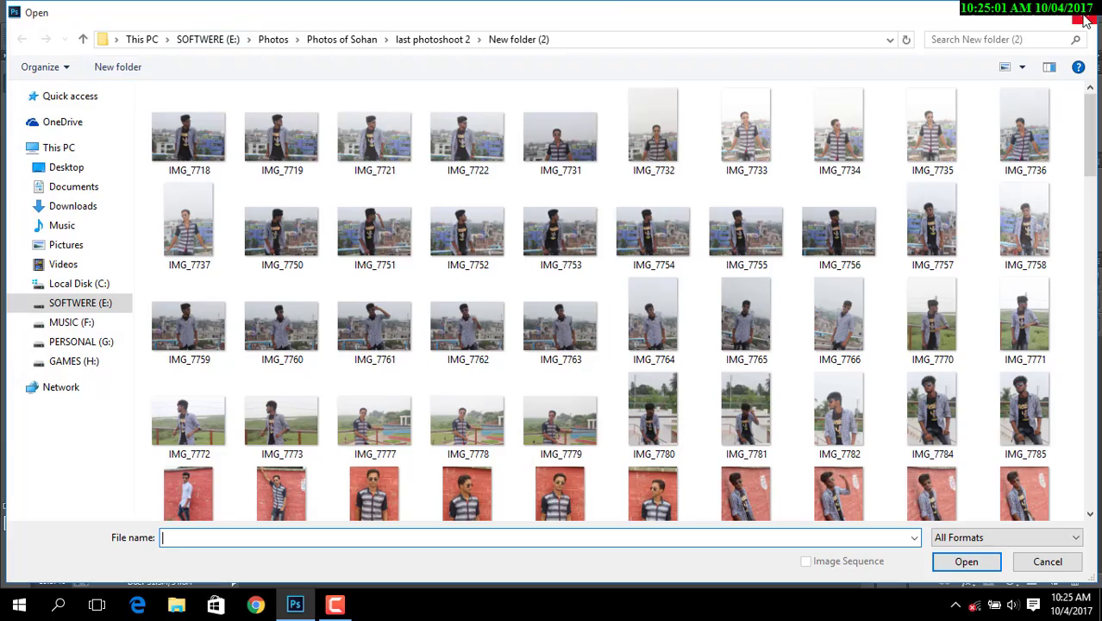
{"action": "left_click", "coordinate": [1084, 19]}
In File > Place Linked, browse to SOFTWERE (E:) > Photos > Photoshop Editing Photos > UCDownloads
{"action": "left_click", "coordinate": [45, 10]}
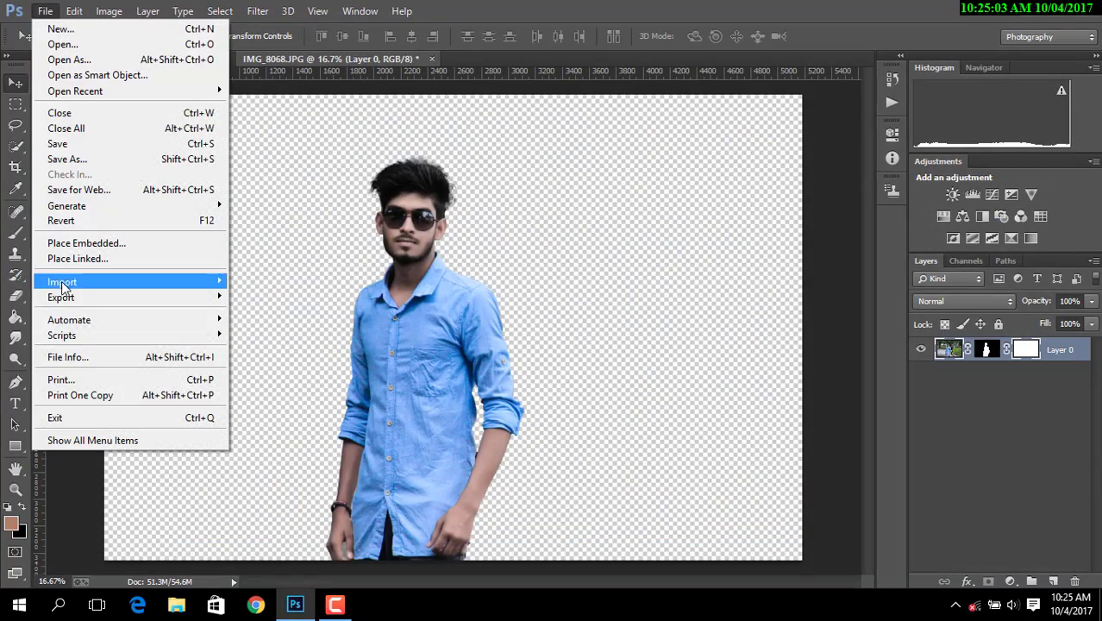
{"action": "left_click", "coordinate": [89, 250]}
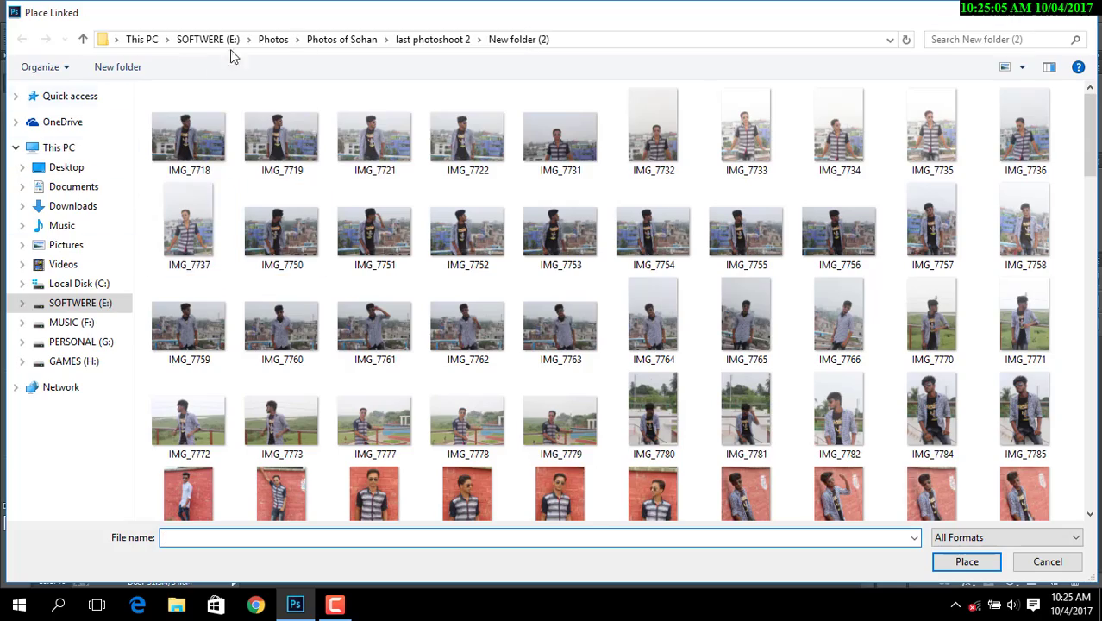
{"action": "left_click", "coordinate": [424, 40]}
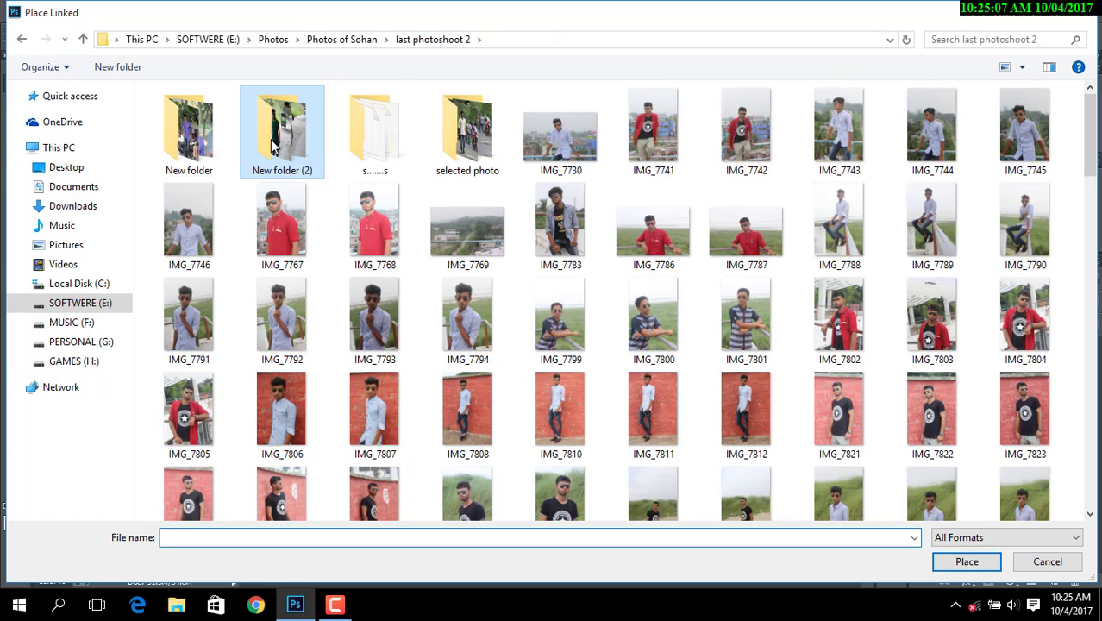
{"action": "left_click", "coordinate": [342, 39]}
{"action": "left_click", "coordinate": [231, 43]}
{"action": "left_click", "coordinate": [248, 39]}
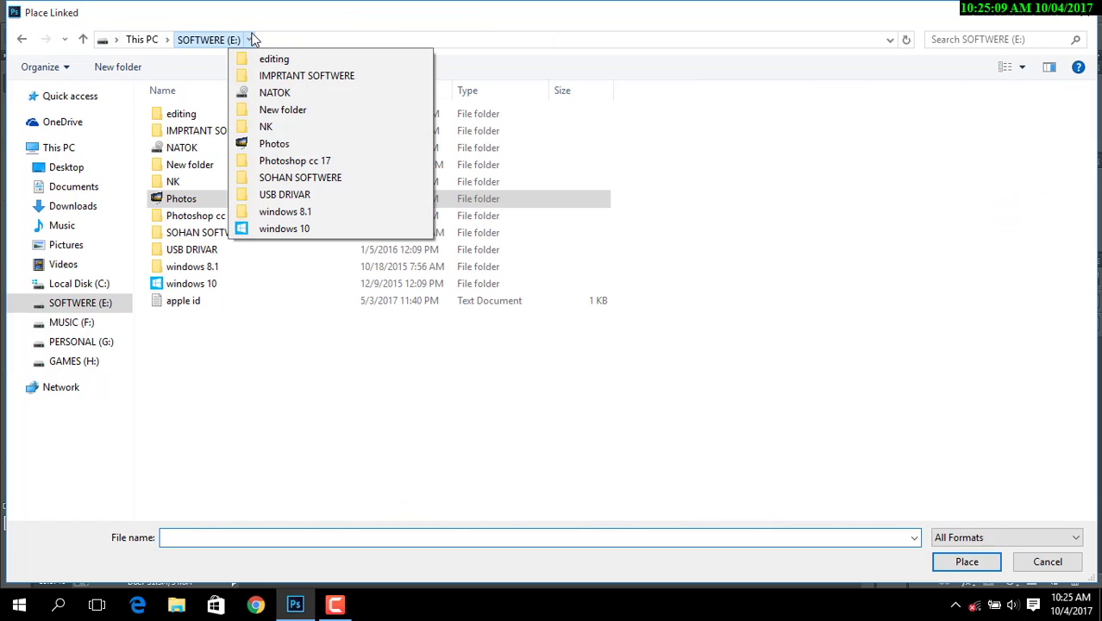
{"action": "left_click", "coordinate": [181, 200]}
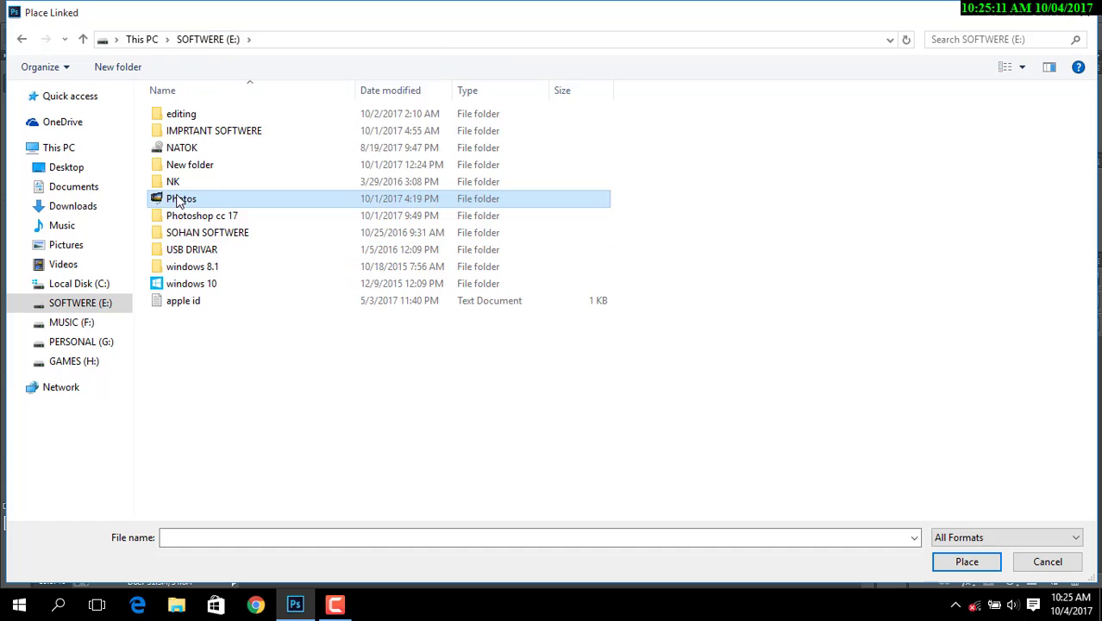
{"action": "double_click", "coordinate": [181, 200]}
{"action": "double_click", "coordinate": [438, 147]}
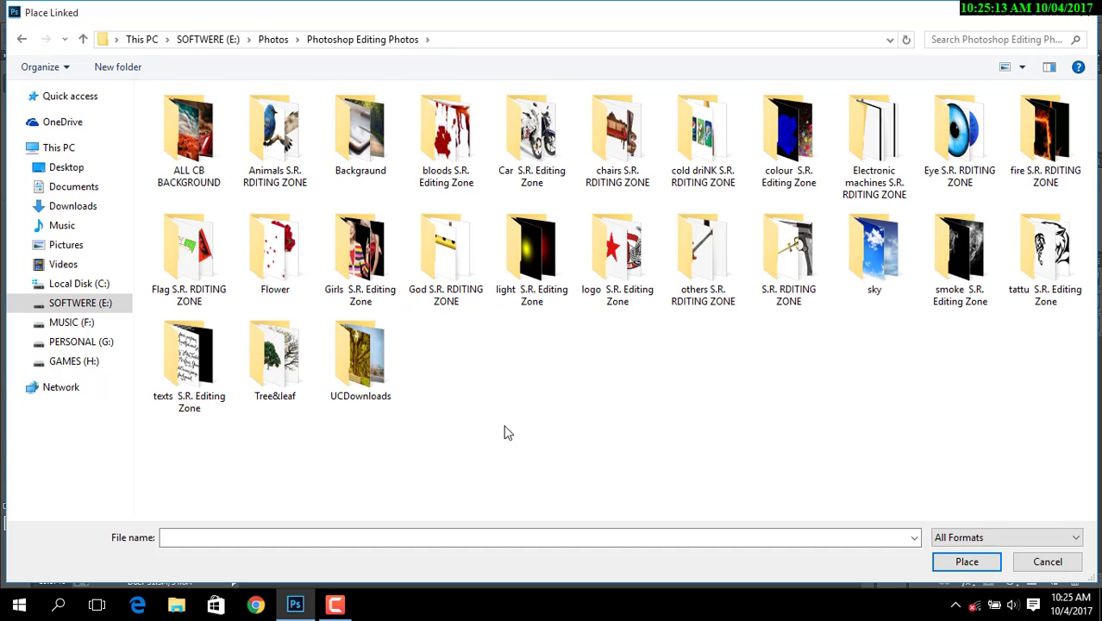
{"action": "left_click", "coordinate": [368, 362]}
{"action": "double_click", "coordinate": [370, 362]}
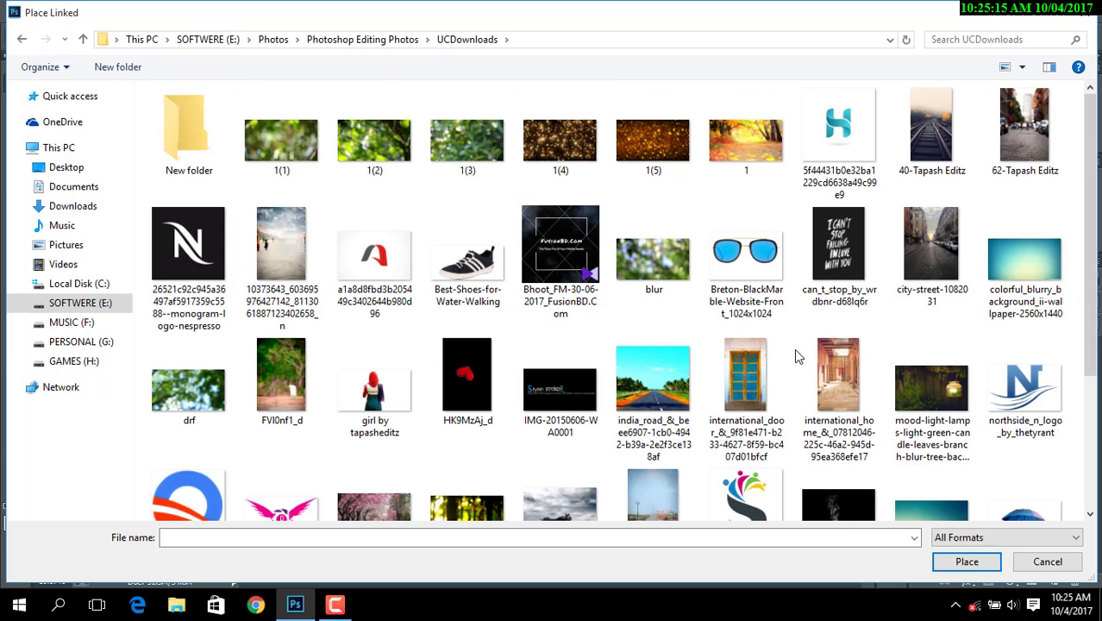
Place the blur image from UCDownloads as a new linked layer
{"action": "scroll", "coordinate": [741, 362], "scroll_direction": "down", "scroll_amount": 3}
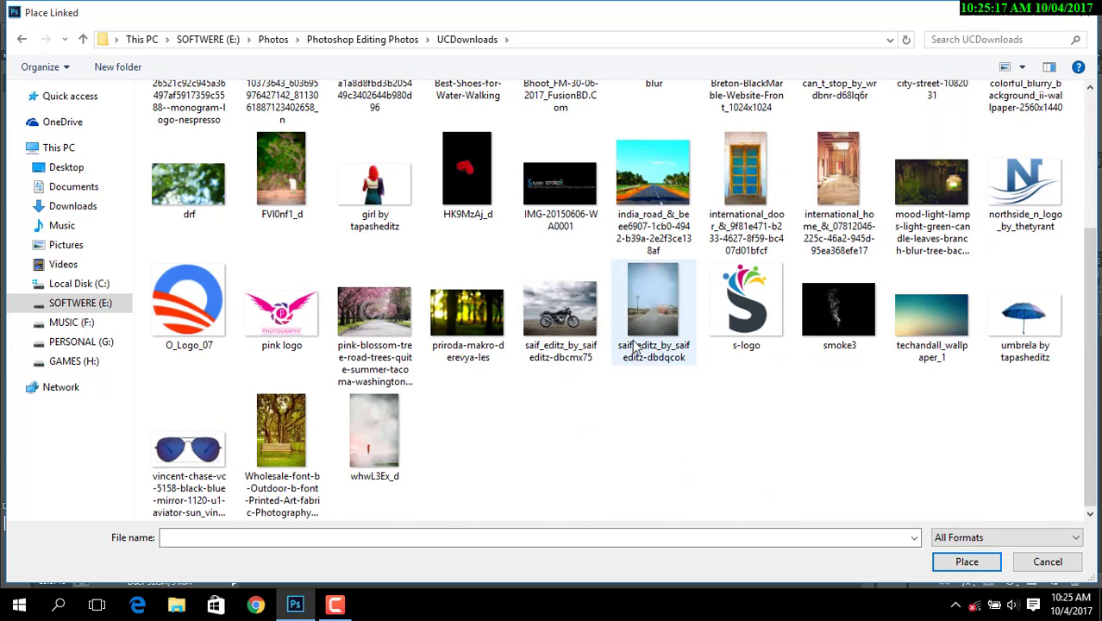
{"action": "scroll", "coordinate": [655, 345], "scroll_direction": "up", "scroll_amount": 3}
{"action": "scroll", "coordinate": [627, 334], "scroll_direction": "down", "scroll_amount": 3}
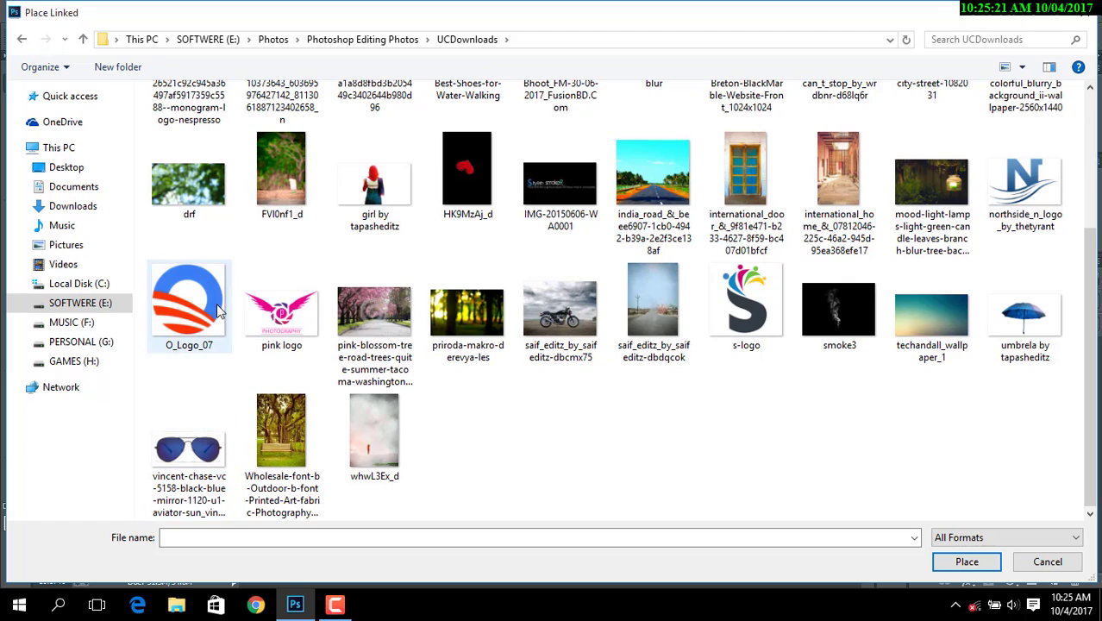
{"action": "scroll", "coordinate": [782, 367], "scroll_direction": "up", "scroll_amount": 3}
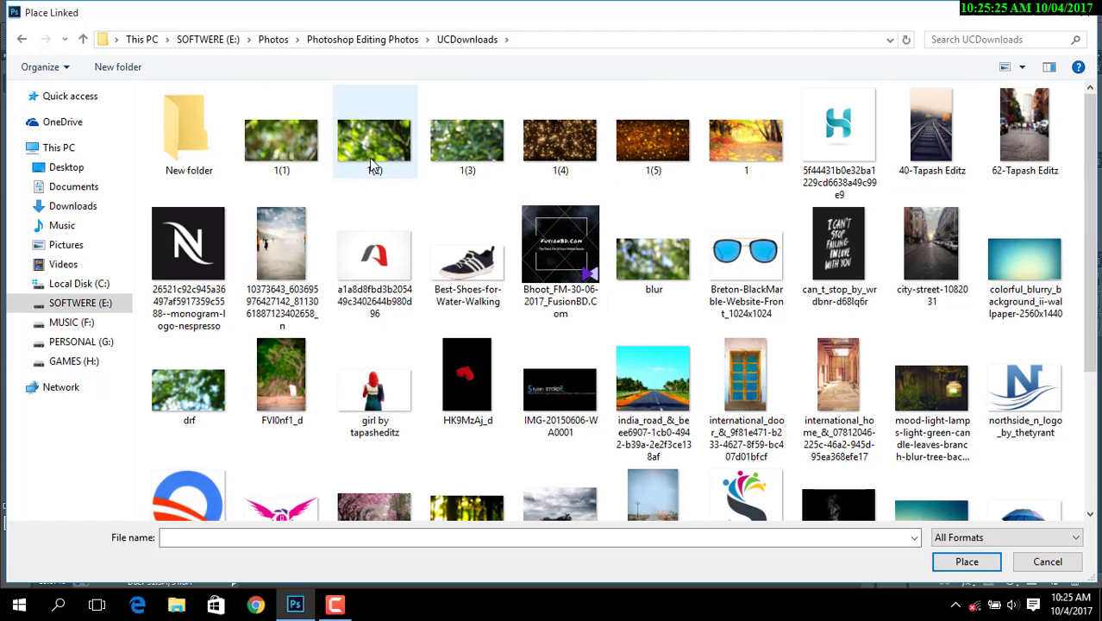
{"action": "left_click_drag", "start_coordinate": [1090, 238], "coordinate": [1090, 244]}
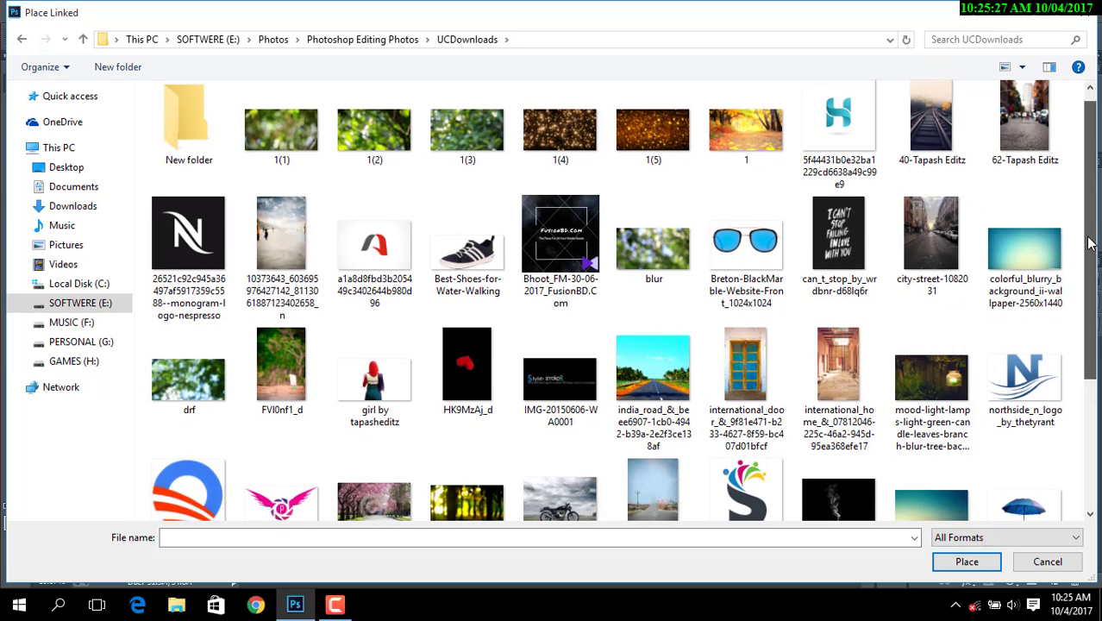
{"action": "double_click", "coordinate": [639, 255]}
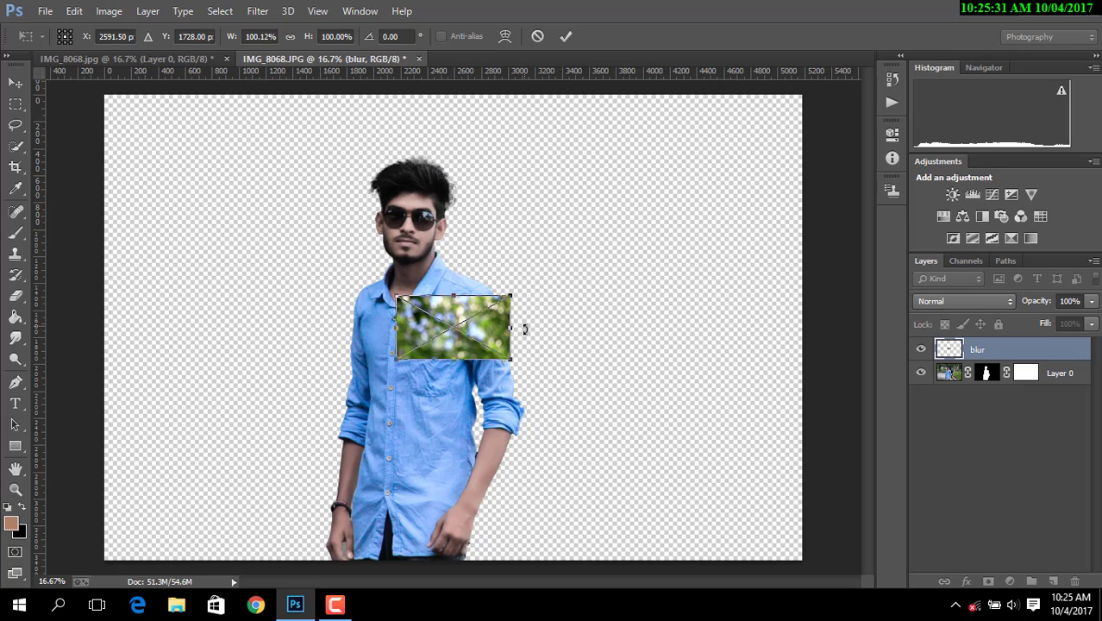
Rotate the blur image upright and scale it to fill the canvas height, then commit
{"action": "left_click_drag", "start_coordinate": [525, 326], "coordinate": [457, 410]}
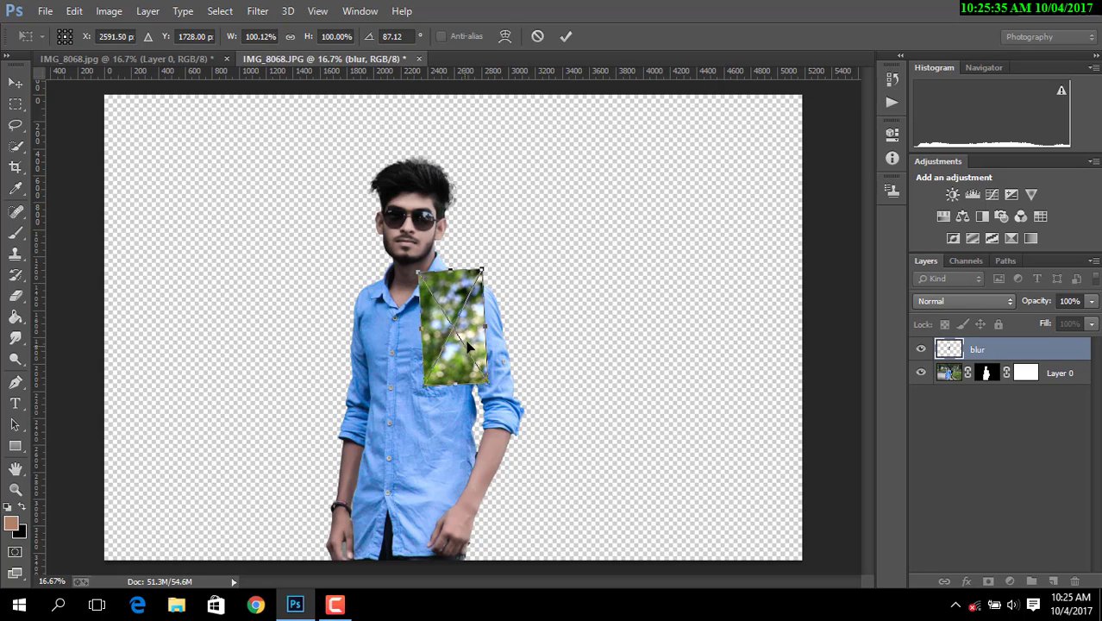
{"action": "mouse_move", "coordinate": [474, 336]}
{"action": "left_mouse_down"}
{"action": "mouse_move", "coordinate": [399, 150]}
{"action": "mouse_move", "coordinate": [417, 191]}
{"action": "left_mouse_up"}
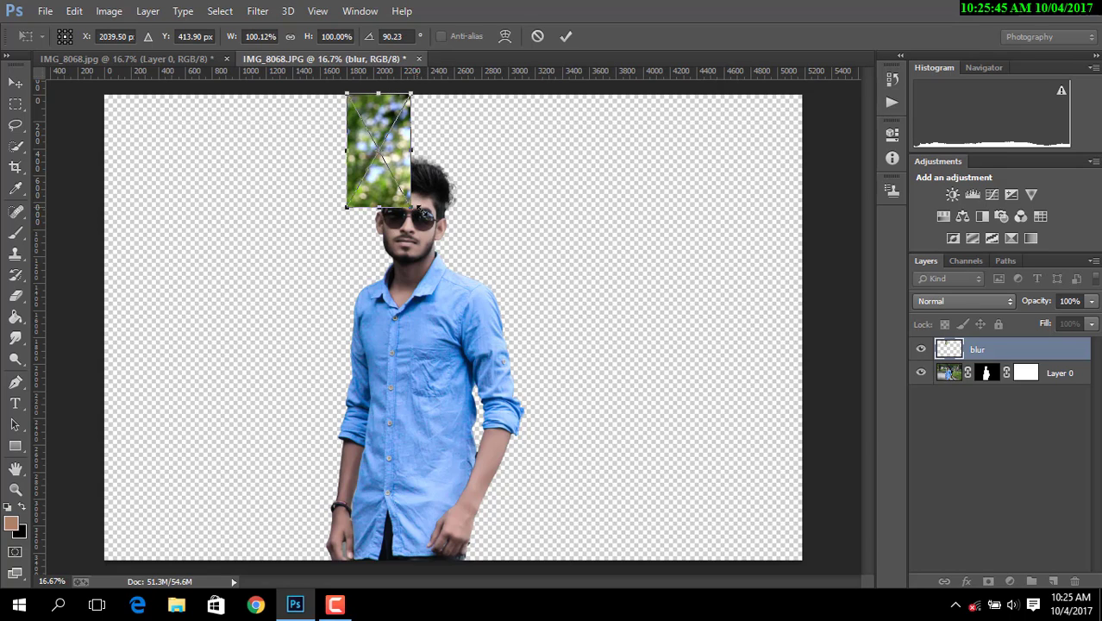
{"action": "left_click_drag", "start_coordinate": [418, 209], "coordinate": [442, 267]}
{"action": "left_click_drag", "start_coordinate": [417, 138], "coordinate": [440, 249]}
{"action": "left_click_drag", "start_coordinate": [453, 305], "coordinate": [607, 593]}
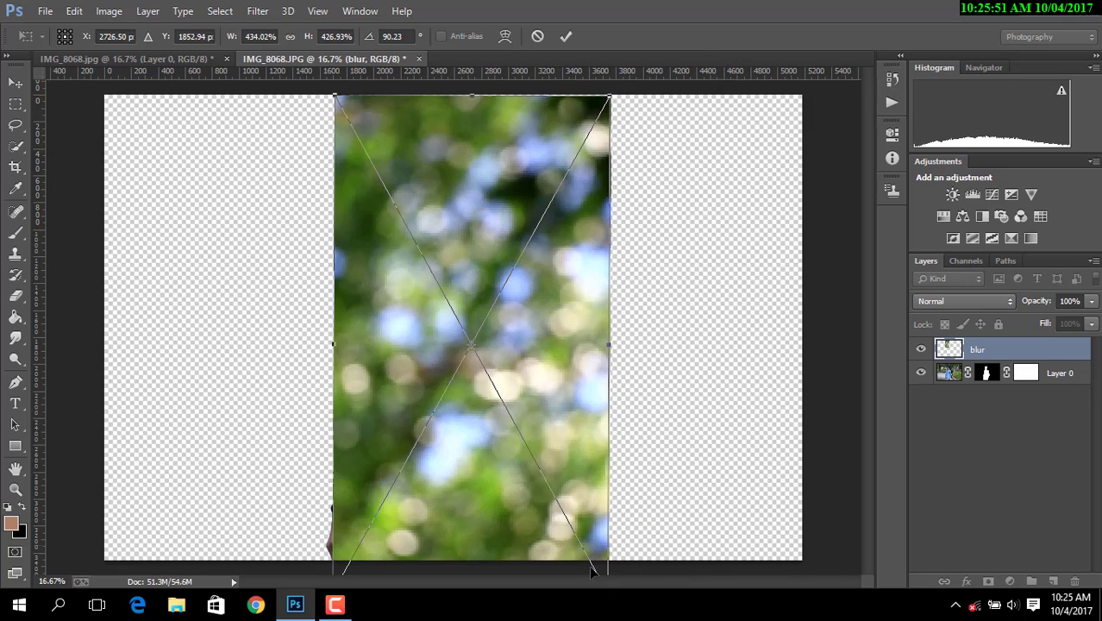
{"action": "left_click_drag", "start_coordinate": [462, 450], "coordinate": [434, 449]}
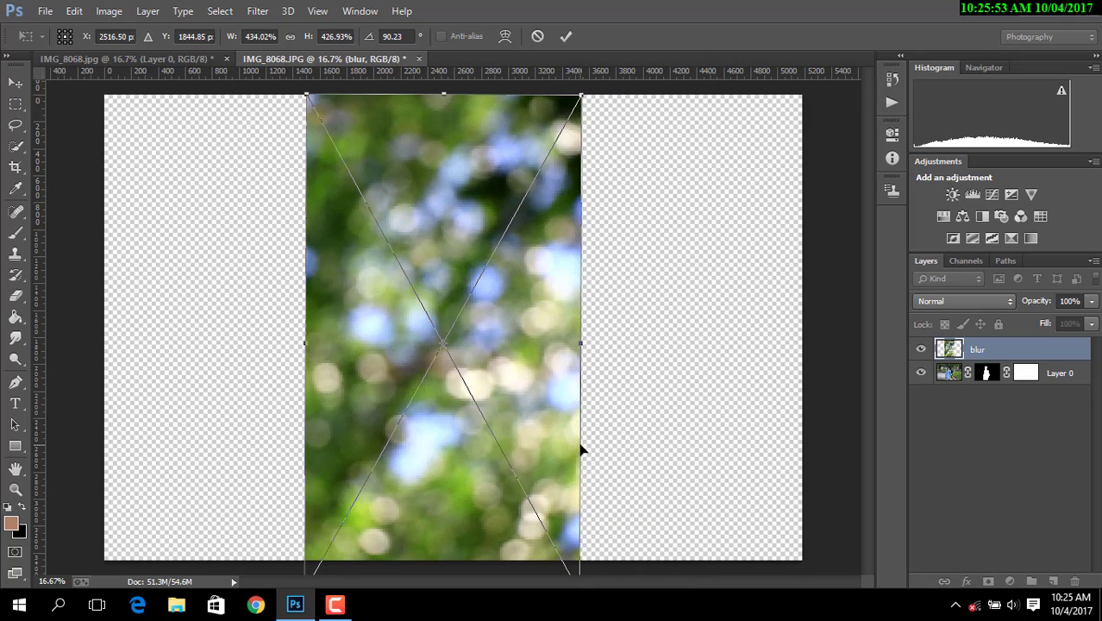
{"action": "left_click_drag", "start_coordinate": [584, 445], "coordinate": [588, 444]}
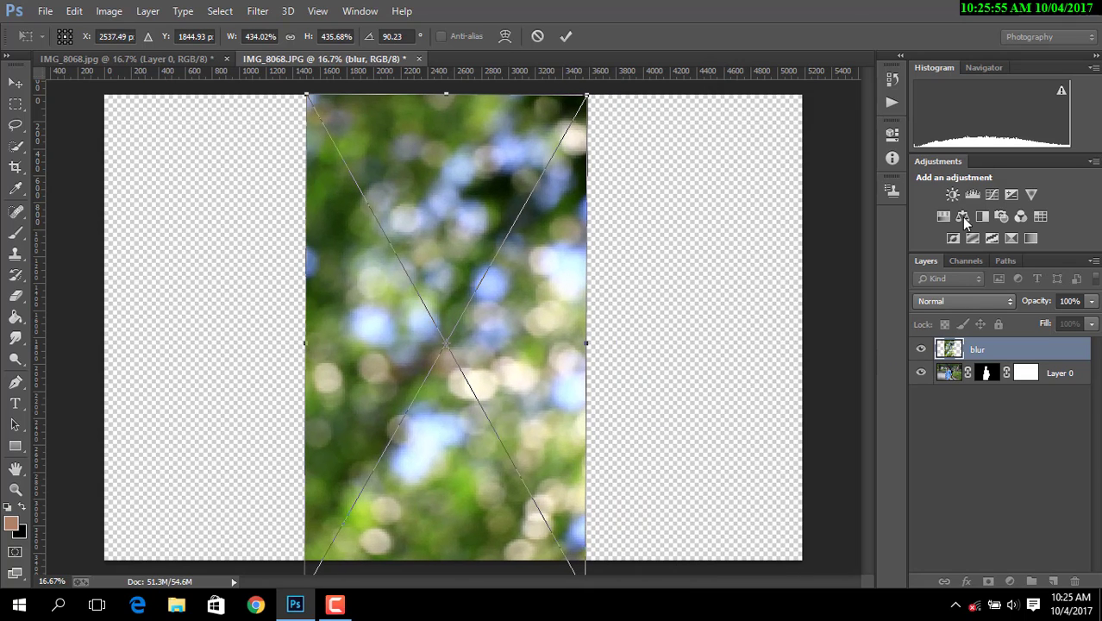
{"action": "left_click", "coordinate": [565, 36]}
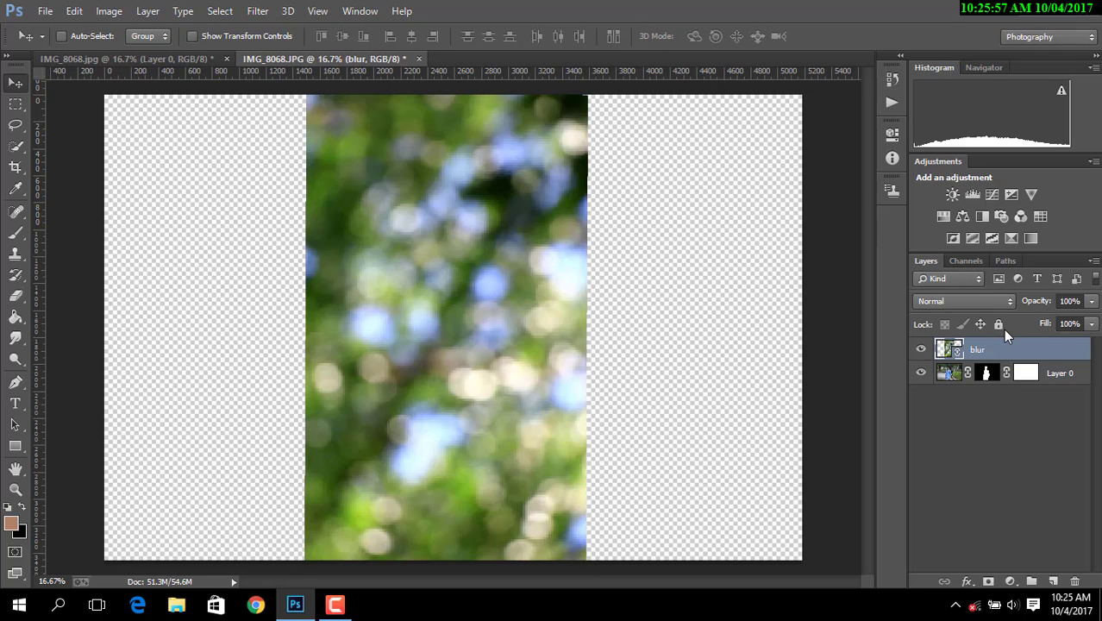
Move the blur layer beneath Layer 0, shift it left behind the man, and select Layer 0
{"action": "left_click_drag", "start_coordinate": [1019, 362], "coordinate": [1017, 393]}
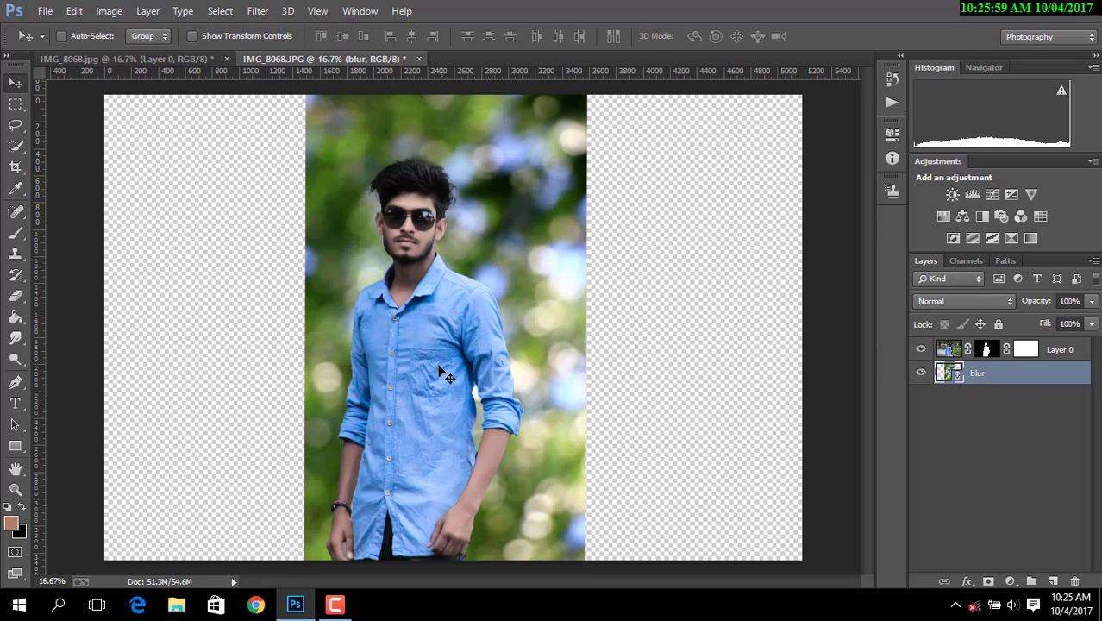
{"action": "left_click_drag", "start_coordinate": [448, 374], "coordinate": [400, 373]}
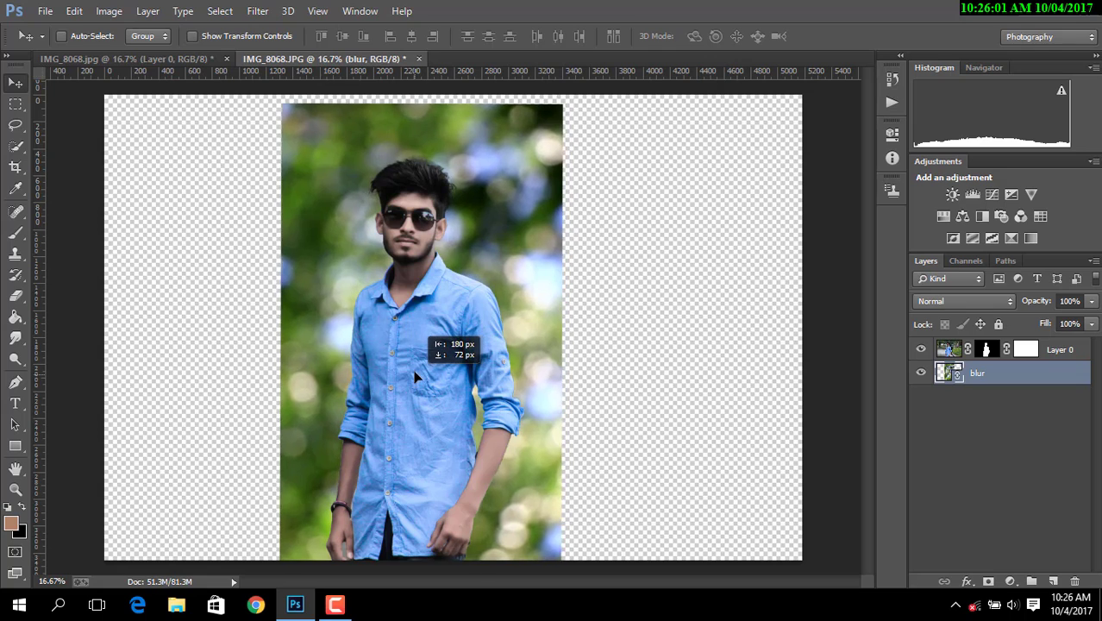
{"action": "left_click_drag", "start_coordinate": [400, 373], "coordinate": [409, 360]}
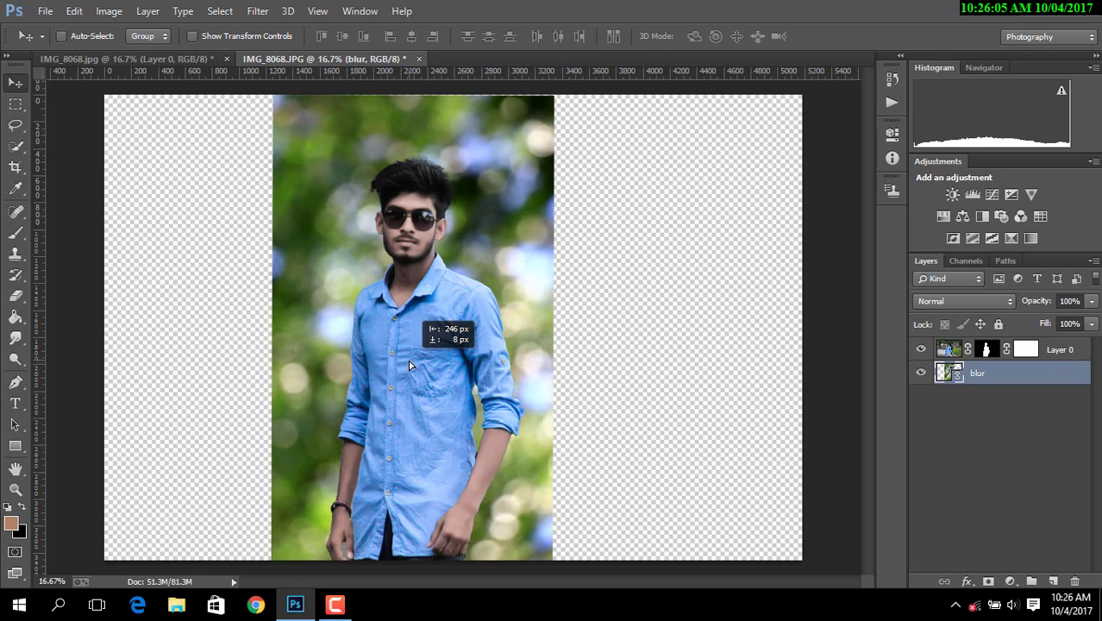
{"action": "left_click", "coordinate": [949, 352]}
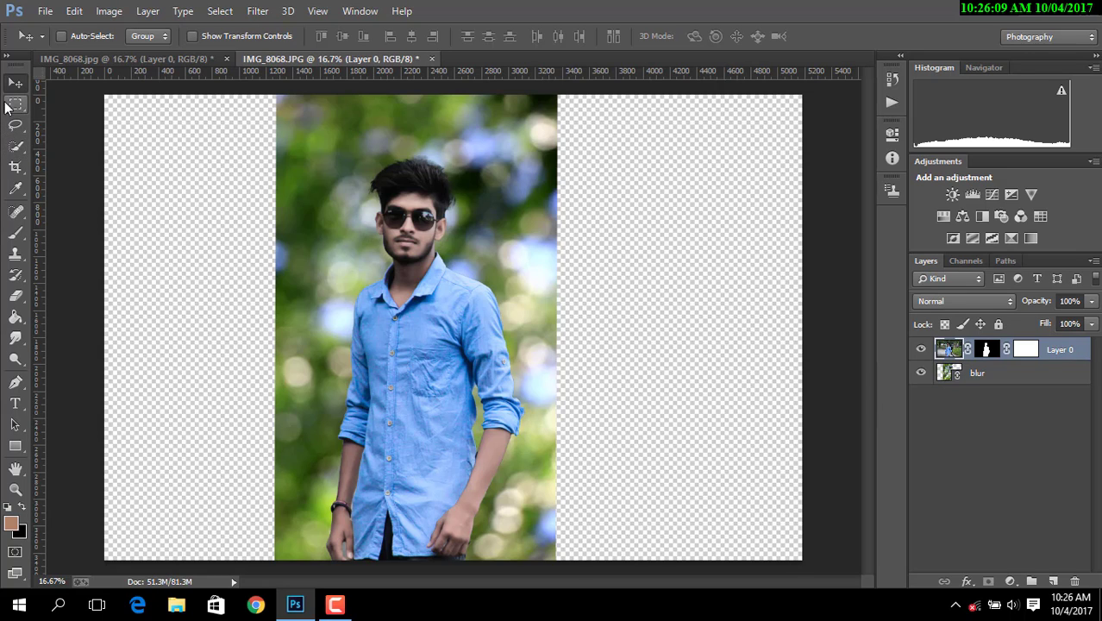
Crop the left and right edges in to the bokeh backdrop for a portrait frame
{"action": "left_click", "coordinate": [15, 171]}
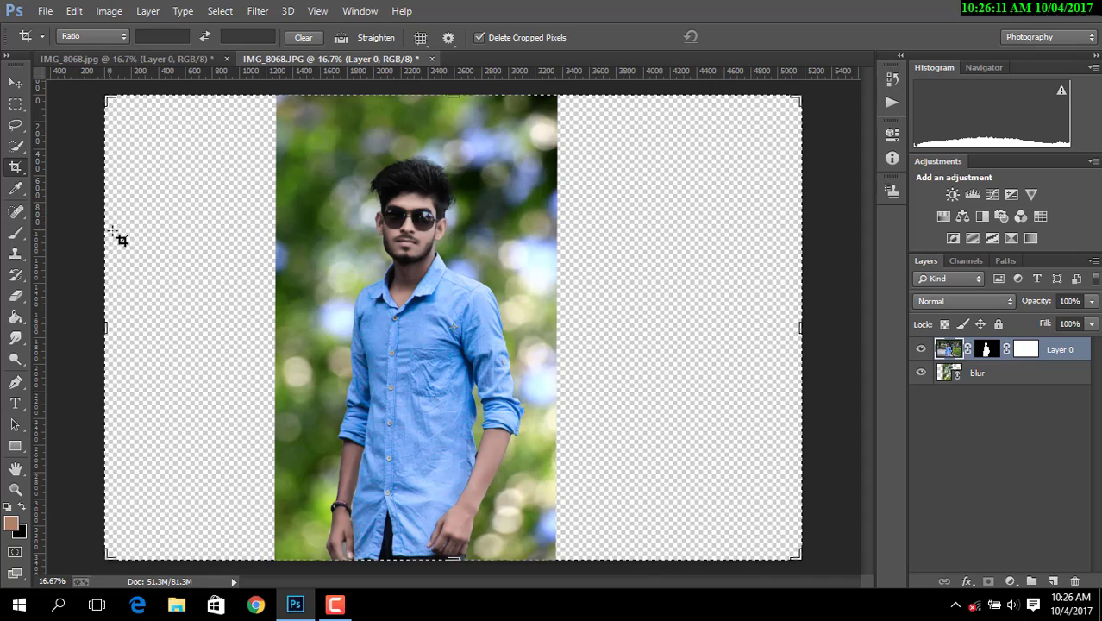
{"action": "mouse_move", "coordinate": [110, 242]}
{"action": "left_mouse_down"}
{"action": "mouse_move", "coordinate": [195, 244]}
{"action": "mouse_move", "coordinate": [261, 217]}
{"action": "left_mouse_up"}
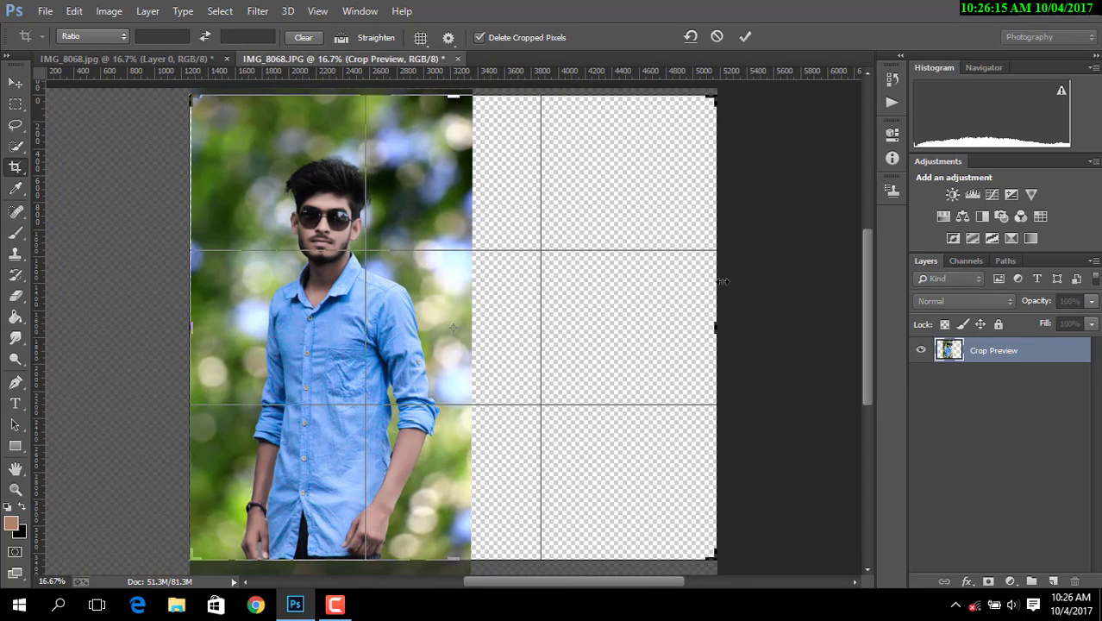
{"action": "left_click_drag", "start_coordinate": [722, 281], "coordinate": [597, 274]}
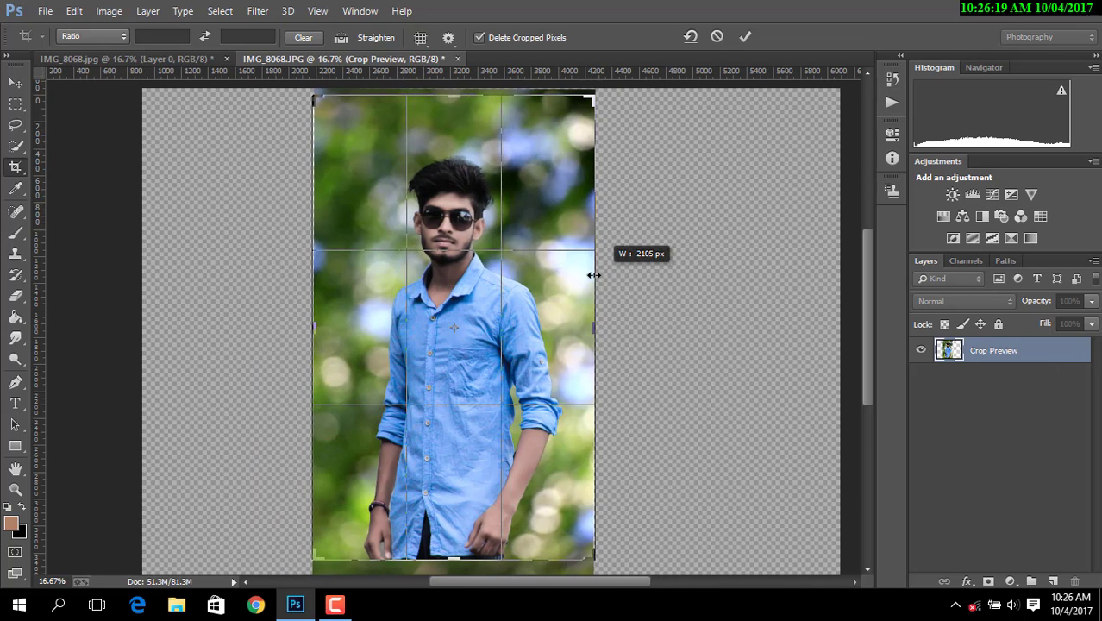
{"action": "left_click_drag", "start_coordinate": [597, 274], "coordinate": [598, 276]}
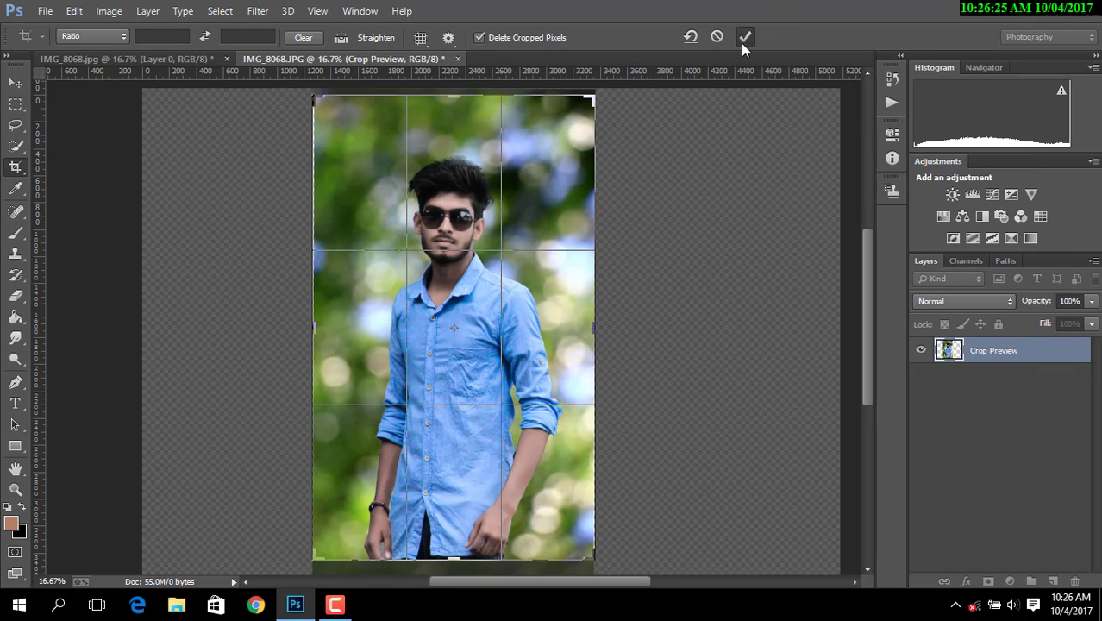
{"action": "left_click", "coordinate": [744, 37]}
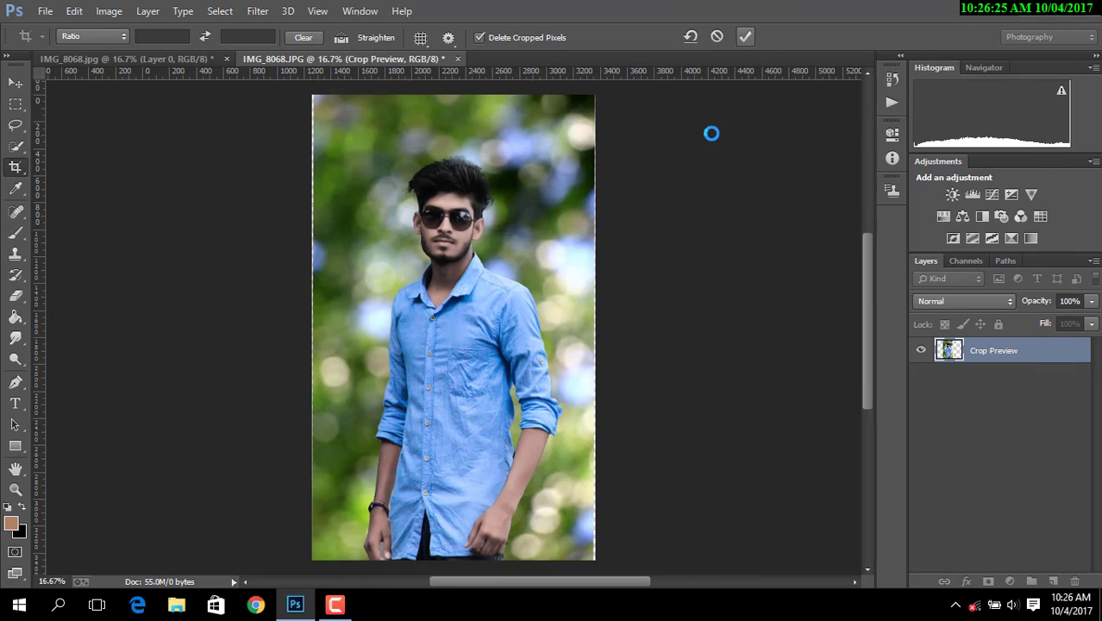
Refine the crop twice more, narrowing the portrait canvas slightly
{"action": "left_click", "coordinate": [362, 244]}
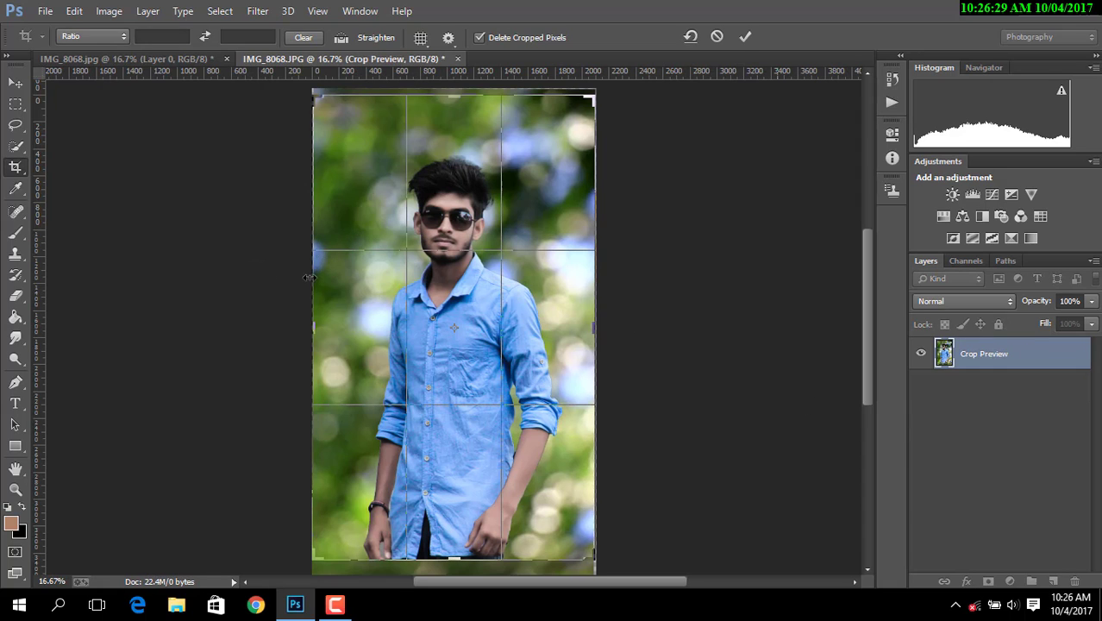
{"action": "left_click_drag", "start_coordinate": [308, 277], "coordinate": [312, 285]}
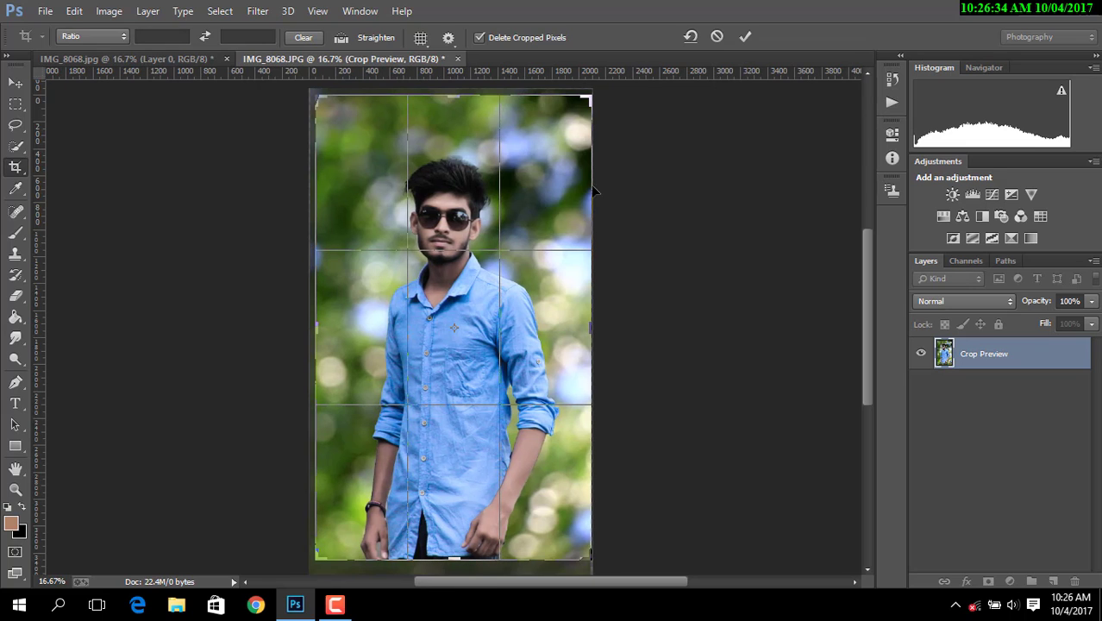
{"action": "left_click", "coordinate": [748, 36]}
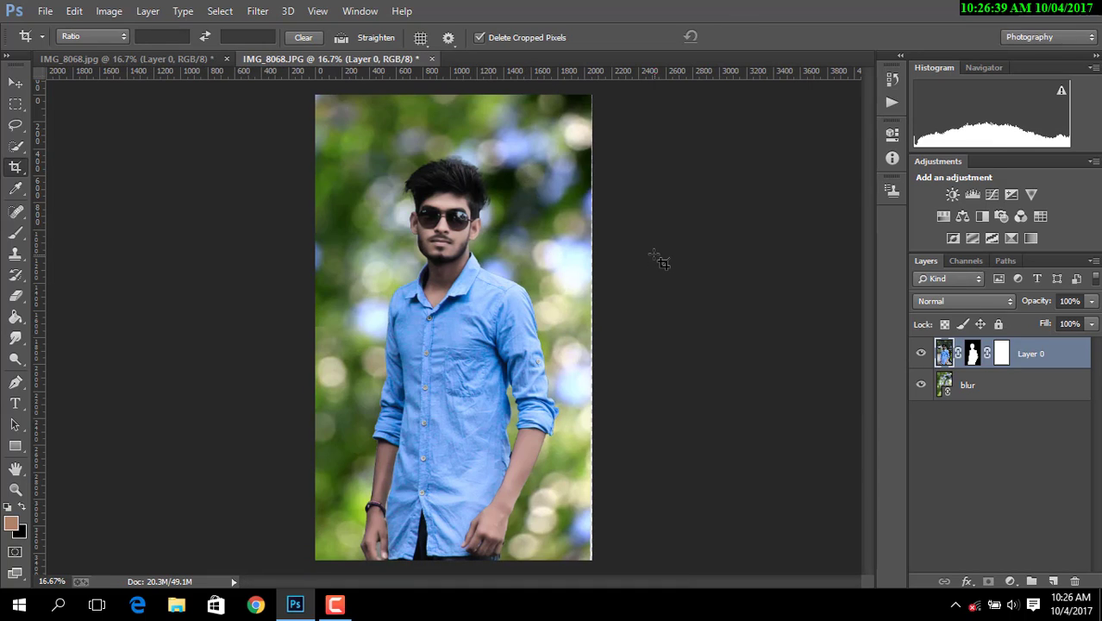
{"action": "left_click", "coordinate": [491, 212]}
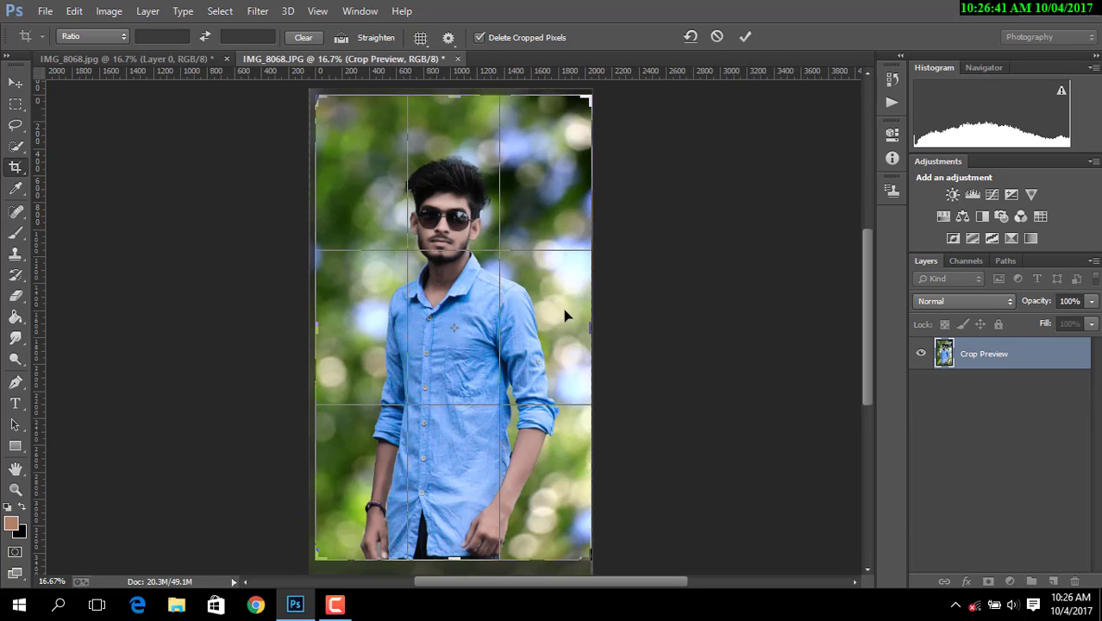
{"action": "left_click_drag", "start_coordinate": [588, 326], "coordinate": [593, 332]}
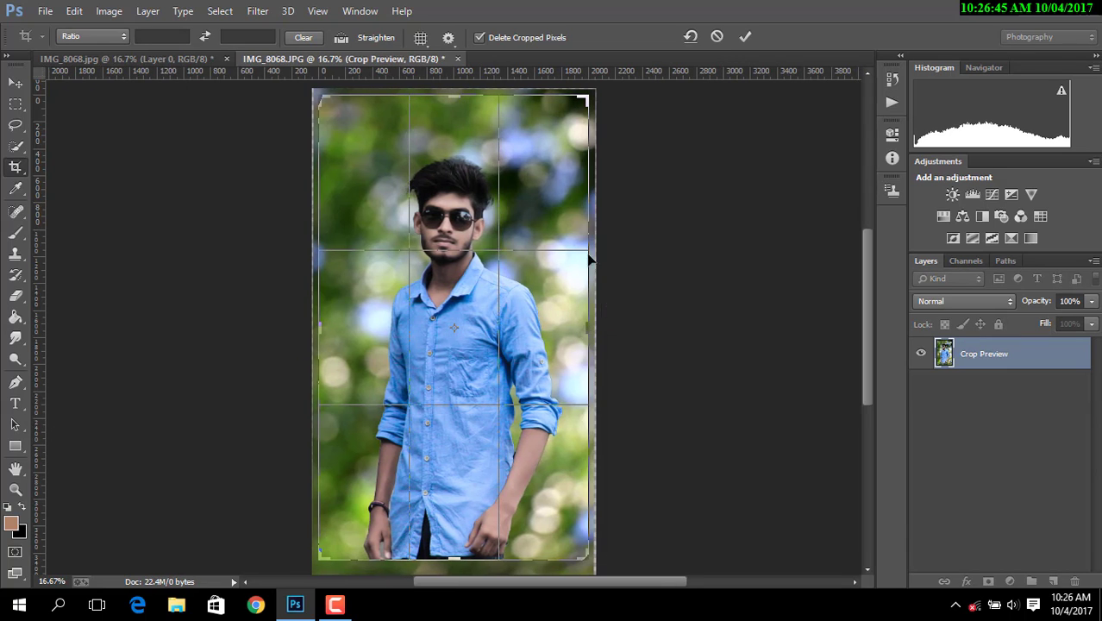
{"action": "left_click", "coordinate": [745, 36]}
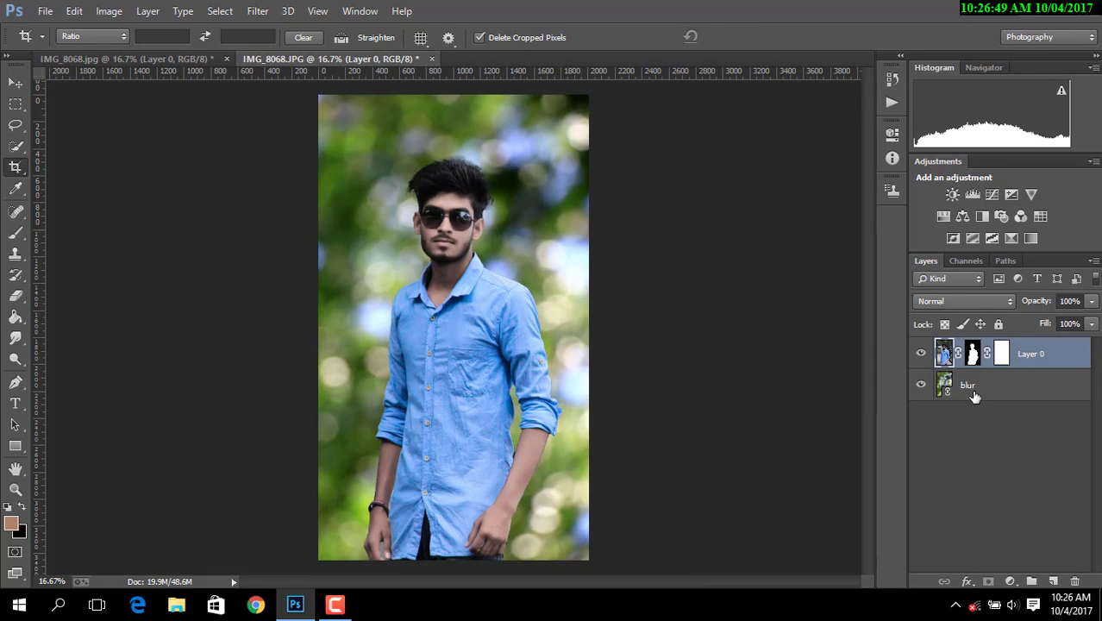
Add a new Layer 1 and fill it with a merged copy using Apply Image at Normal blending
{"action": "left_click", "coordinate": [1053, 581]}
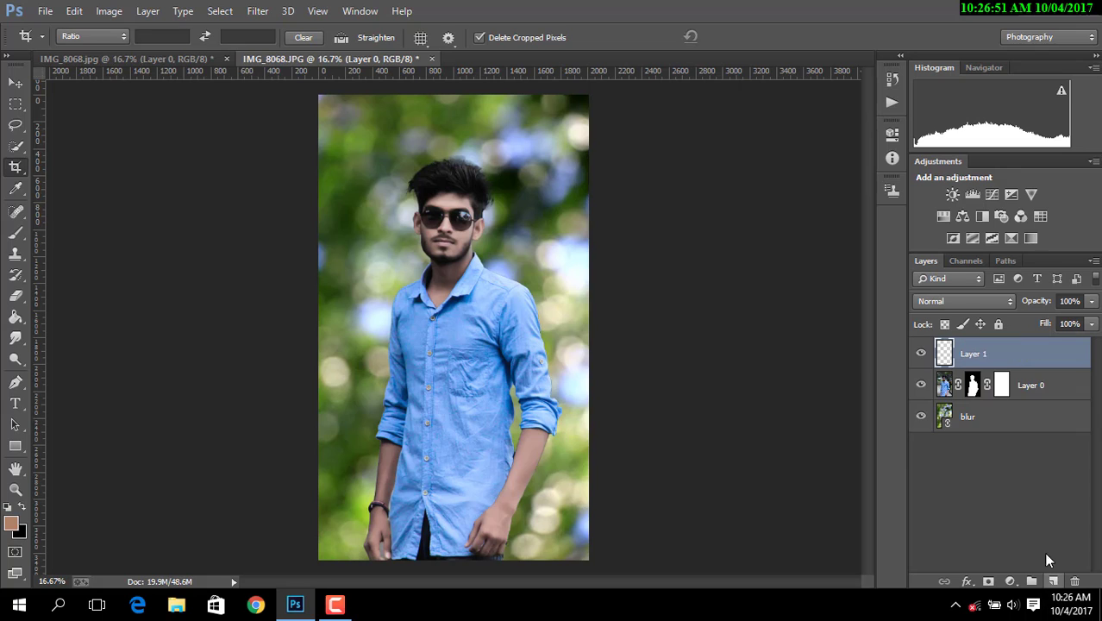
{"action": "left_click", "coordinate": [107, 12]}
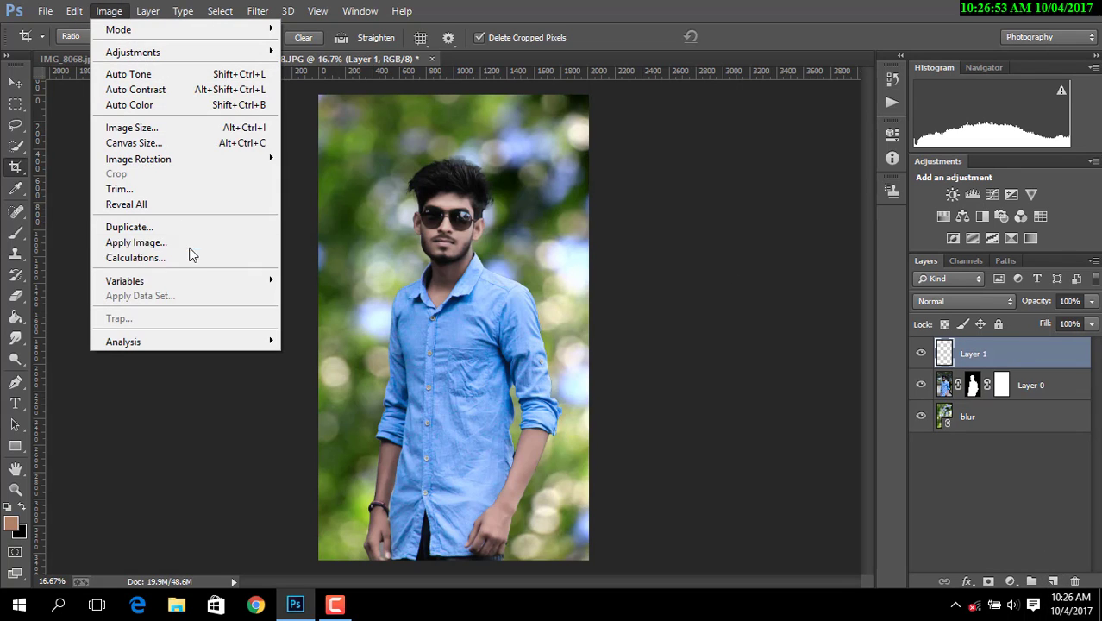
{"action": "left_click", "coordinate": [182, 241]}
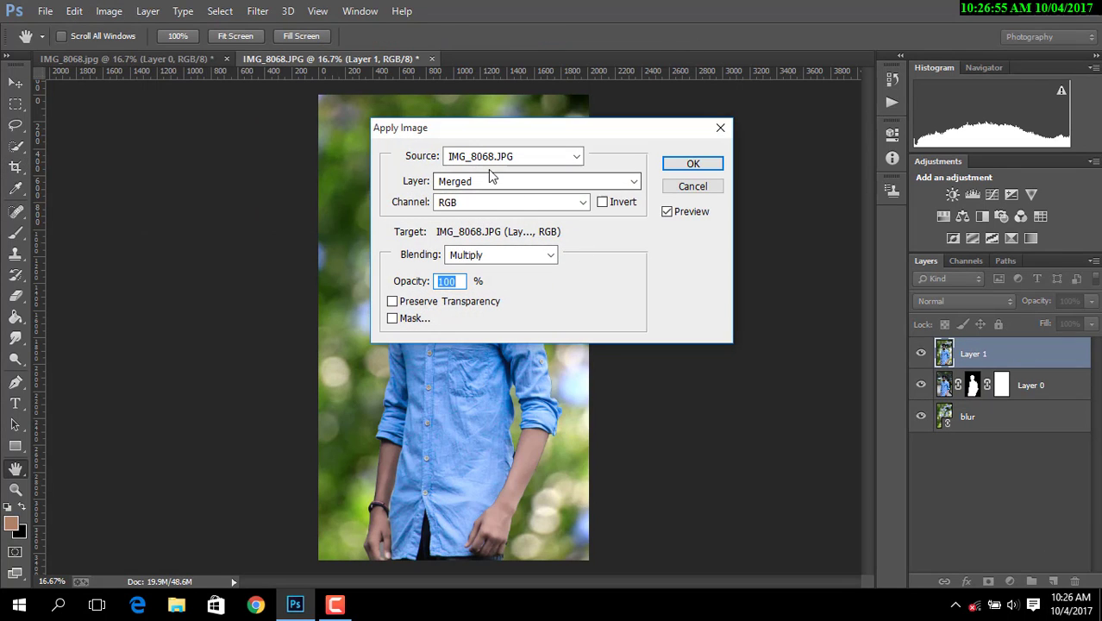
{"action": "left_click", "coordinate": [483, 256]}
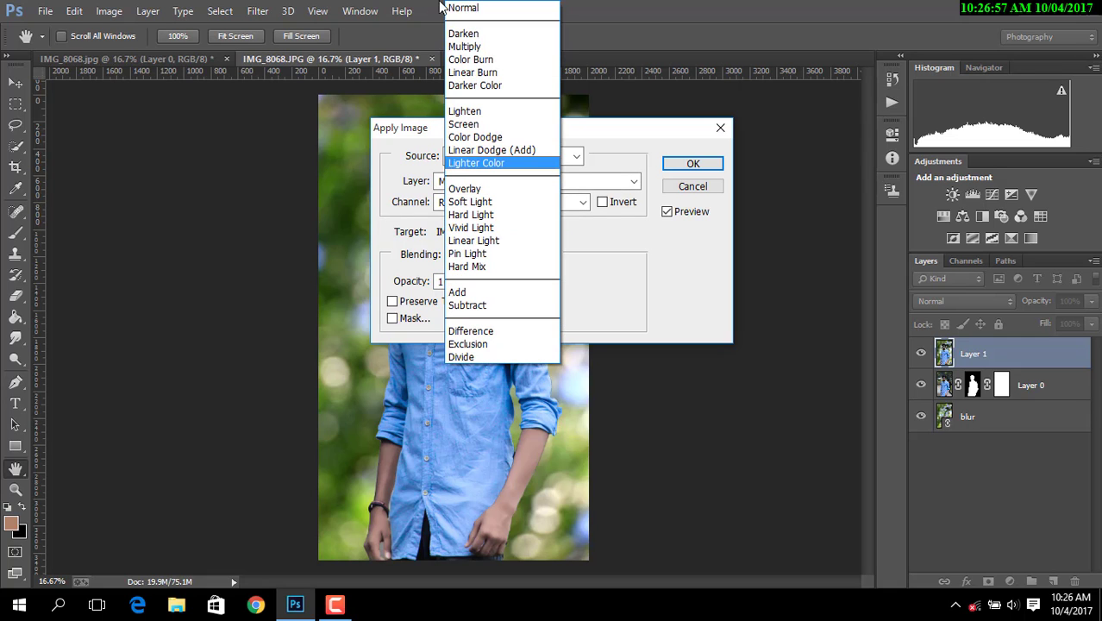
{"action": "left_click", "coordinate": [517, 12]}
{"action": "left_click", "coordinate": [689, 164]}
{"action": "key", "text": "c"}
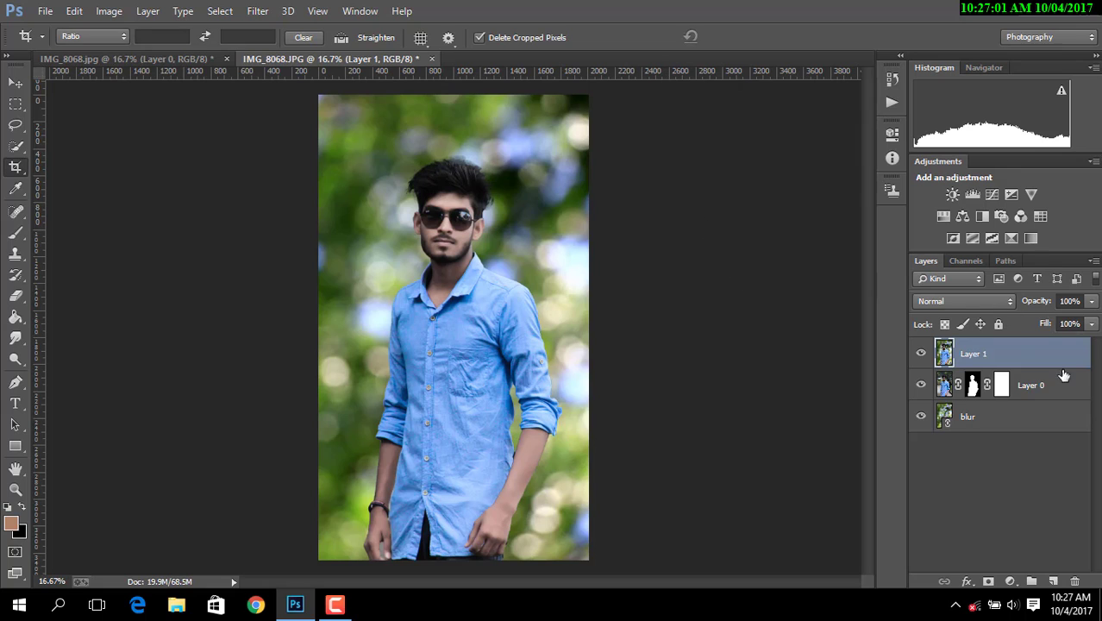
Launch the Nik Collection Color Efex Pro 4 filter on Layer 1
{"action": "left_click", "coordinate": [257, 10]}
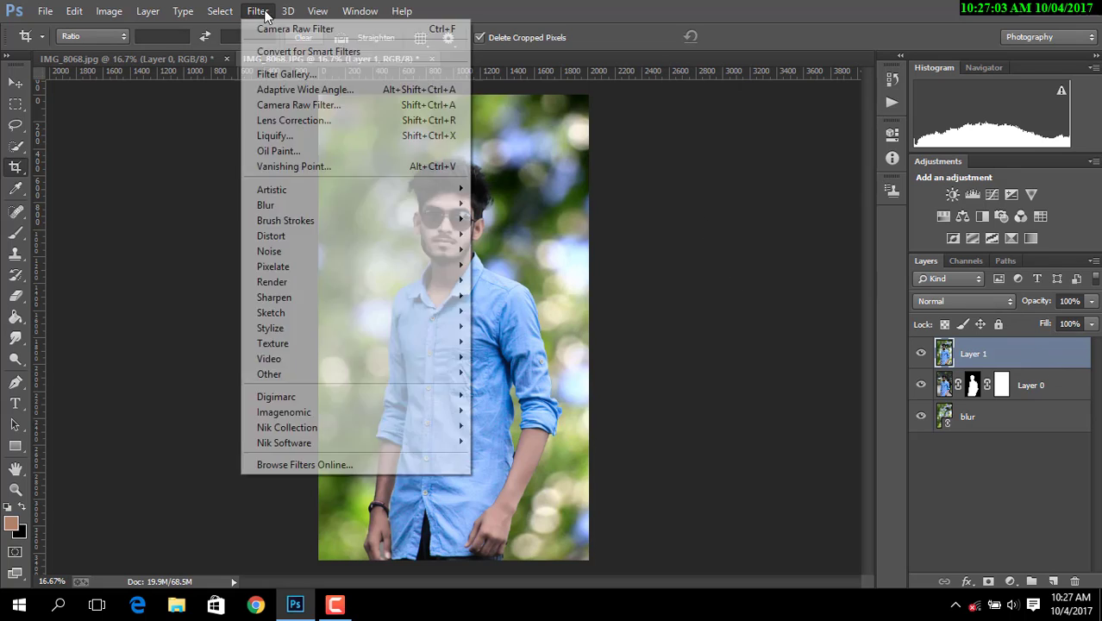
{"action": "mouse_move", "coordinate": [354, 428]}
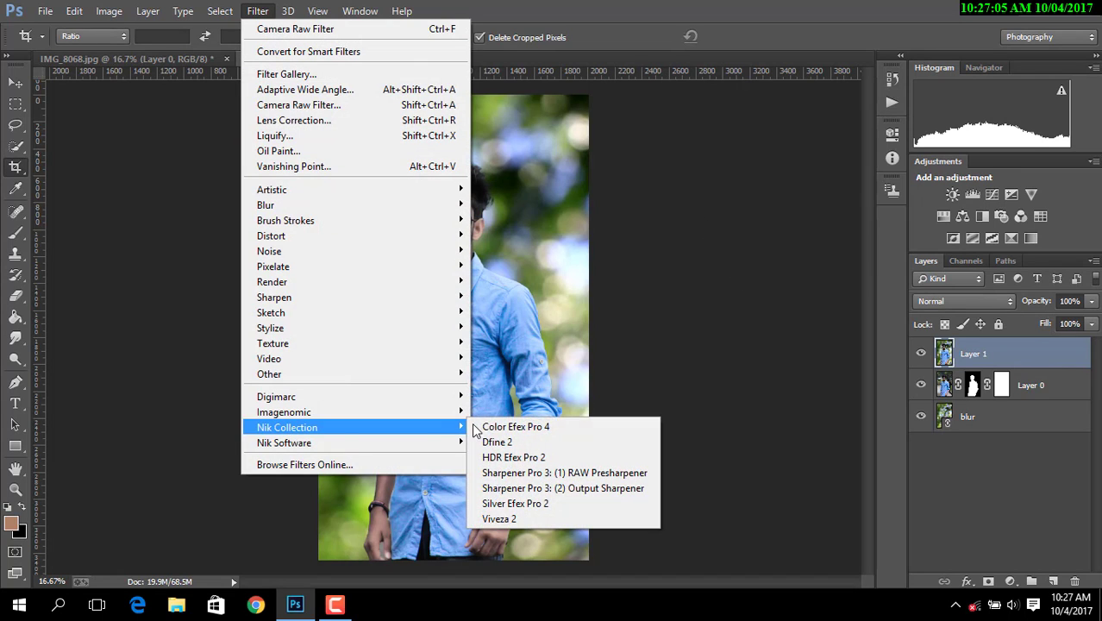
{"action": "left_click", "coordinate": [511, 424]}
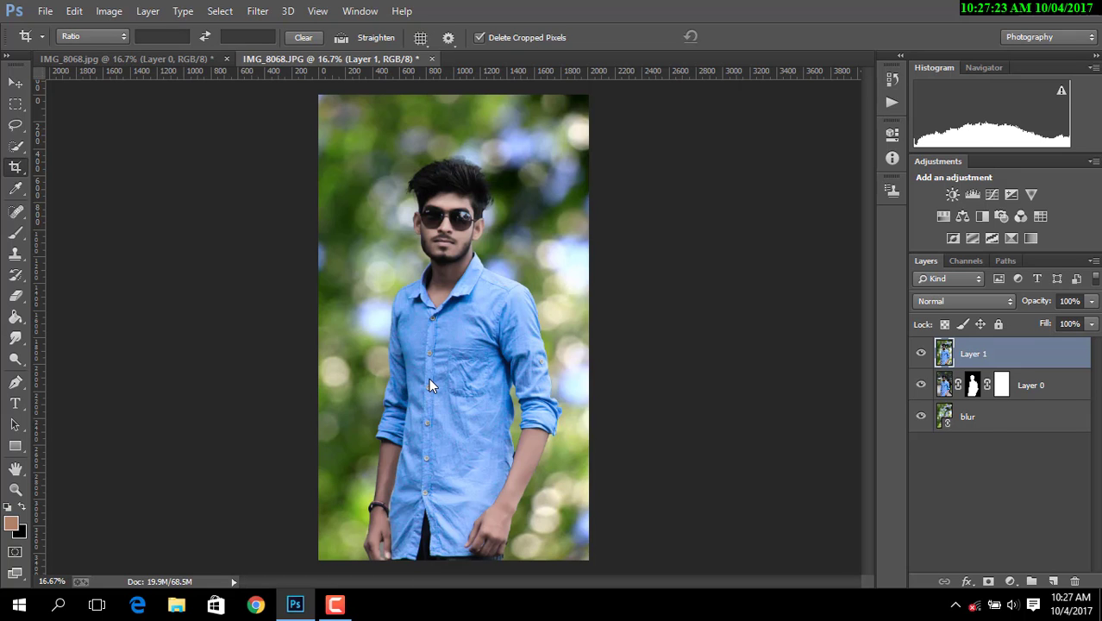
Apply the third White Neutralizer preset with Adjust Whole Image 28% and Neutralize Whites 60%
{"action": "scroll", "coordinate": [153, 316], "scroll_direction": "down", "scroll_amount": 2}
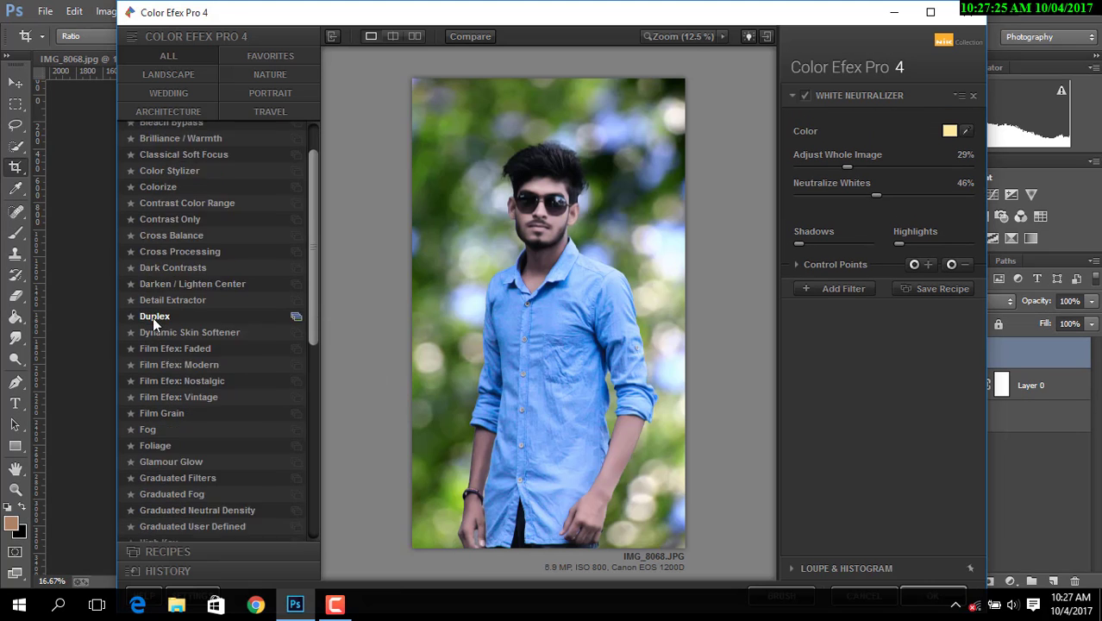
{"action": "scroll", "coordinate": [152, 316], "scroll_direction": "down", "scroll_amount": 5}
{"action": "scroll", "coordinate": [153, 316], "scroll_direction": "down", "scroll_amount": 3}
{"action": "scroll", "coordinate": [152, 316], "scroll_direction": "down", "scroll_amount": 1}
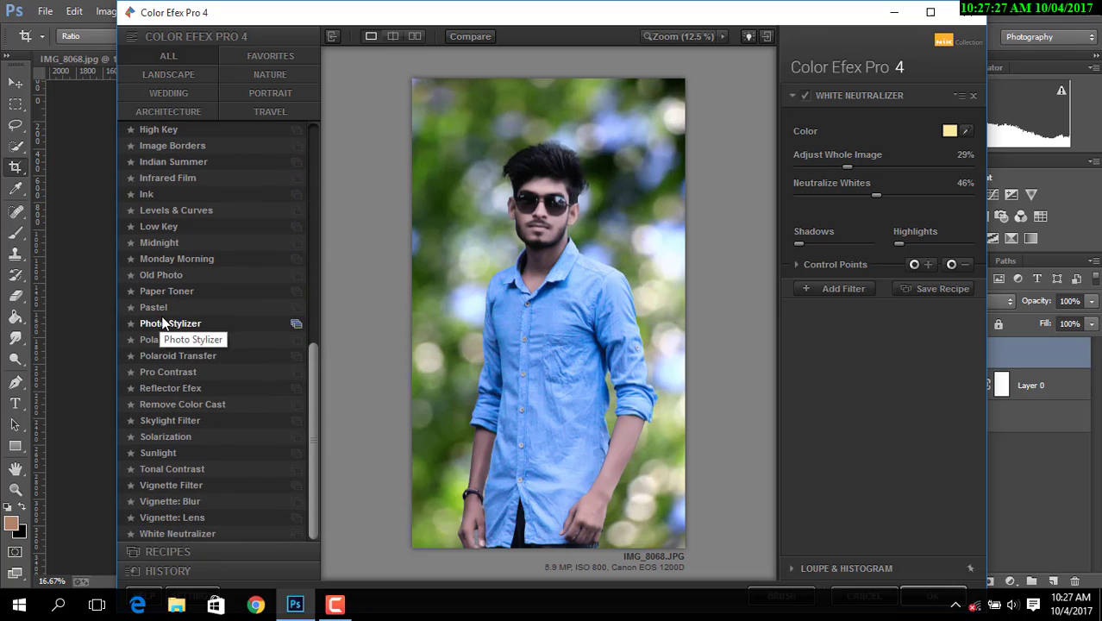
{"action": "left_click", "coordinate": [220, 529]}
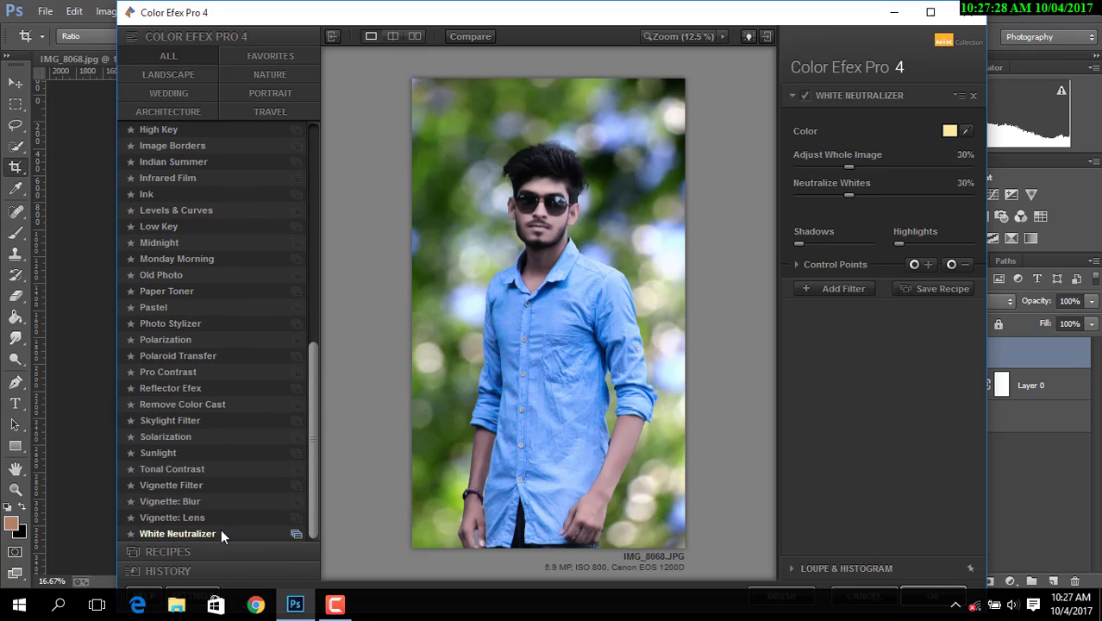
{"action": "left_click", "coordinate": [295, 533]}
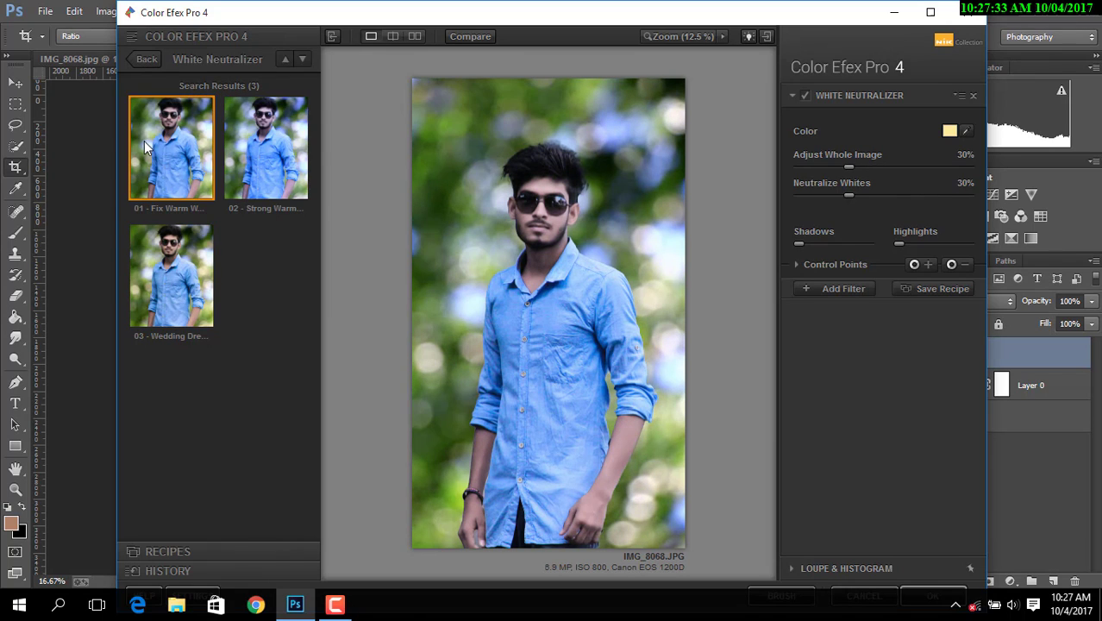
{"action": "left_click", "coordinate": [153, 251]}
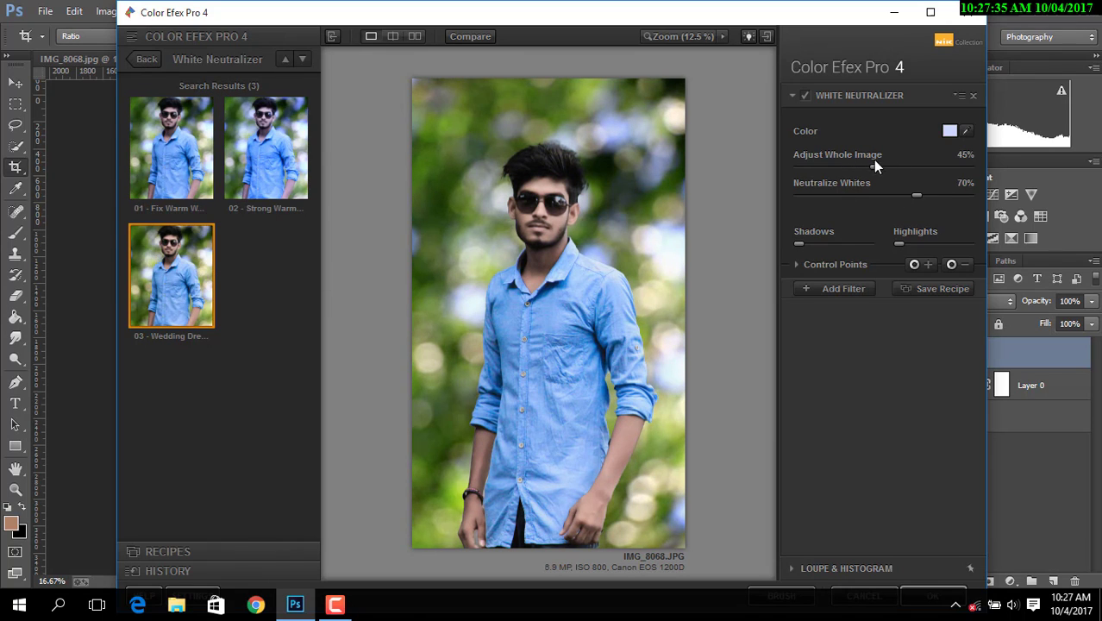
{"action": "mouse_move", "coordinate": [871, 164]}
{"action": "left_mouse_down"}
{"action": "mouse_move", "coordinate": [814, 172]}
{"action": "mouse_move", "coordinate": [843, 175]}
{"action": "left_mouse_up"}
{"action": "left_click_drag", "start_coordinate": [899, 195], "coordinate": [885, 195]}
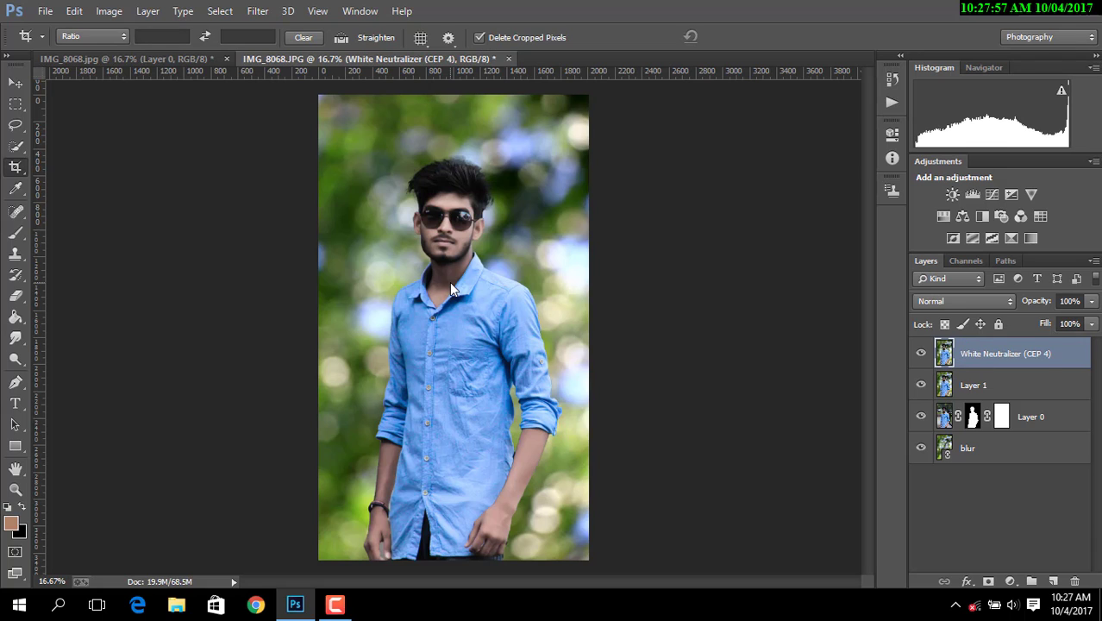
{"action": "left_click", "coordinate": [189, 59]}
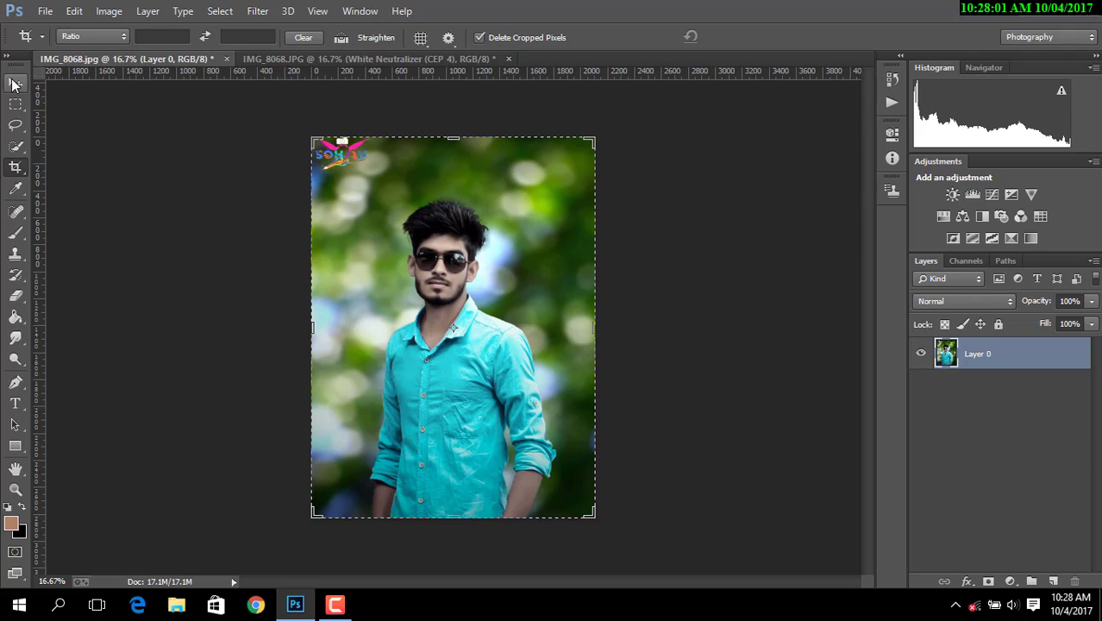
{"action": "left_click", "coordinate": [16, 83]}
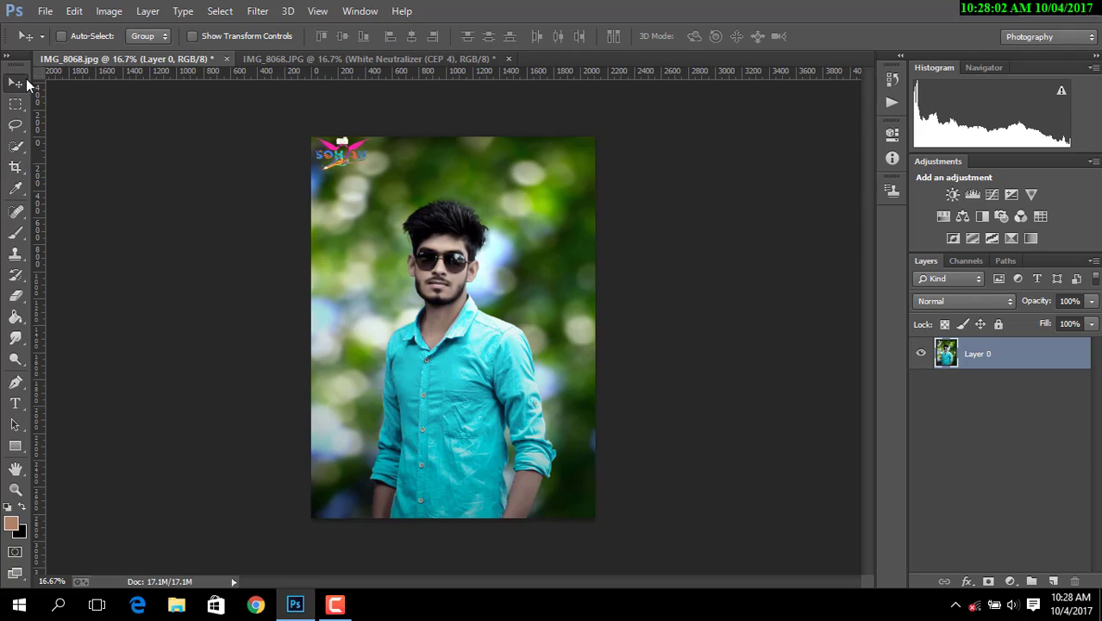
{"action": "left_click", "coordinate": [367, 59]}
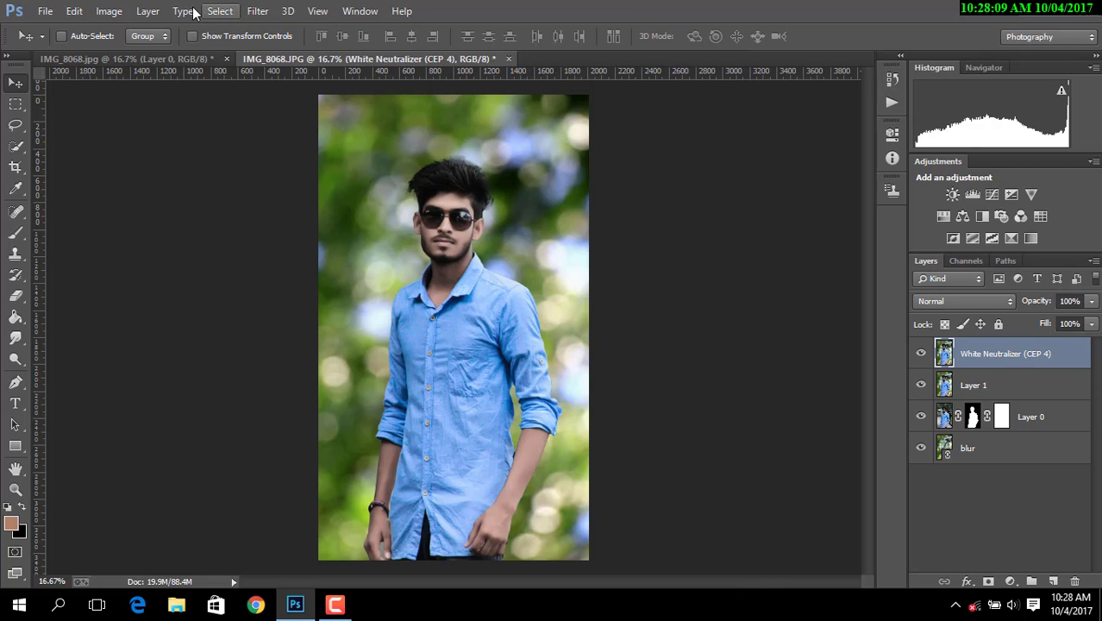
{"action": "left_click", "coordinate": [108, 11]}
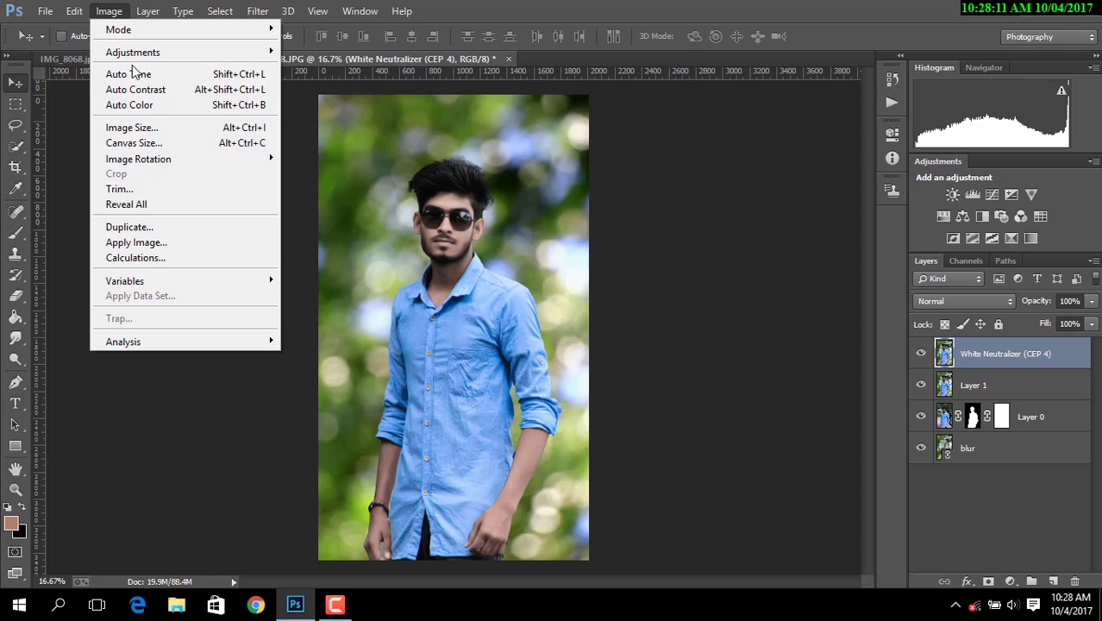
{"action": "left_click", "coordinate": [138, 89]}
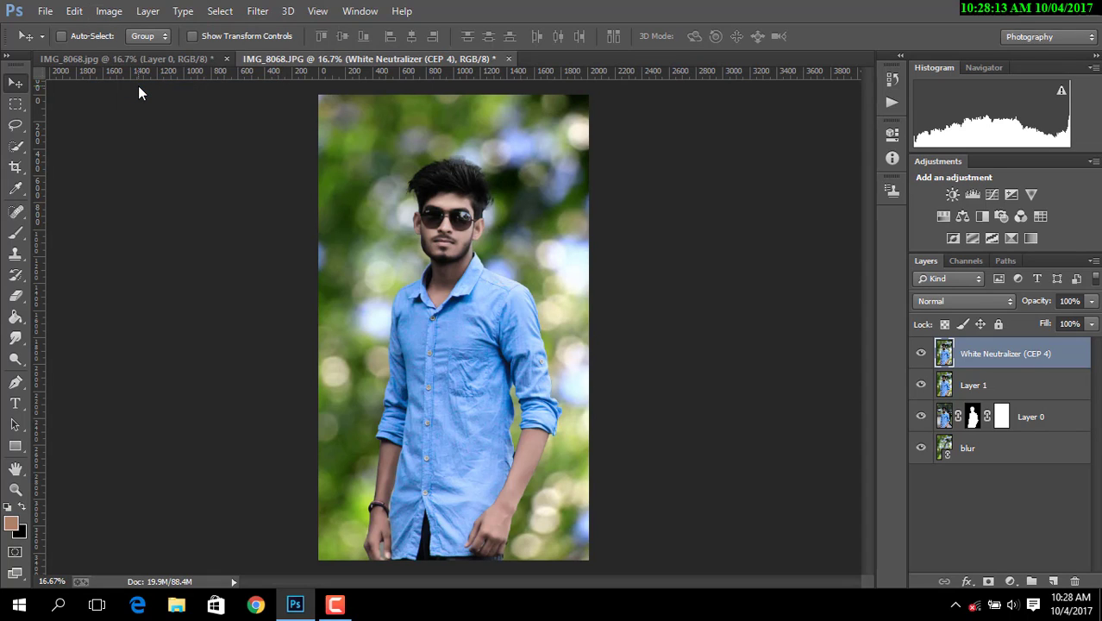
Bring up the Save As dialog, then close it without saving
{"action": "left_click", "coordinate": [45, 12]}
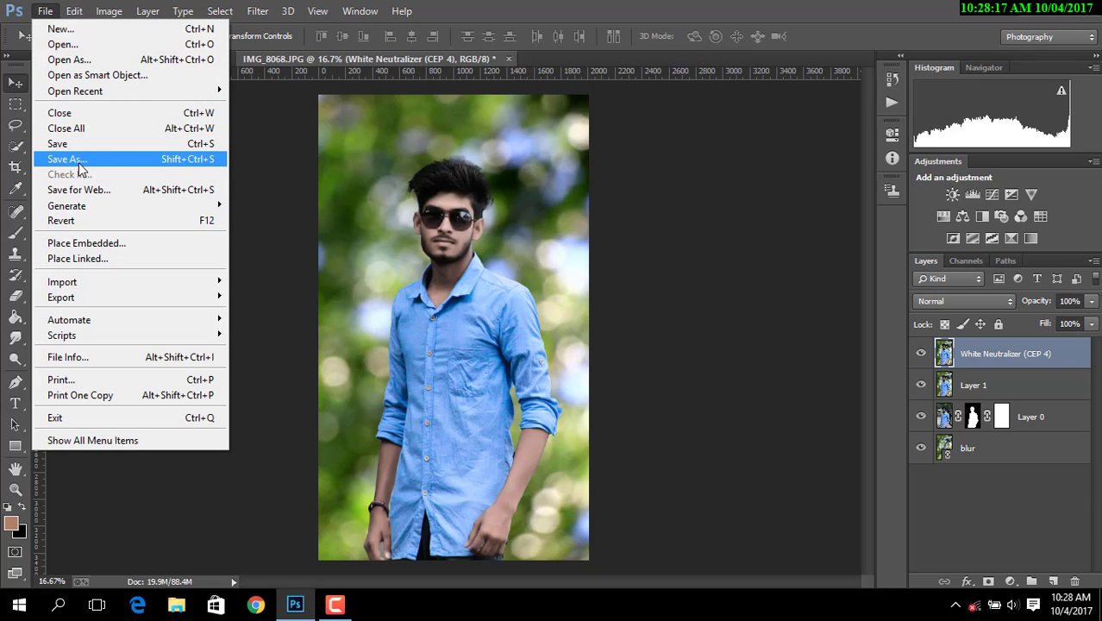
{"action": "left_click", "coordinate": [80, 147]}
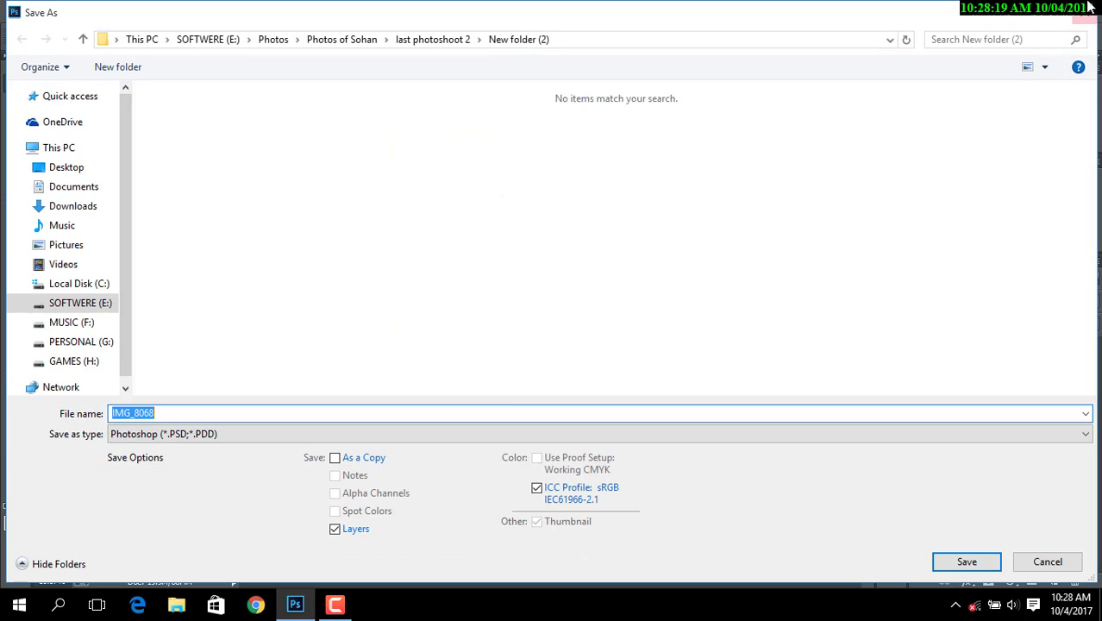
{"action": "left_click", "coordinate": [1078, 7]}
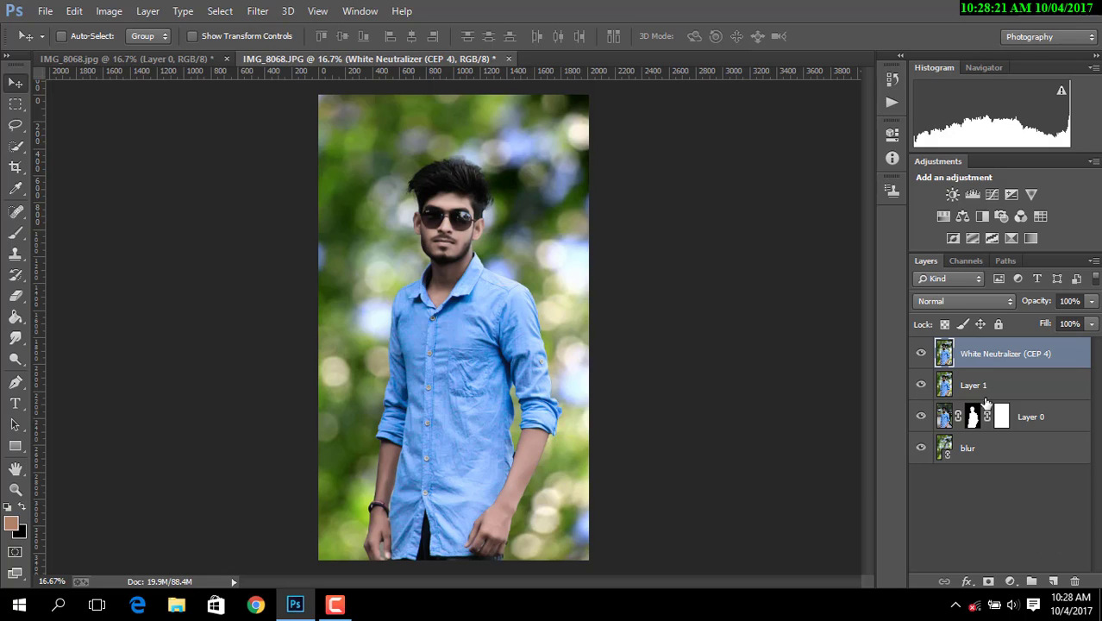
Merge all visible layers into a single White Neutralizer (CEP 4) layer
{"action": "right_click", "coordinate": [983, 358]}
{"action": "left_click", "coordinate": [650, 479]}
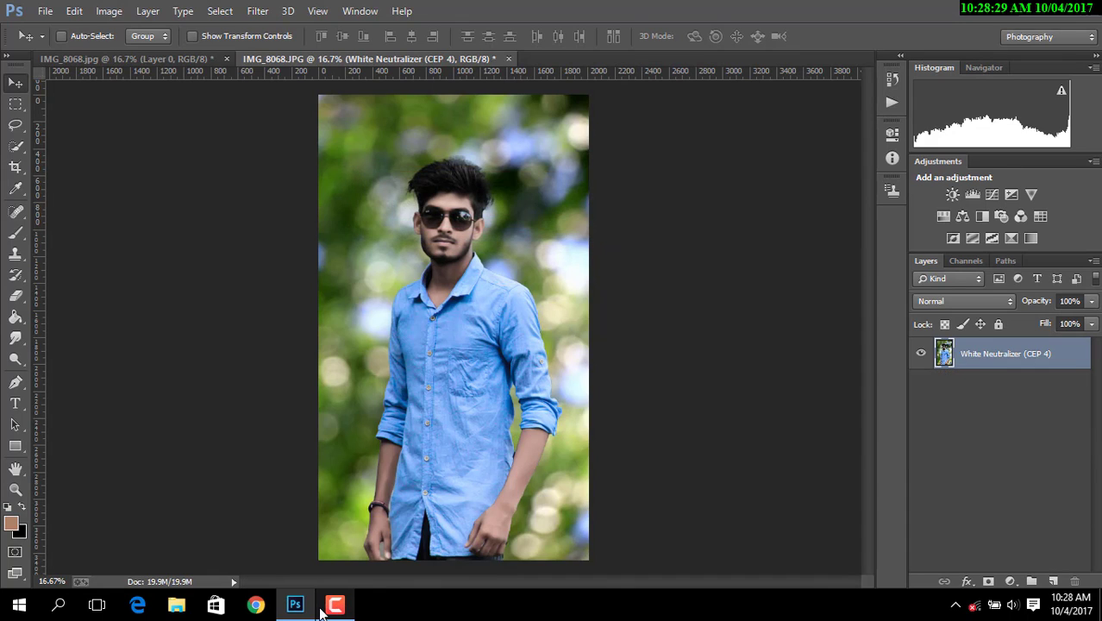
{"action": "left_click", "coordinate": [334, 605]}
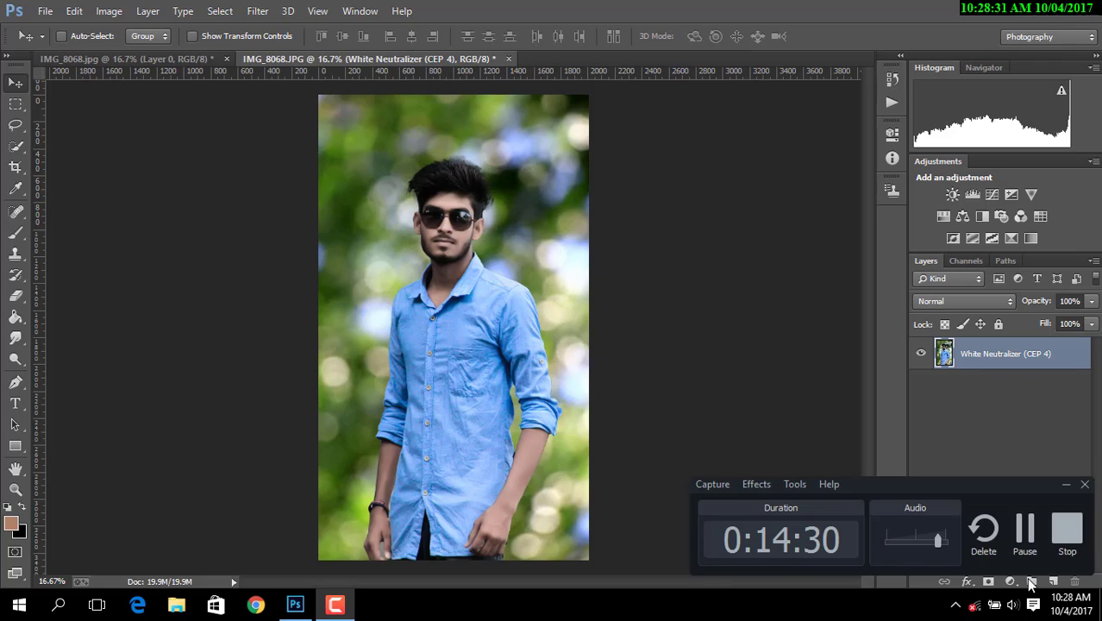